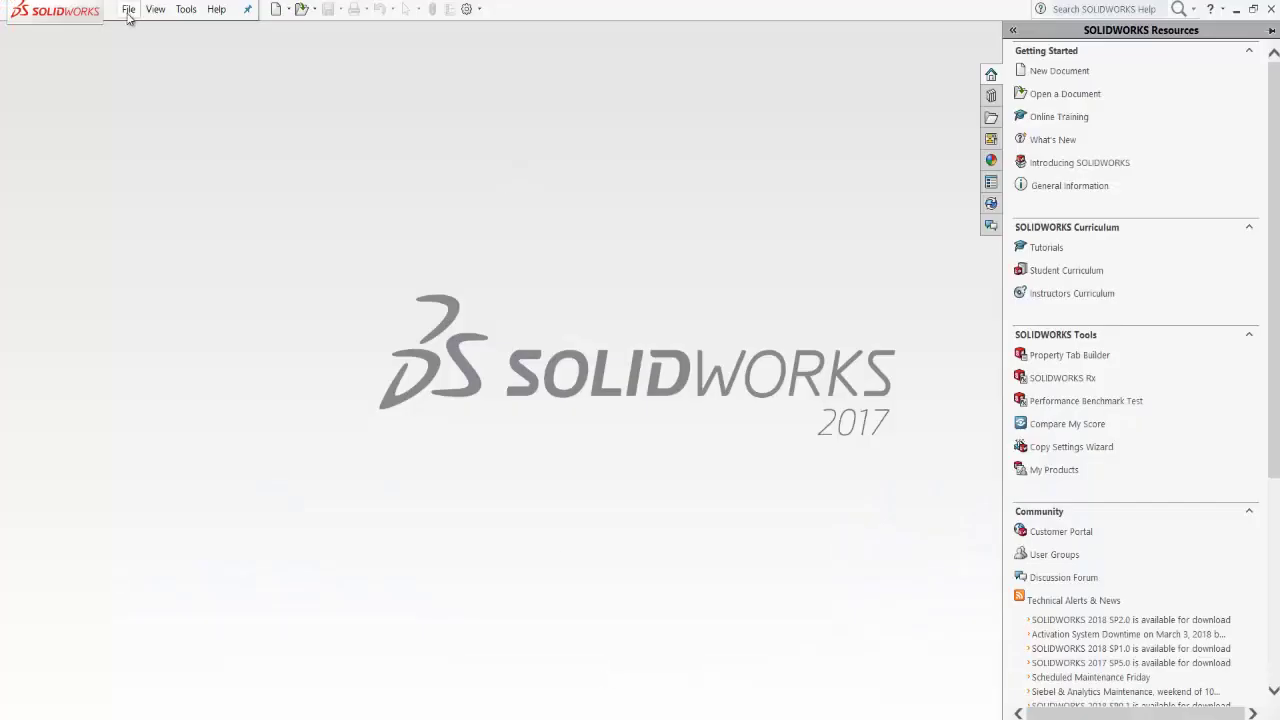
Create a new part document from the Tutorial part template.
click(128, 10)
click(150, 33)
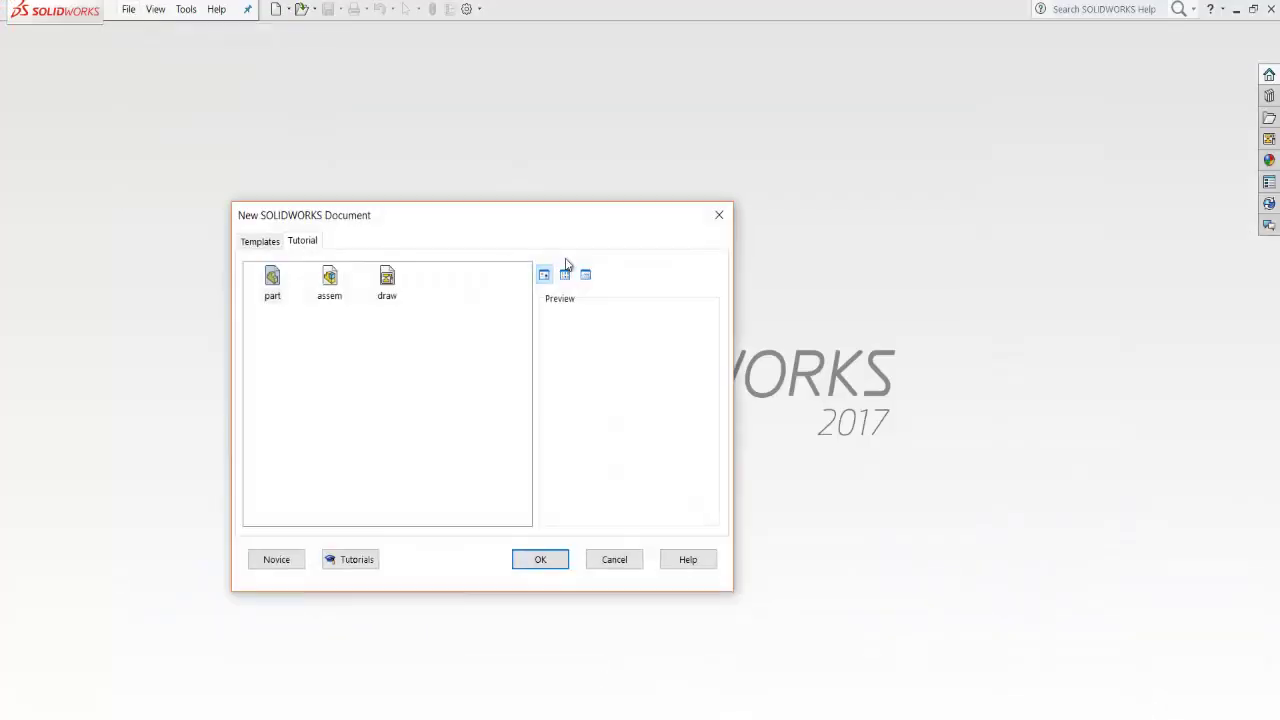
click(273, 283)
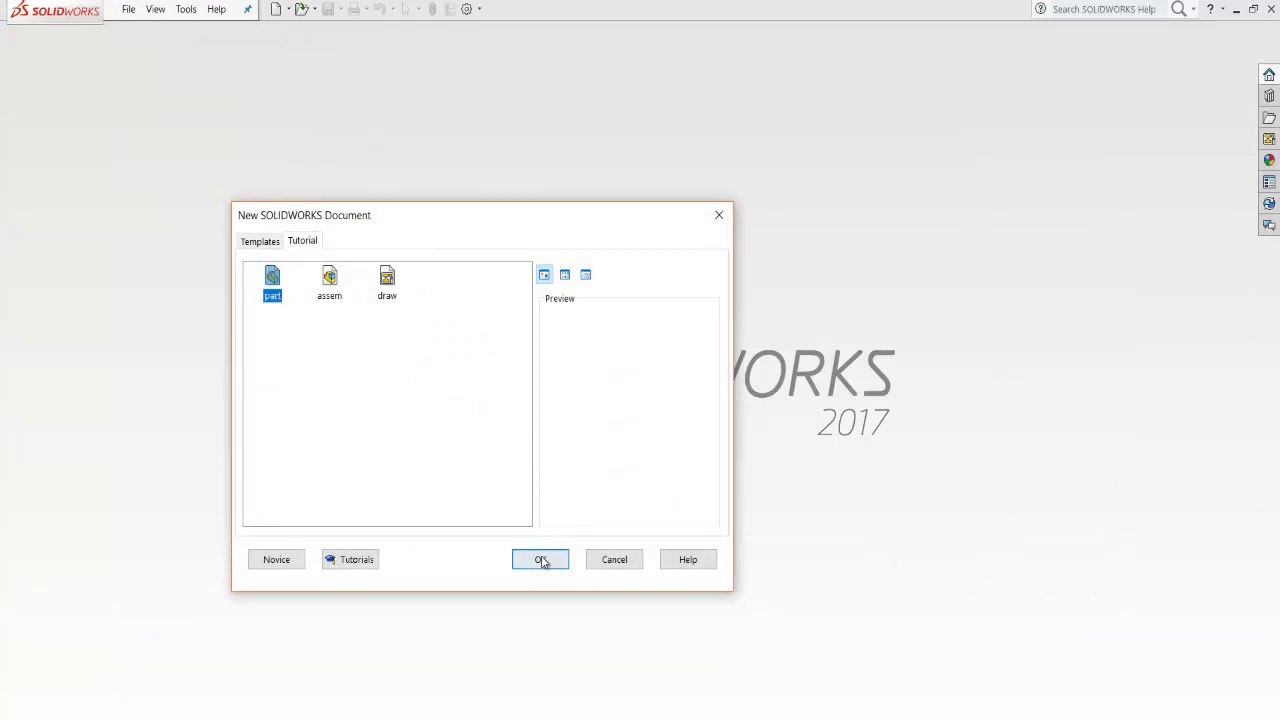
click(330, 285)
click(278, 283)
click(555, 558)
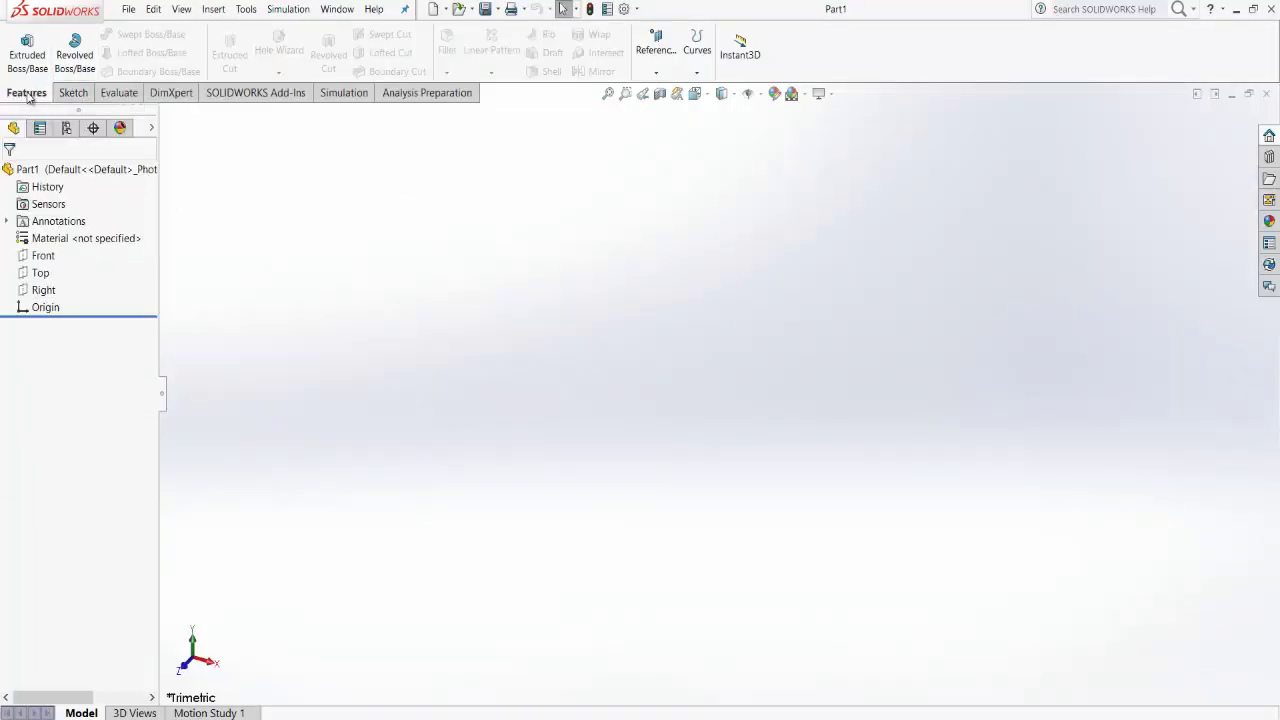
Sketch a circle with a 100 mm radius centred on the origin on the Top plane and exit the sketch.
click(73, 95)
click(28, 63)
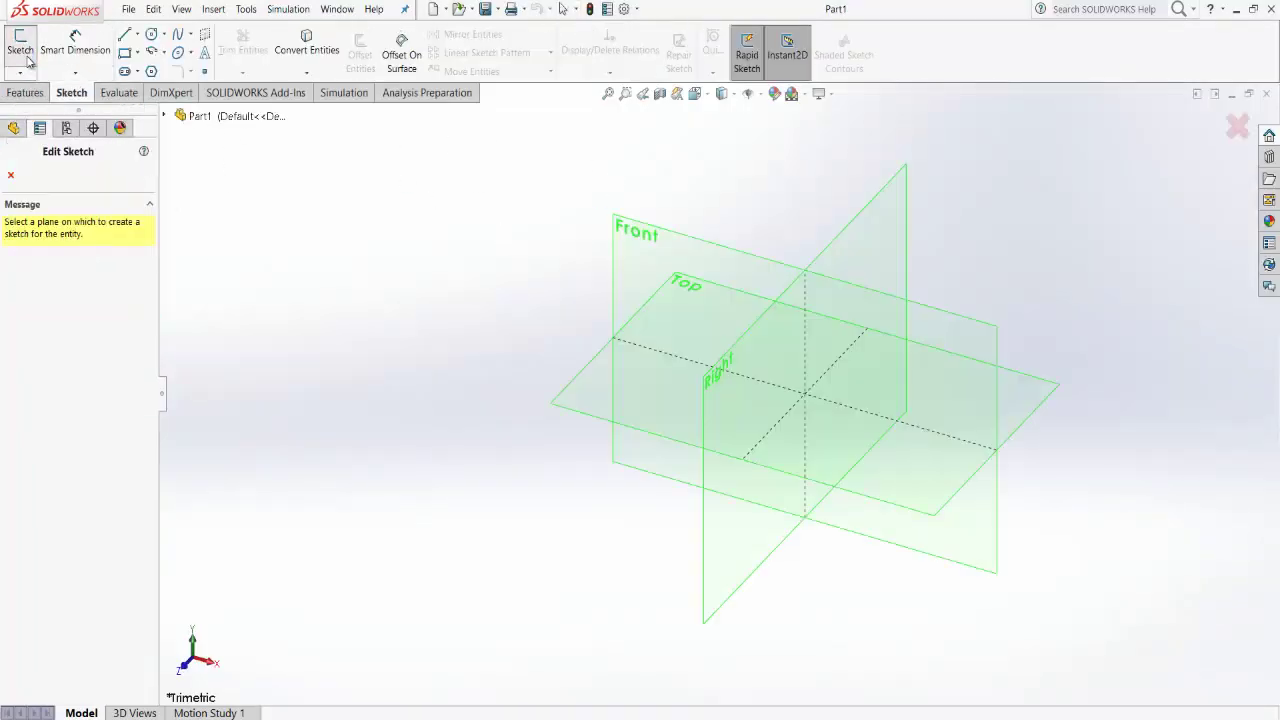
click(672, 408)
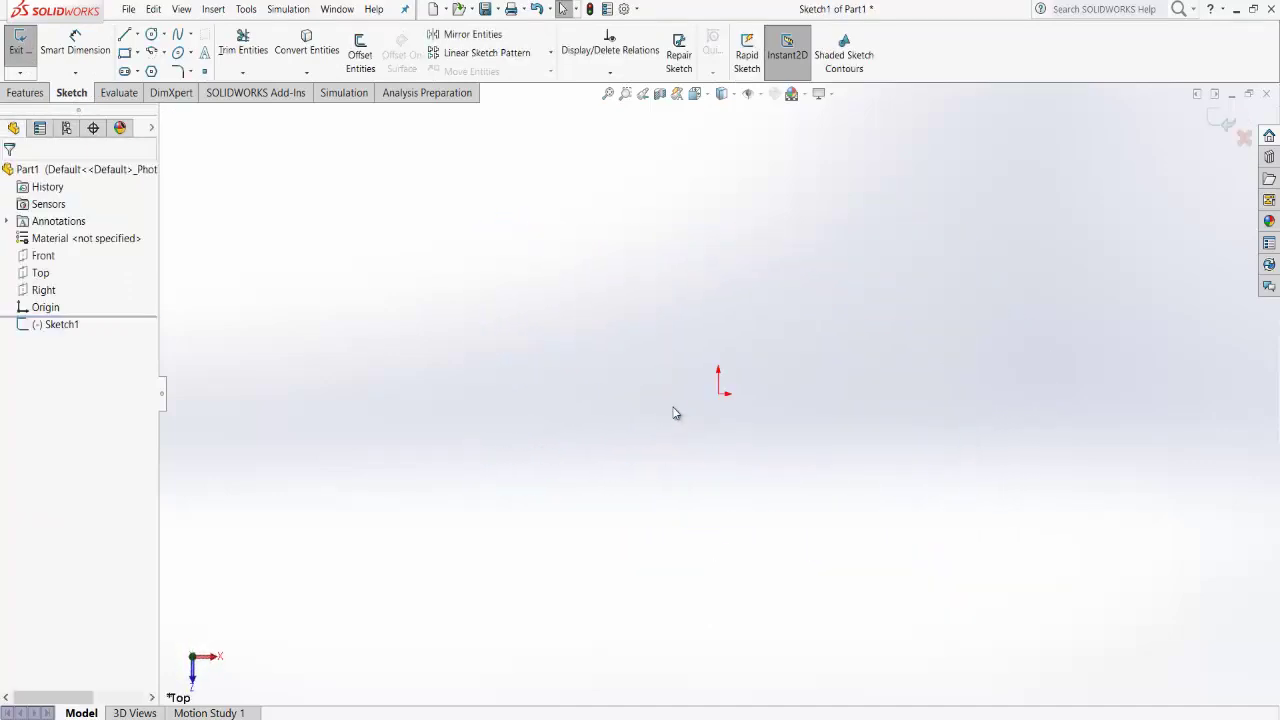
click(151, 35)
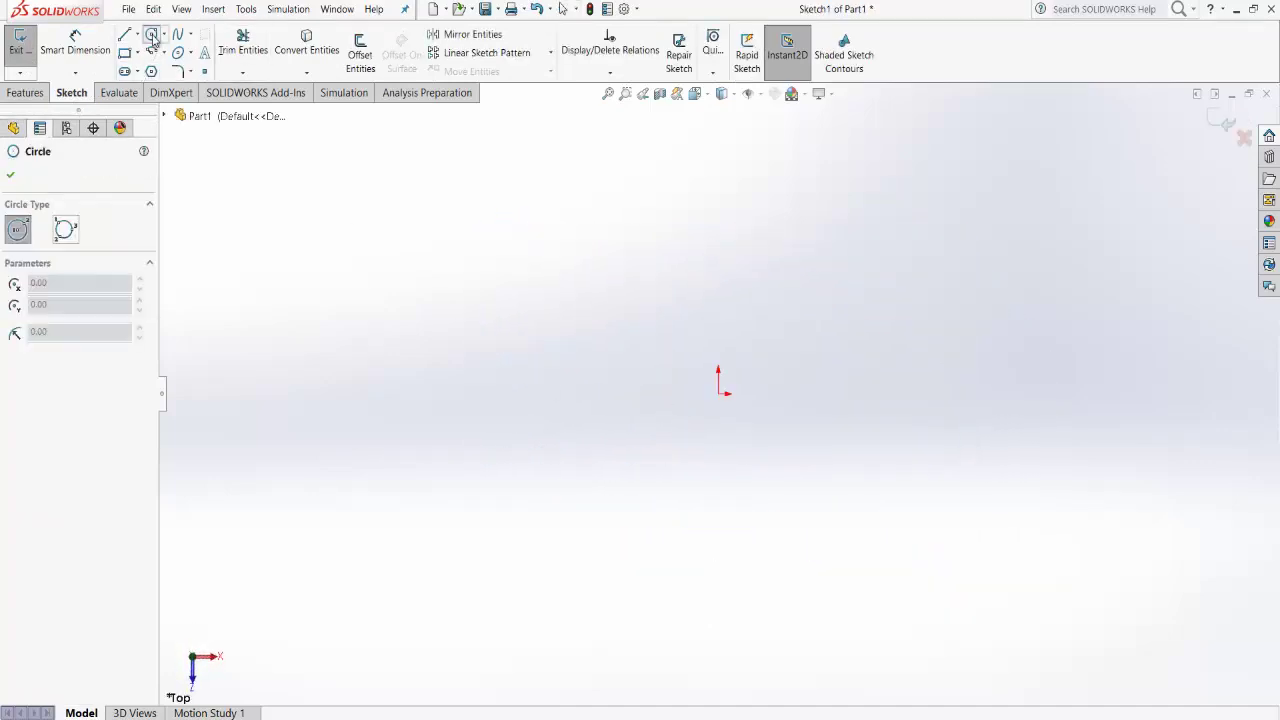
click(719, 393)
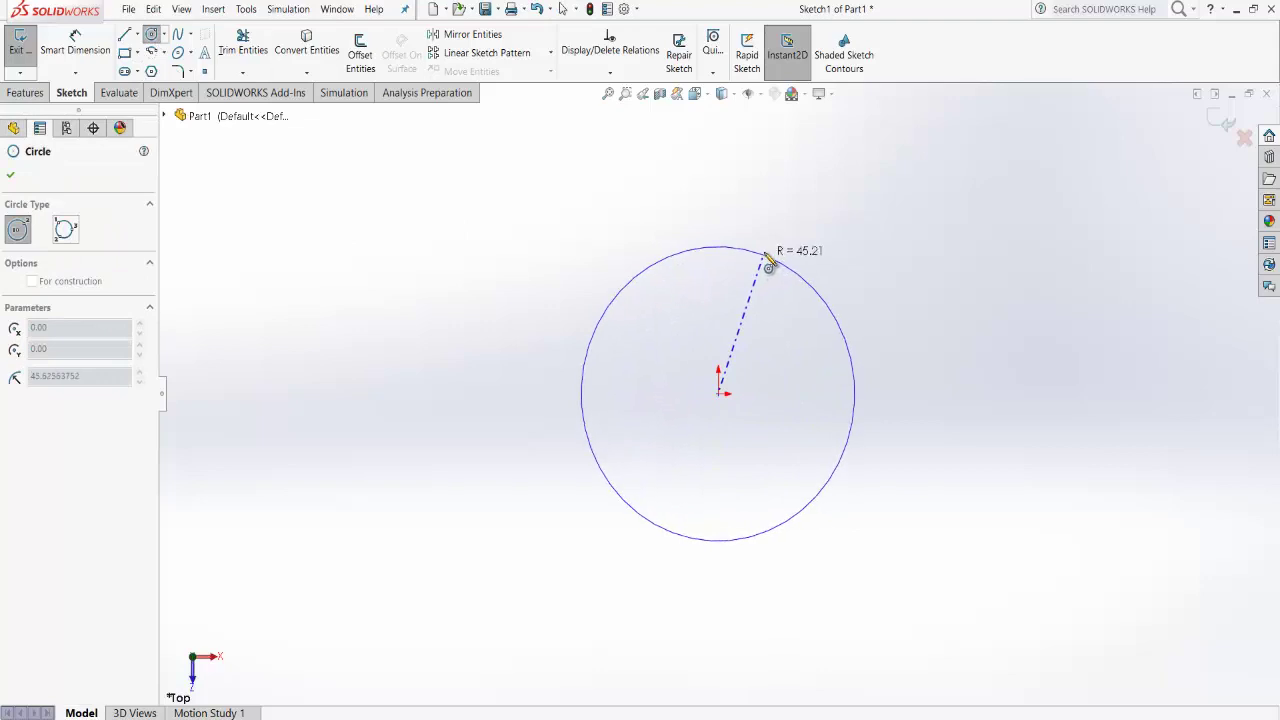
click(807, 209)
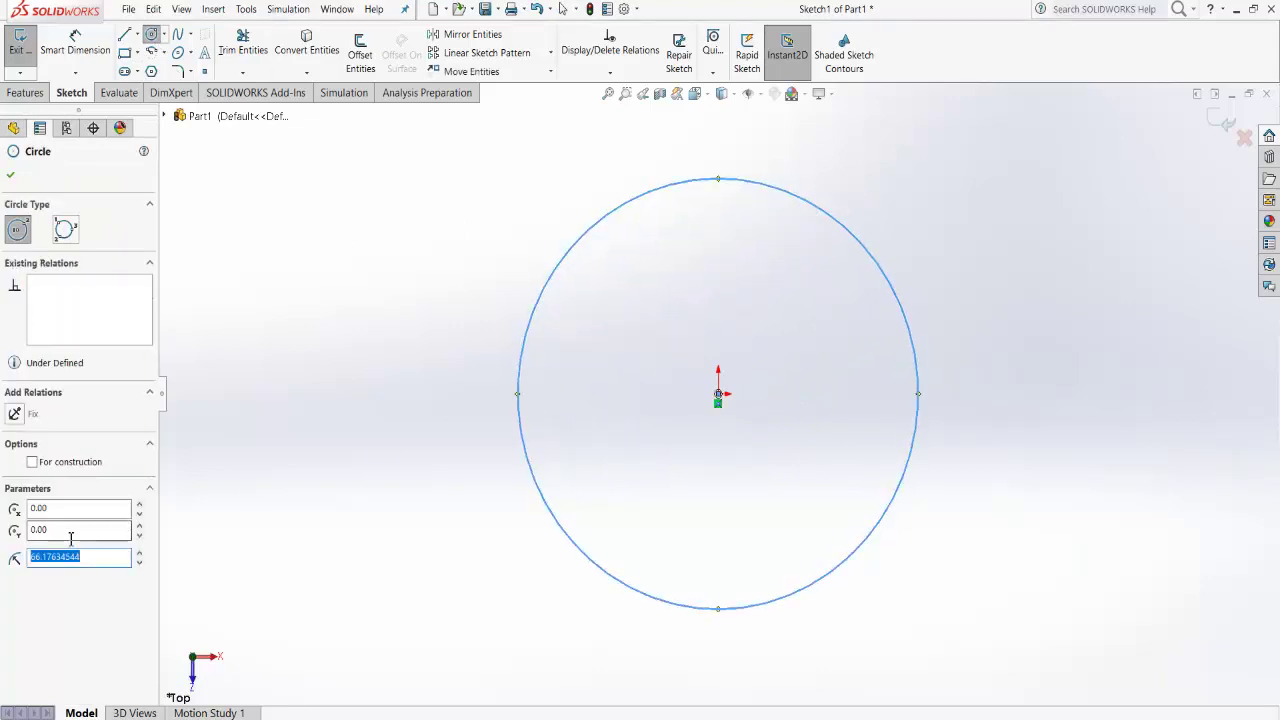
text(100)
key(Return)
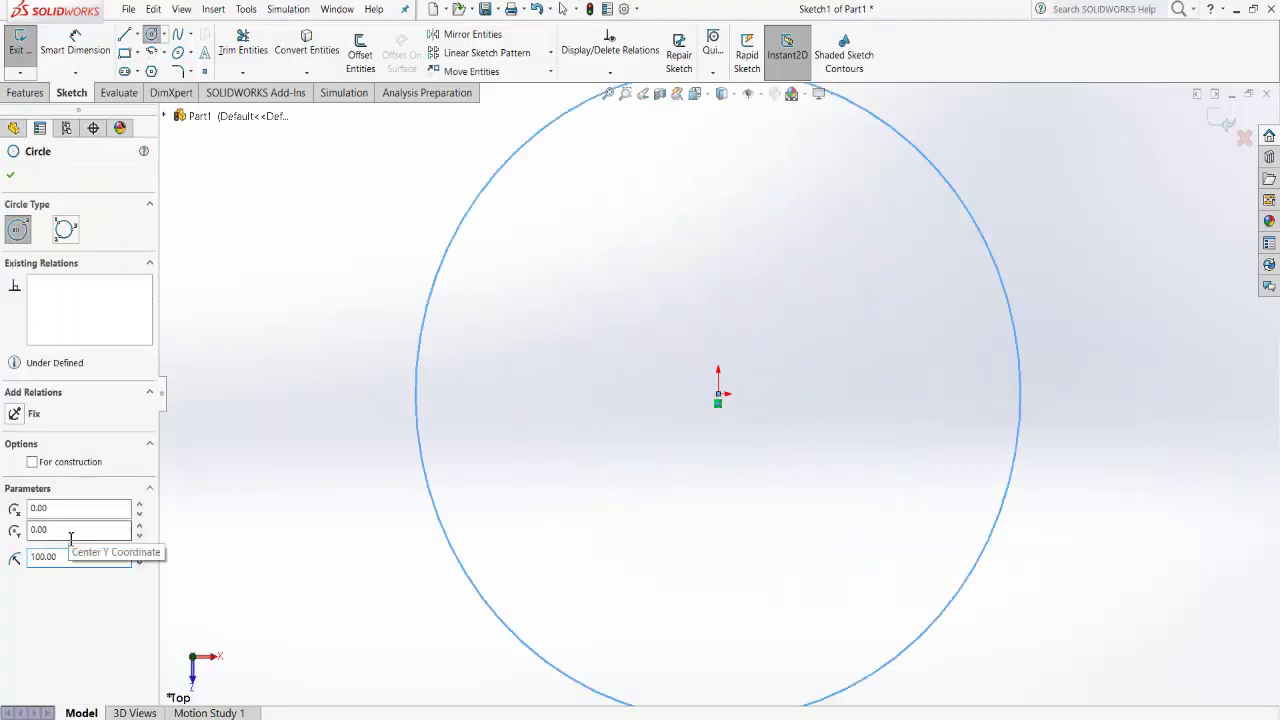
key(f)
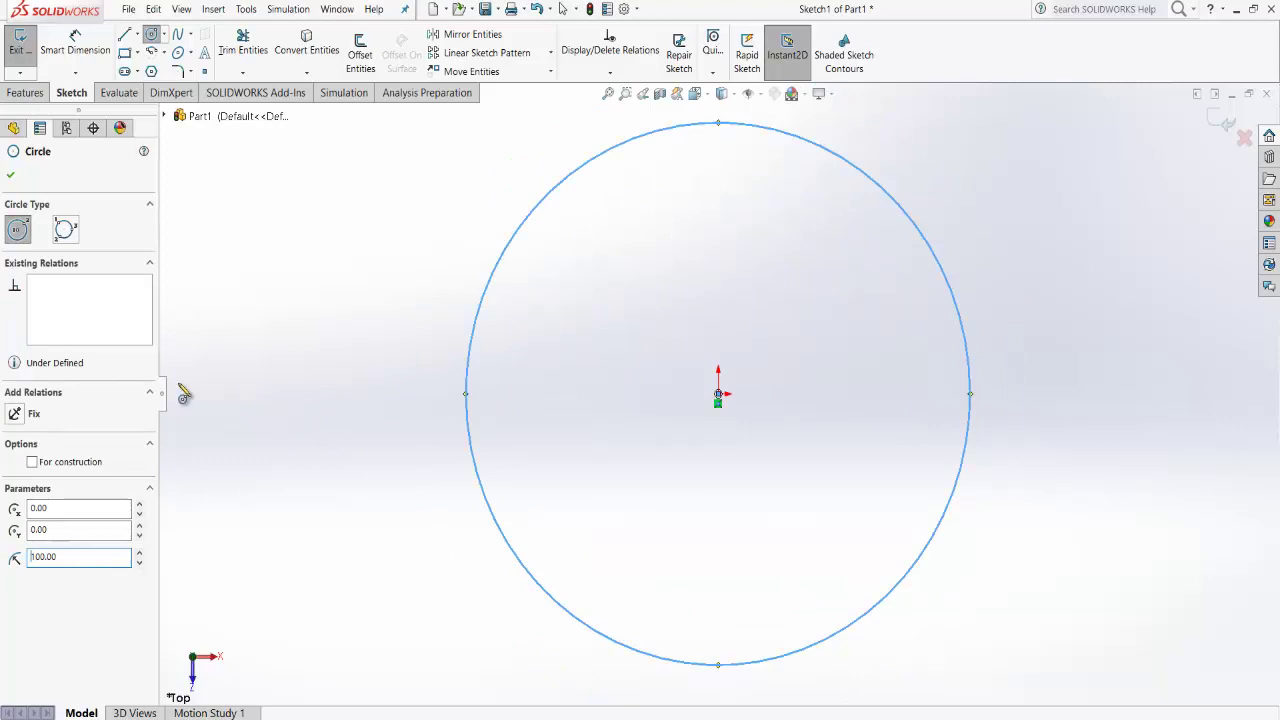
click(12, 177)
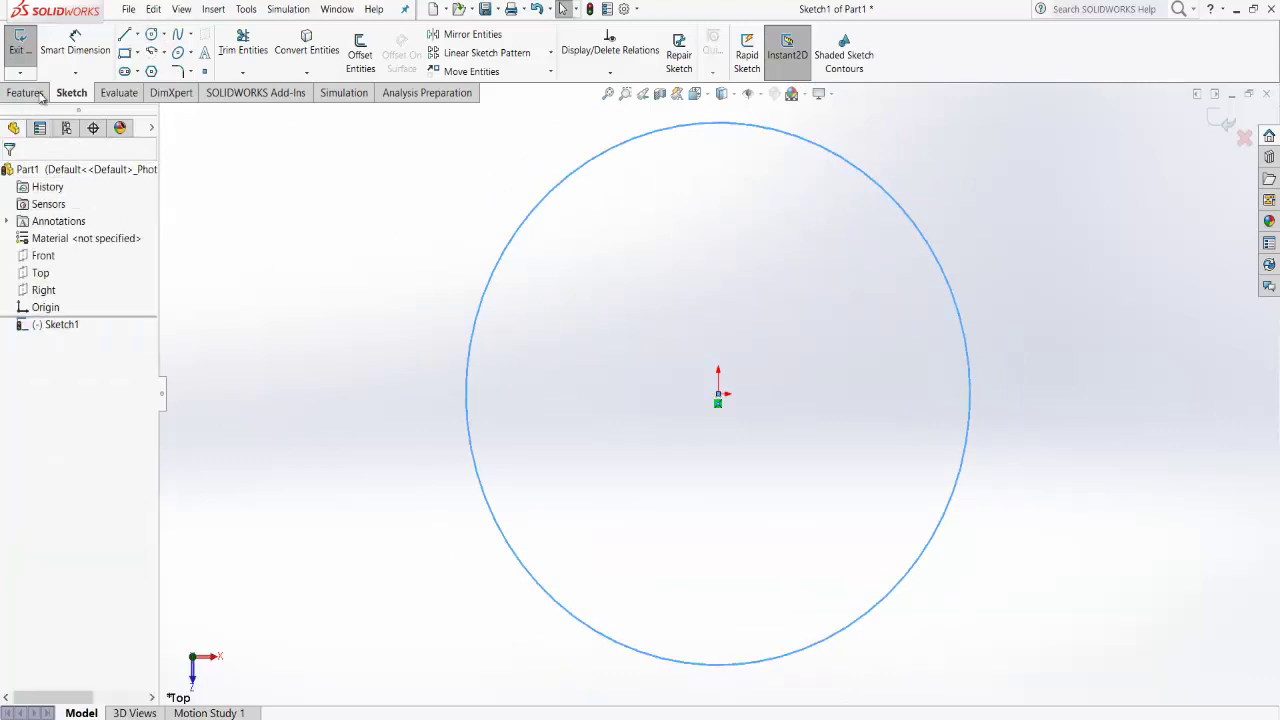
click(20, 48)
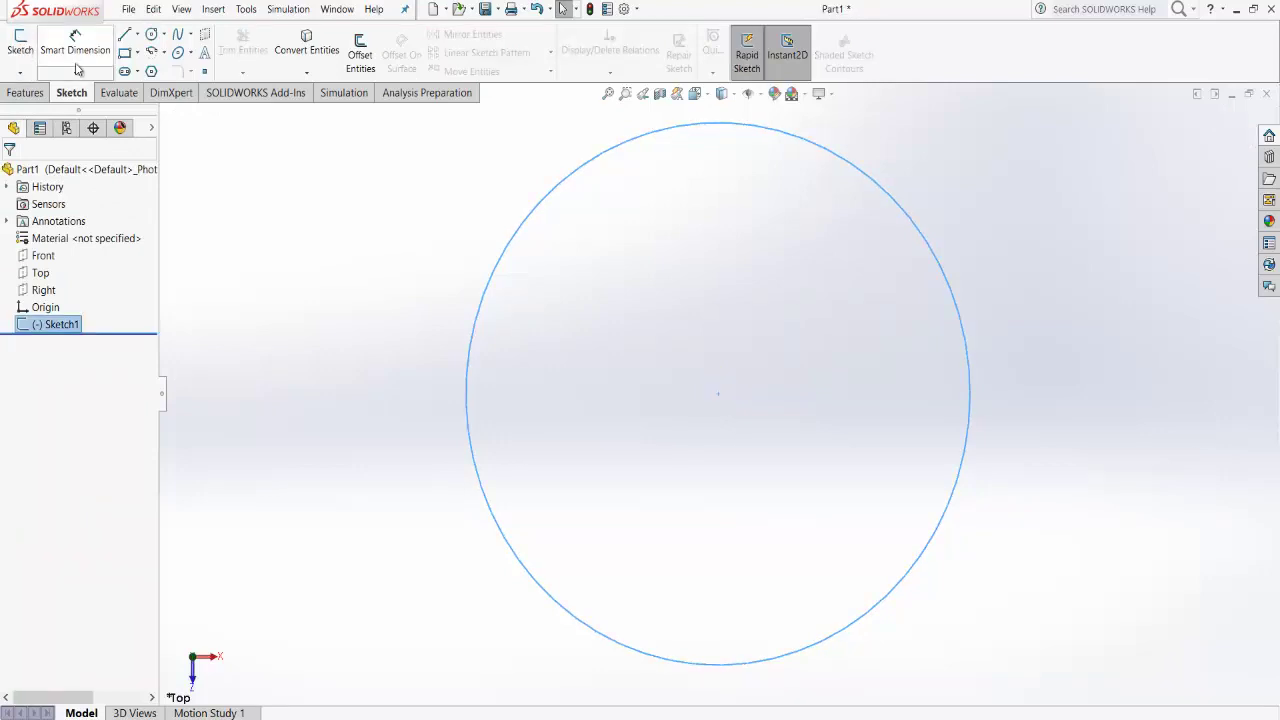
Extrude the circle sketch 10 mm upward as a Blind boss to form a flat disc.
click(25, 92)
click(27, 48)
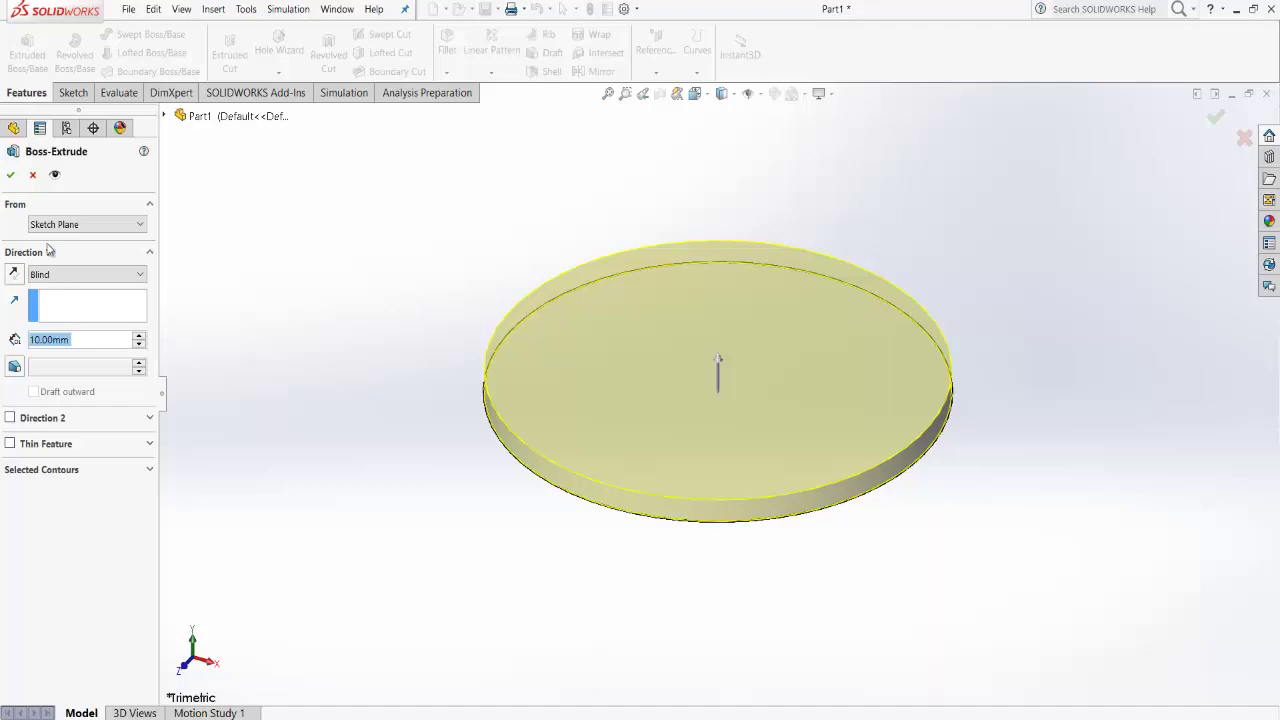
click(10, 174)
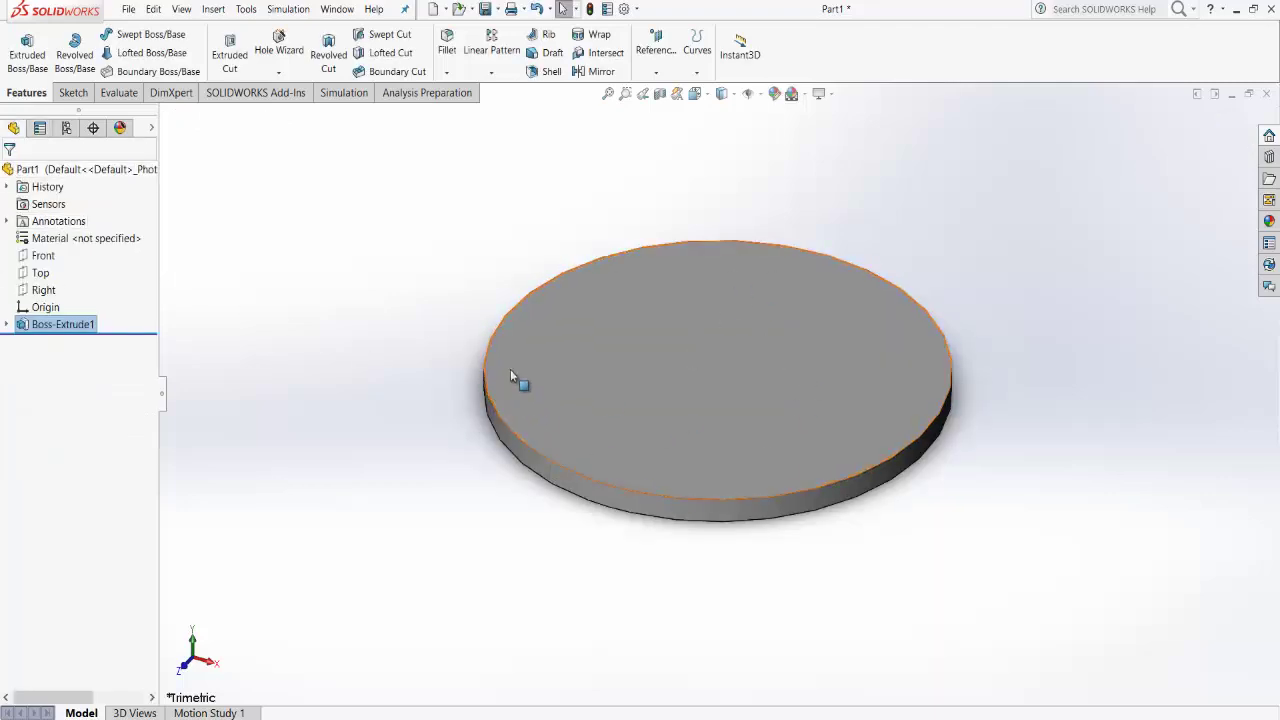
middle_drag(630, 395, 600, 394)
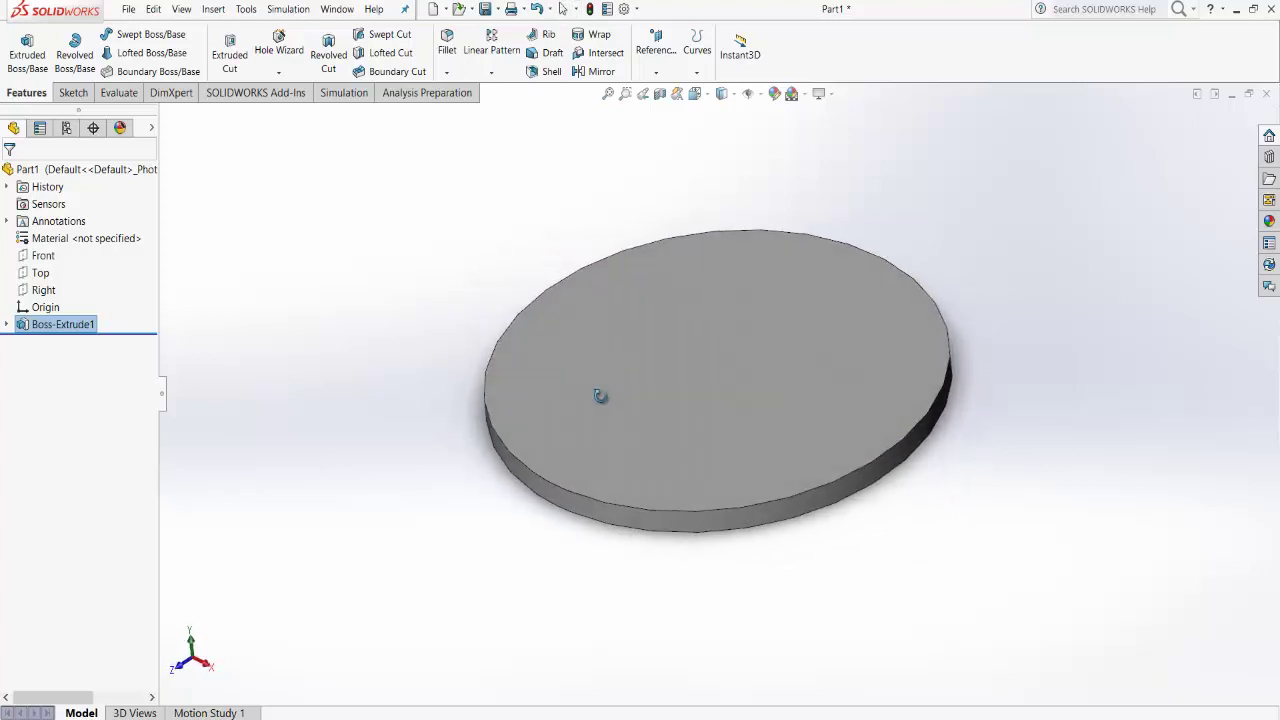
middle_drag(655, 355, 678, 390)
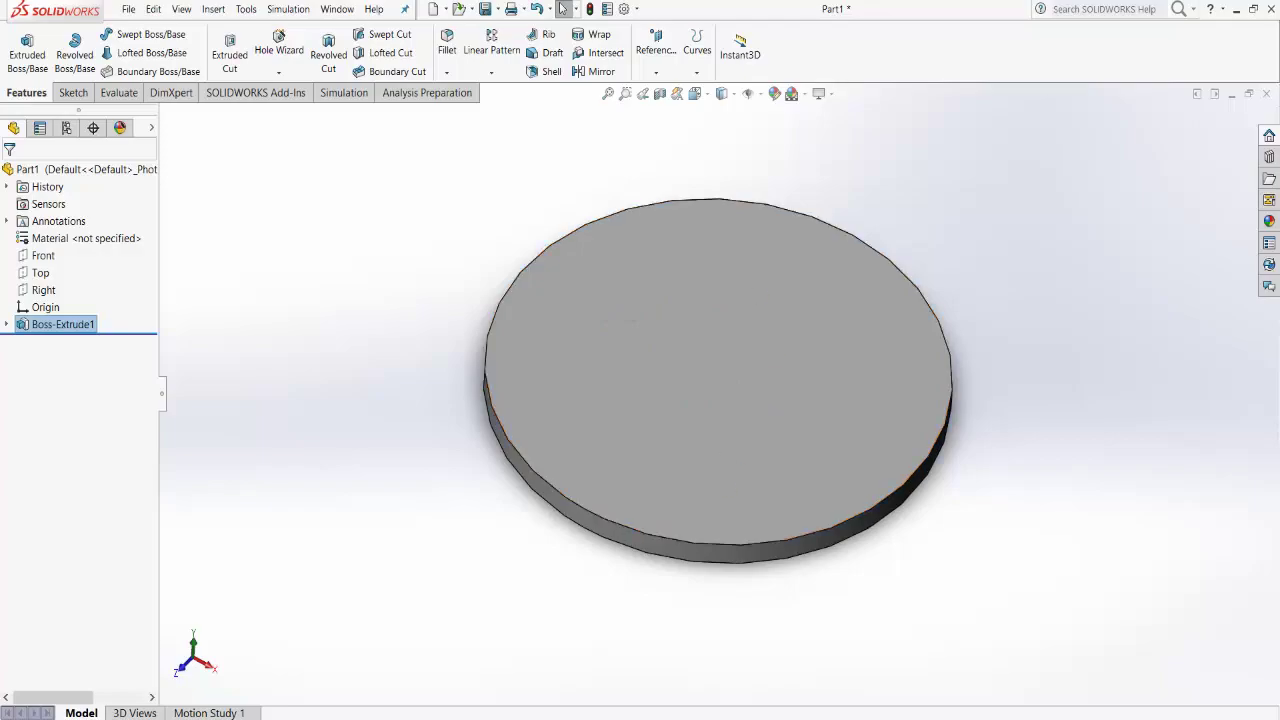
Check the reference image pressureplate.png in Photos, and sketch a 50 mm radius circle centred on the origin on the disc's upper face.
key(alt+Tab)
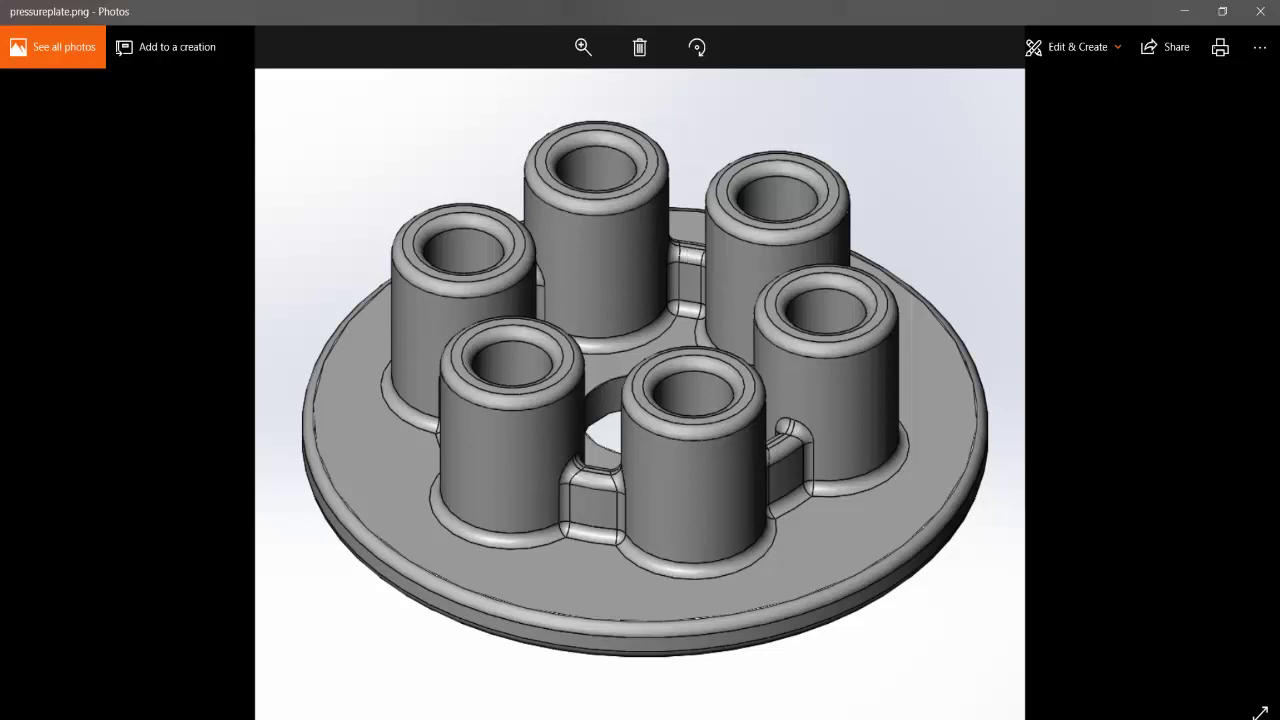
key(alt+Tab)
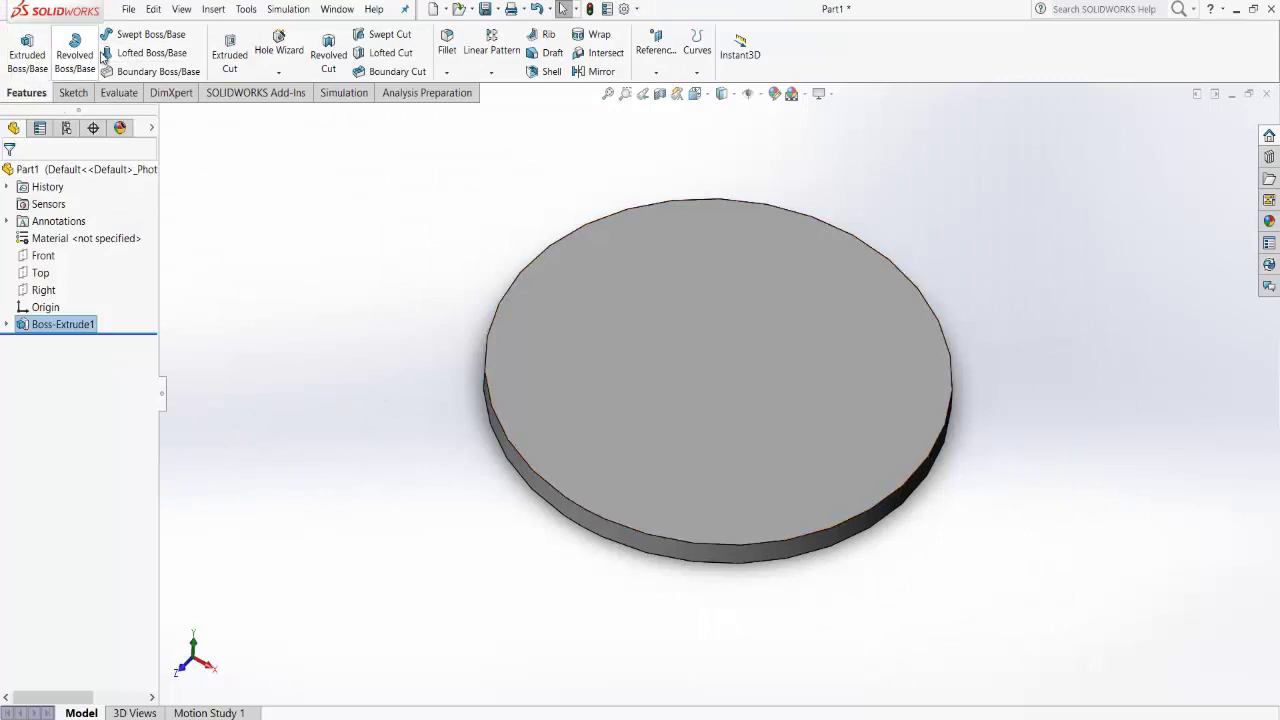
click(27, 55)
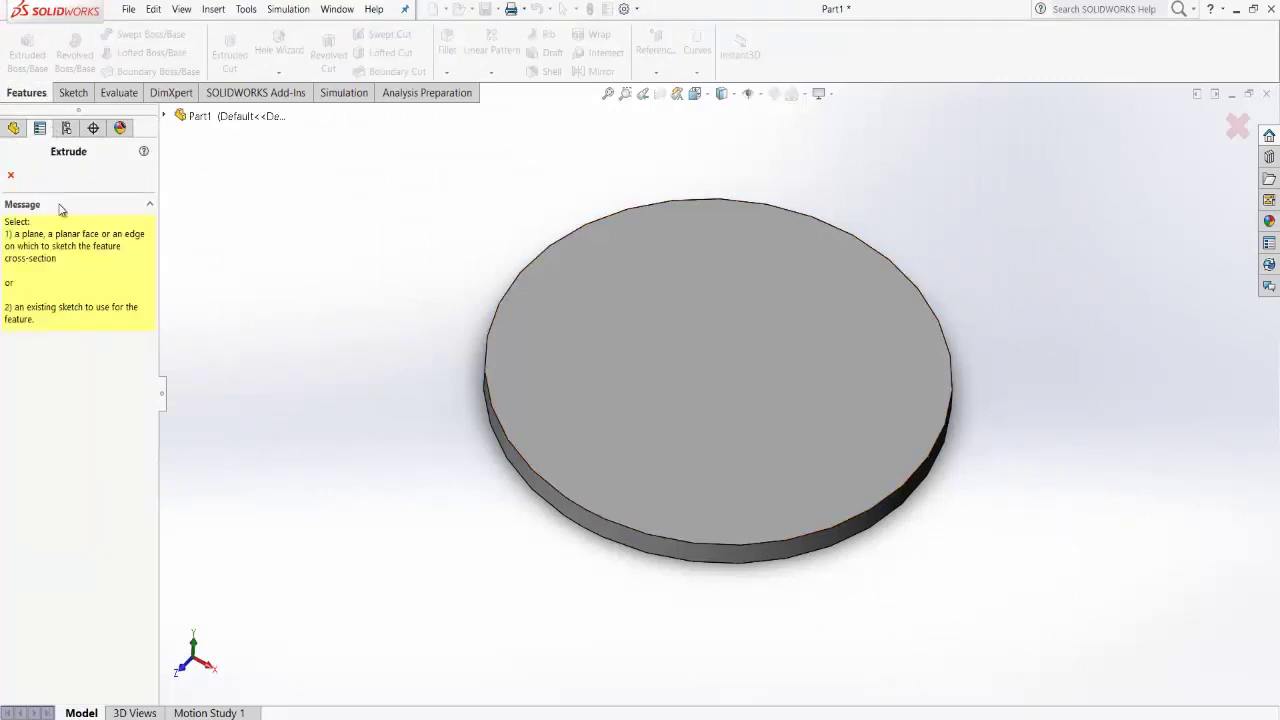
click(9, 177)
click(27, 62)
click(709, 404)
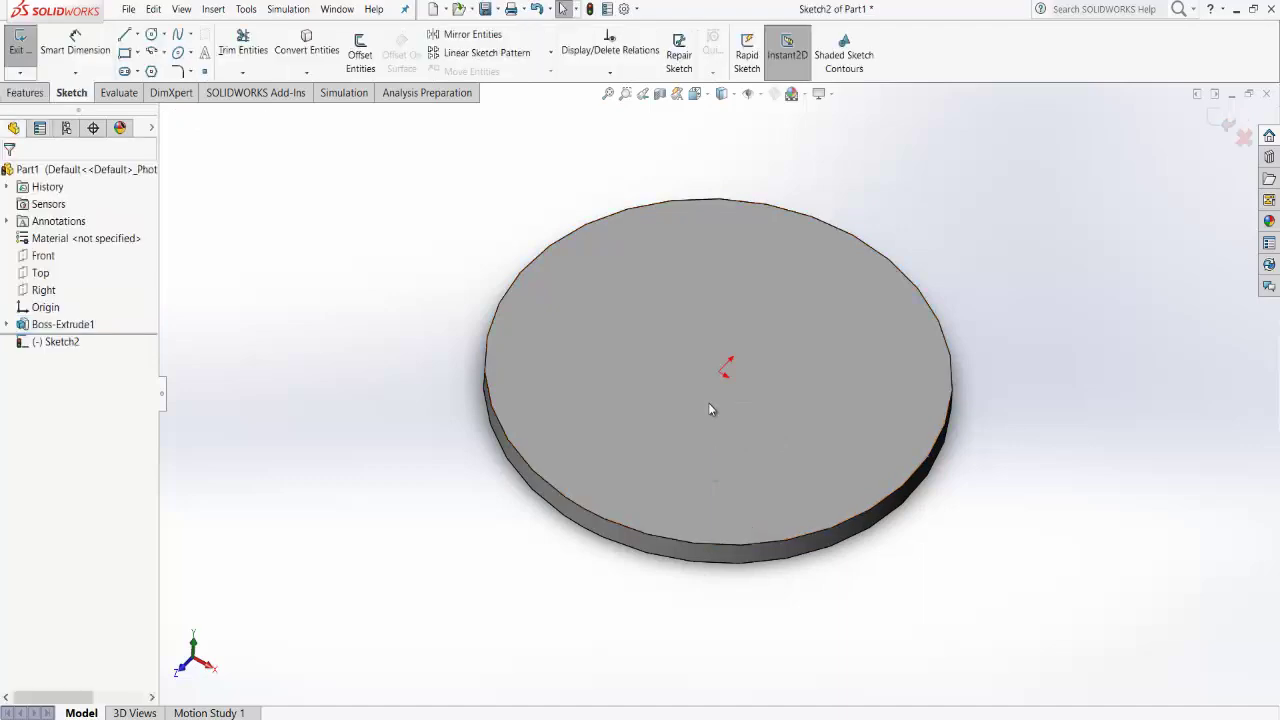
click(152, 35)
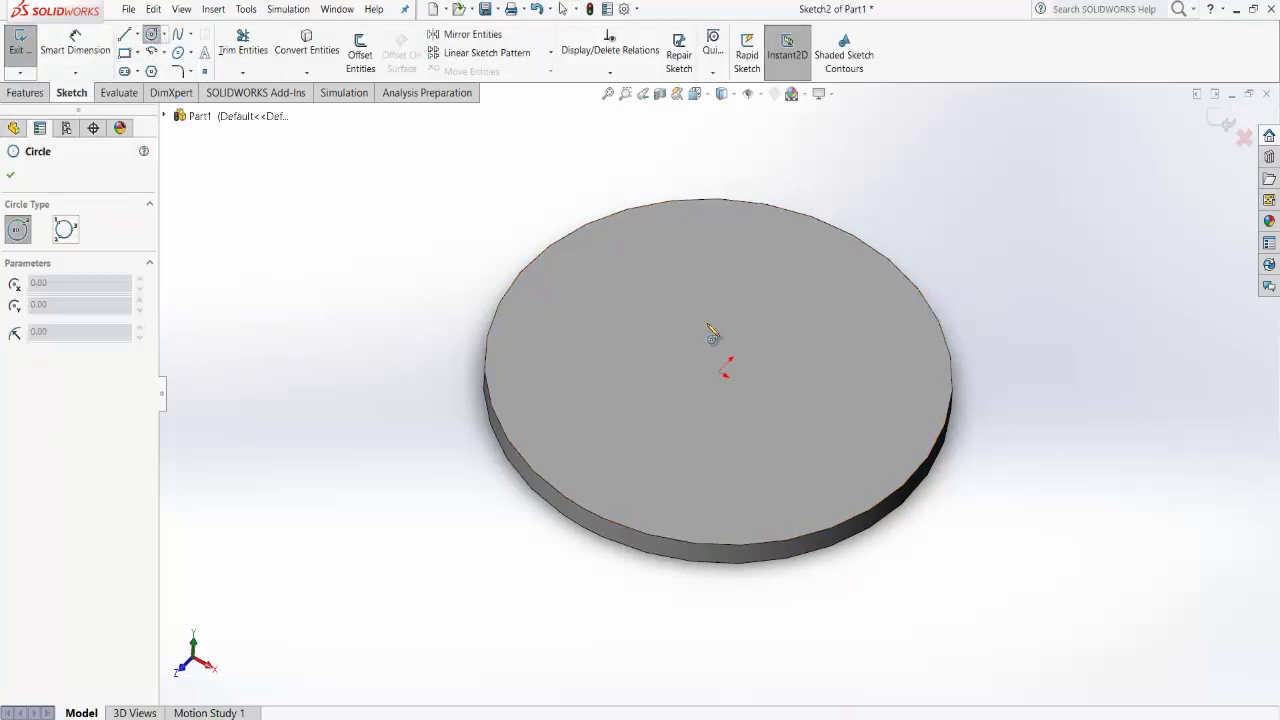
click(720, 371)
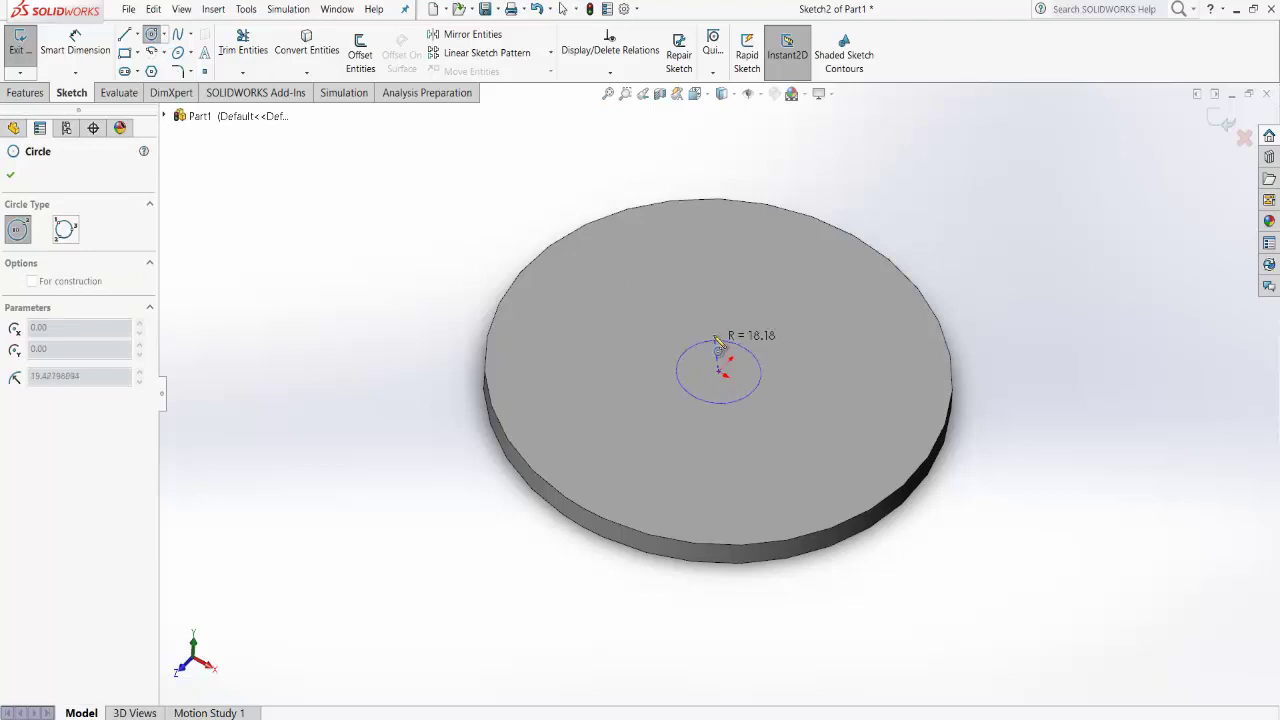
click(719, 281)
text(50)
key(Return)
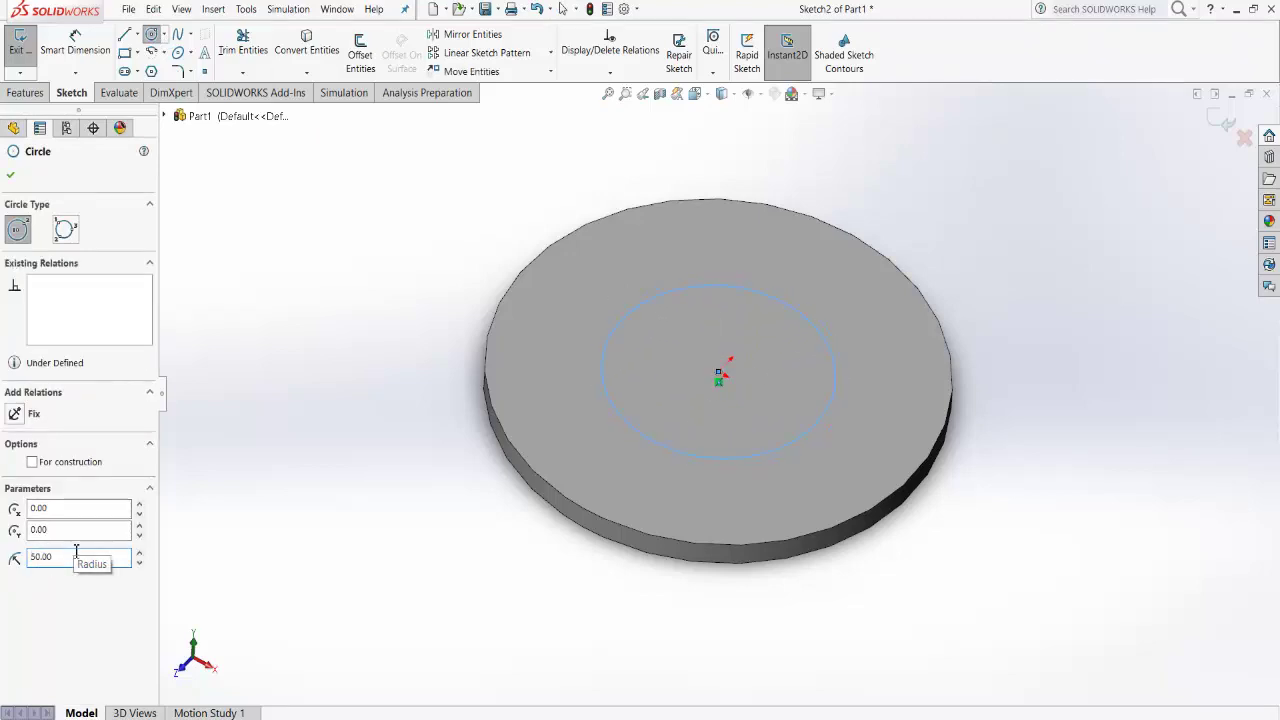
click(10, 174)
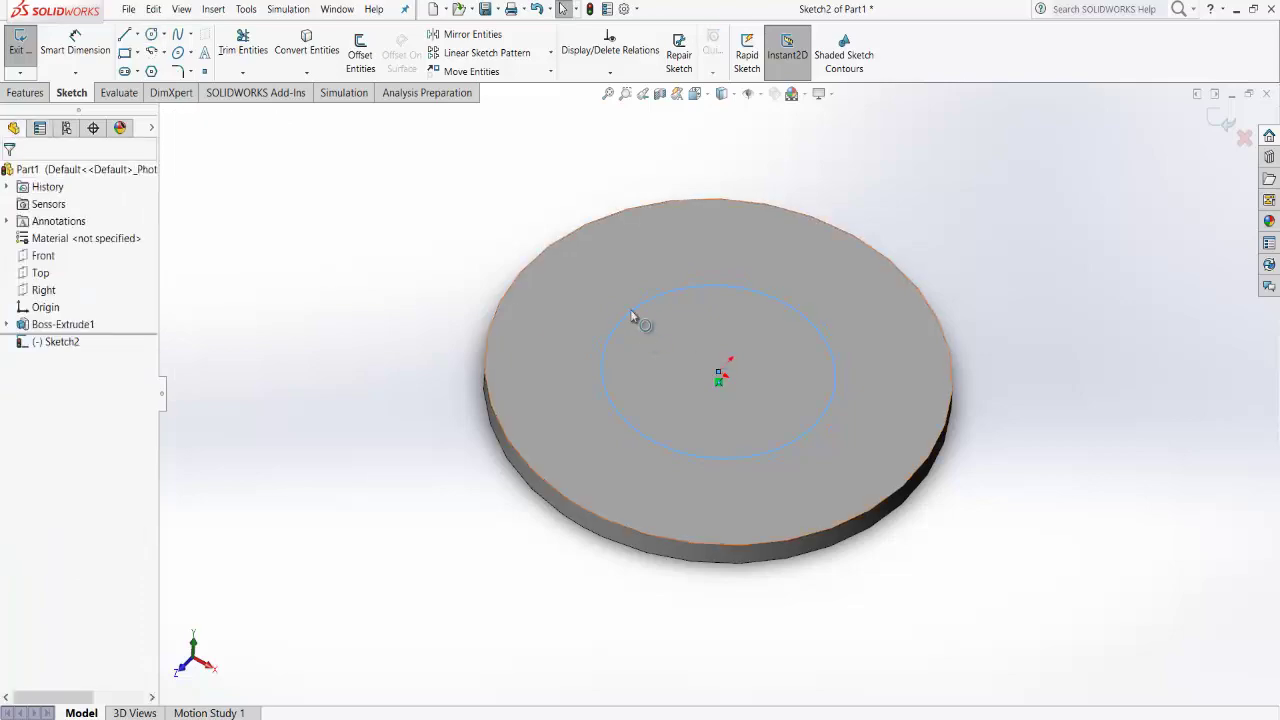
Check the pressure plate image in Photos again, and offset the 50 mm radius circle 5 mm inward using Reverse.
key(alt+Tab)
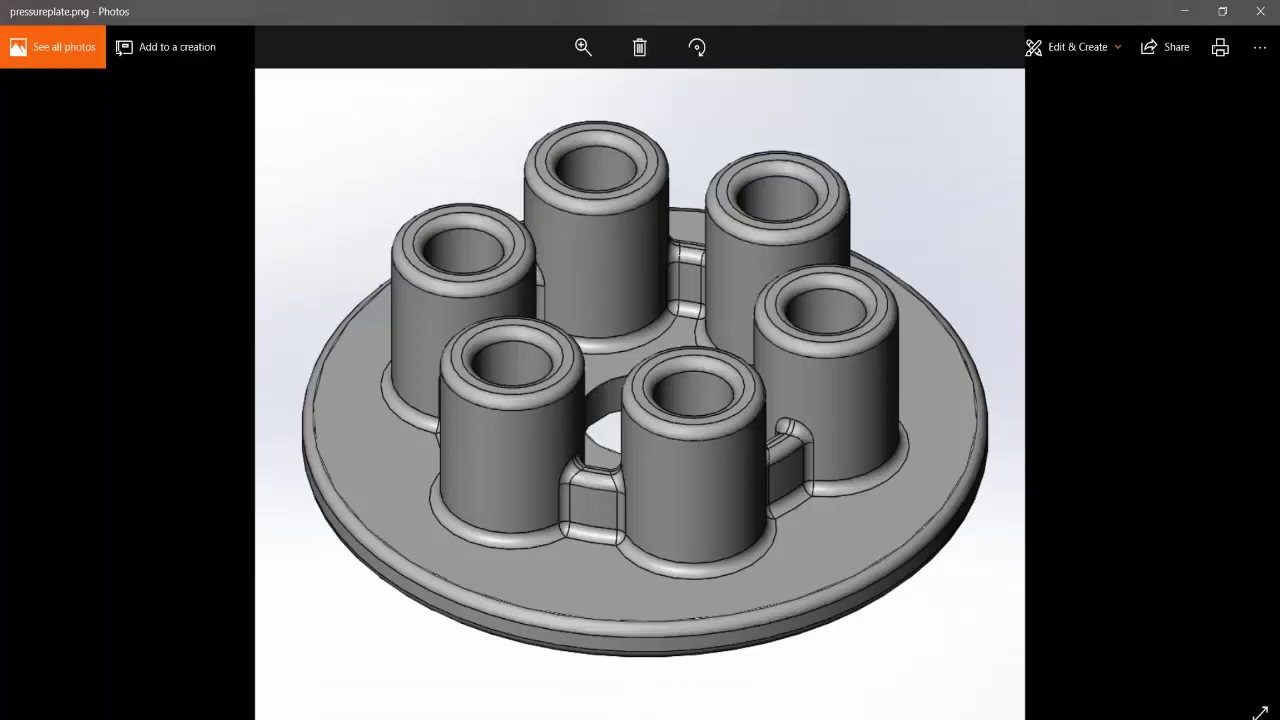
click(636, 700)
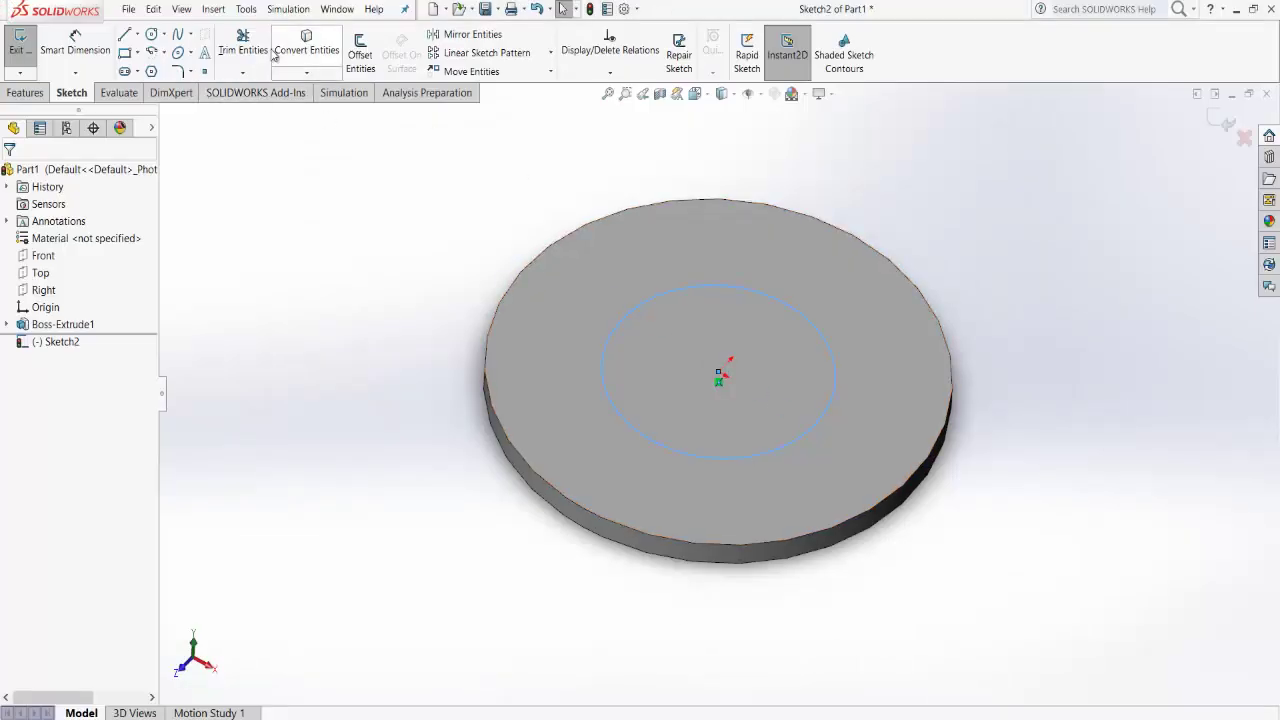
click(360, 55)
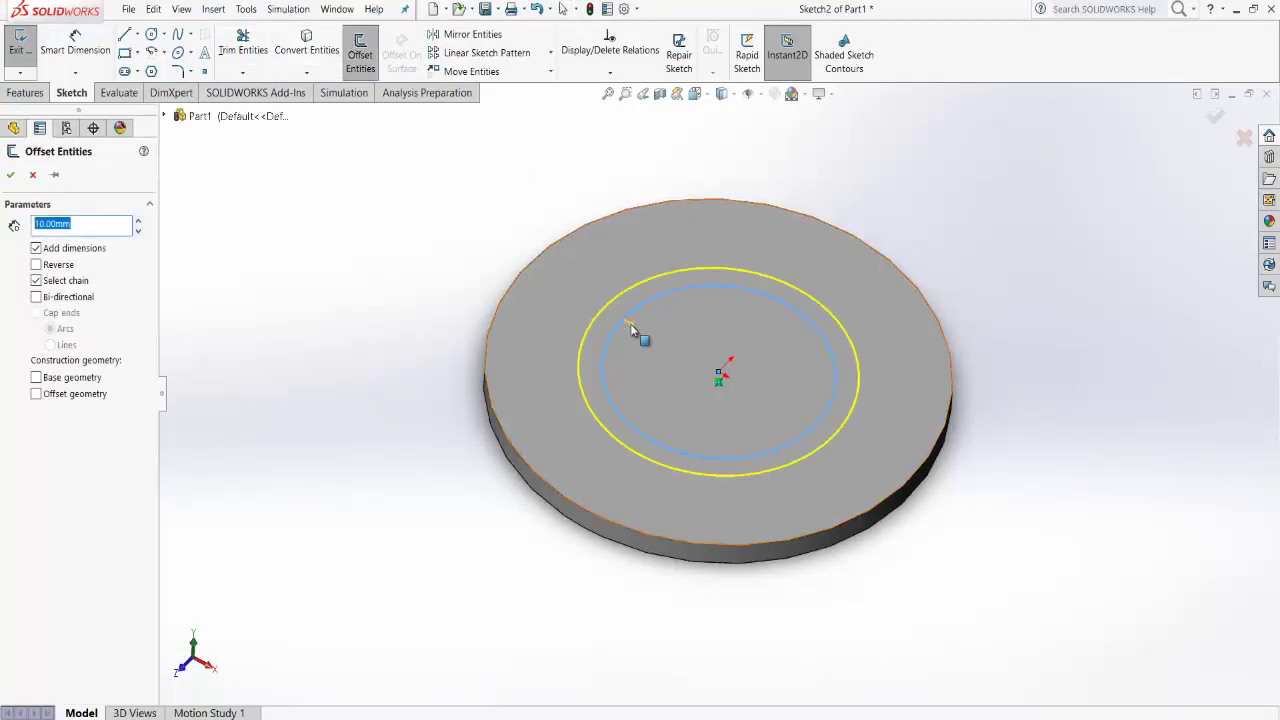
text(5)
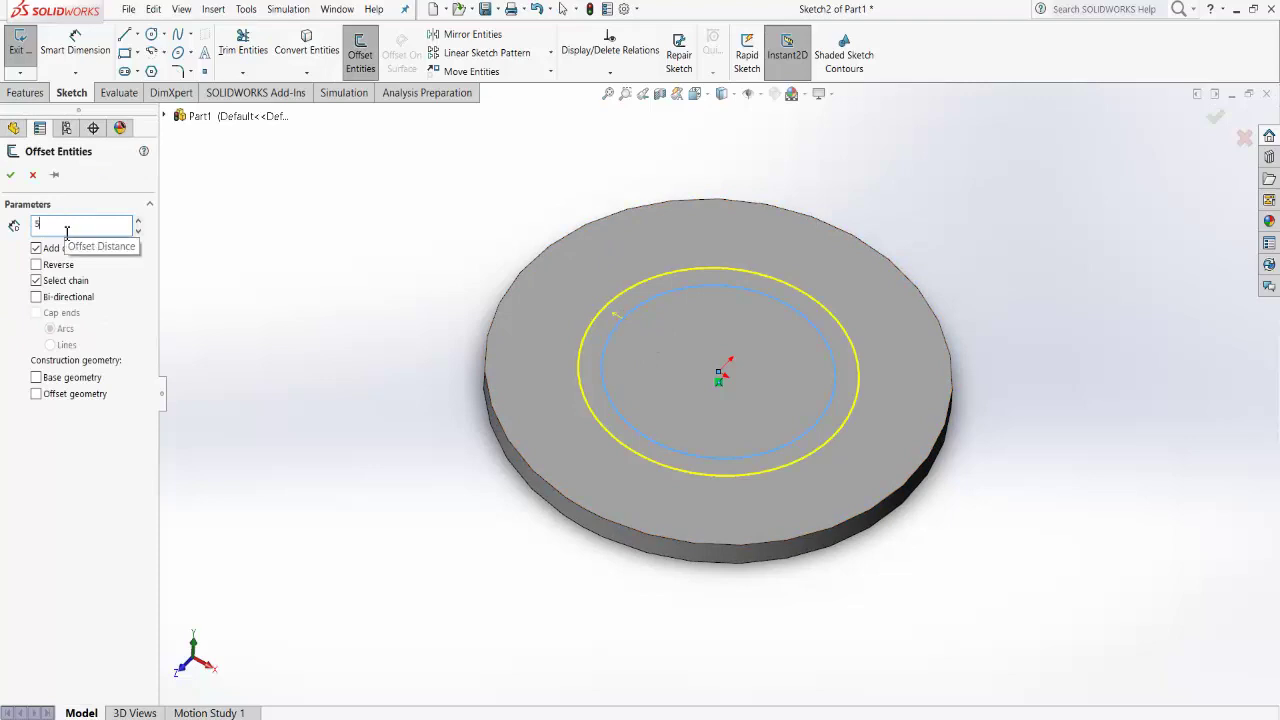
key(Return)
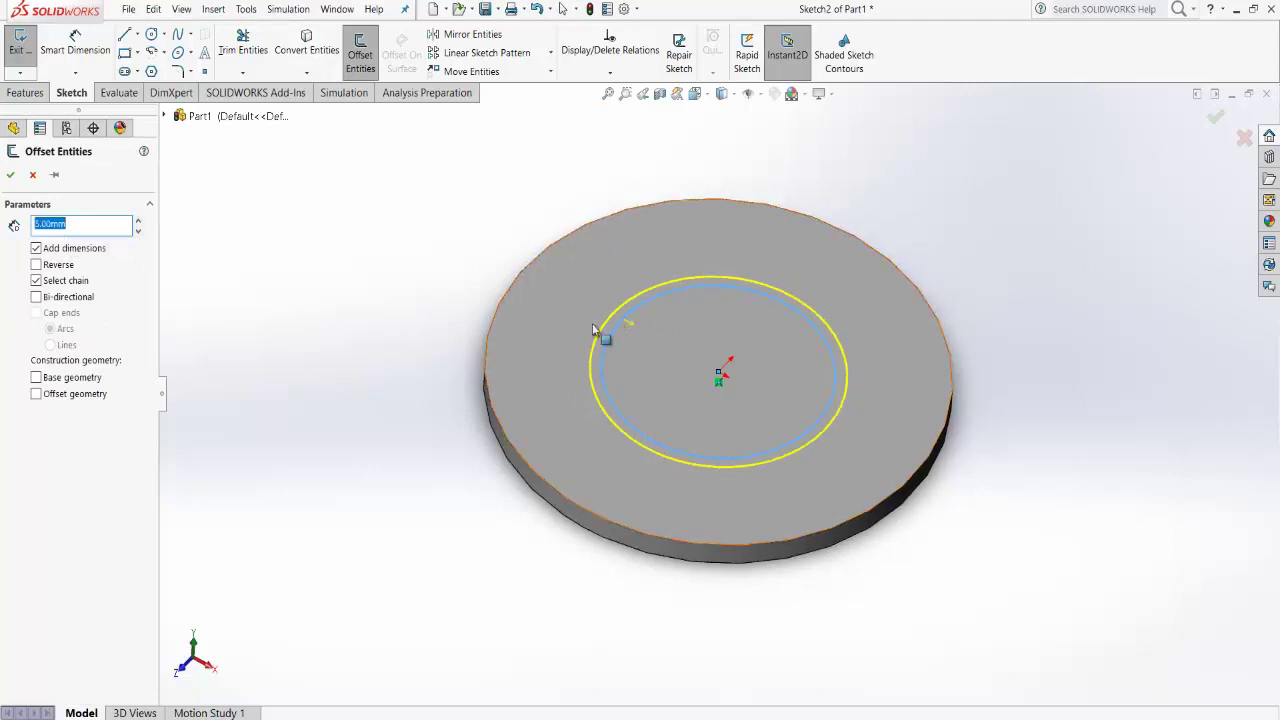
click(36, 264)
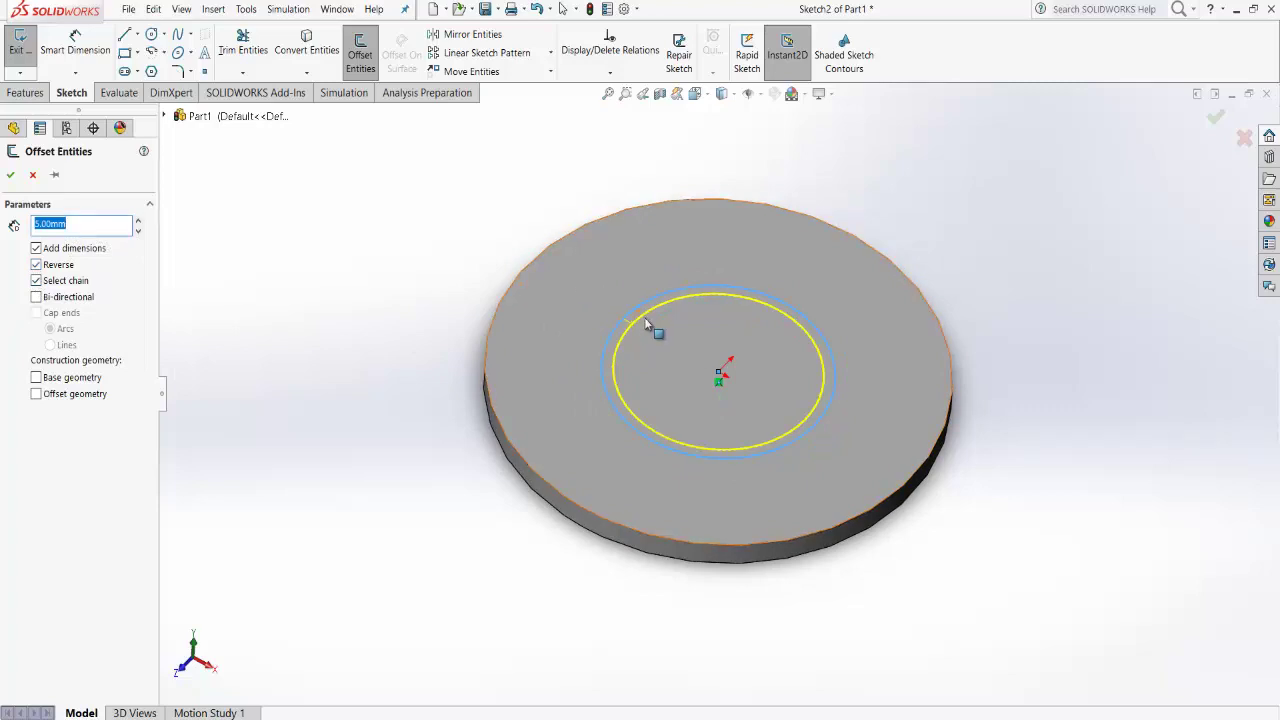
click(36, 265)
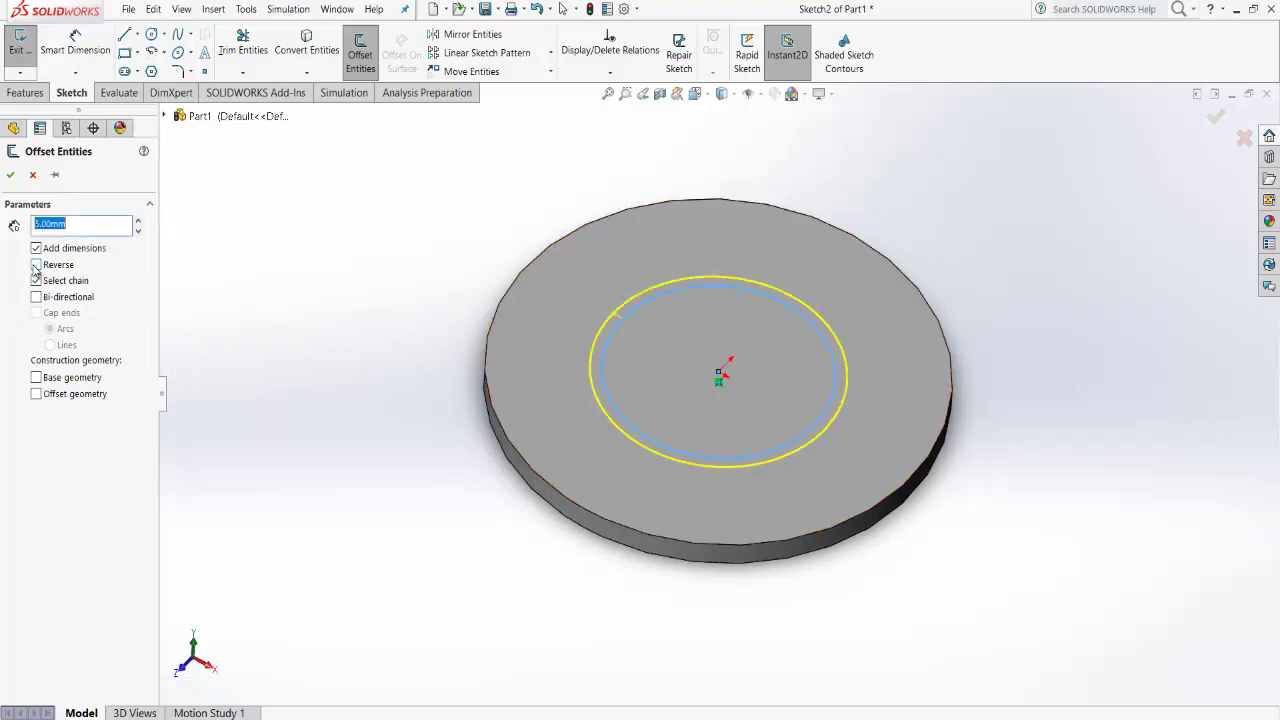
click(36, 265)
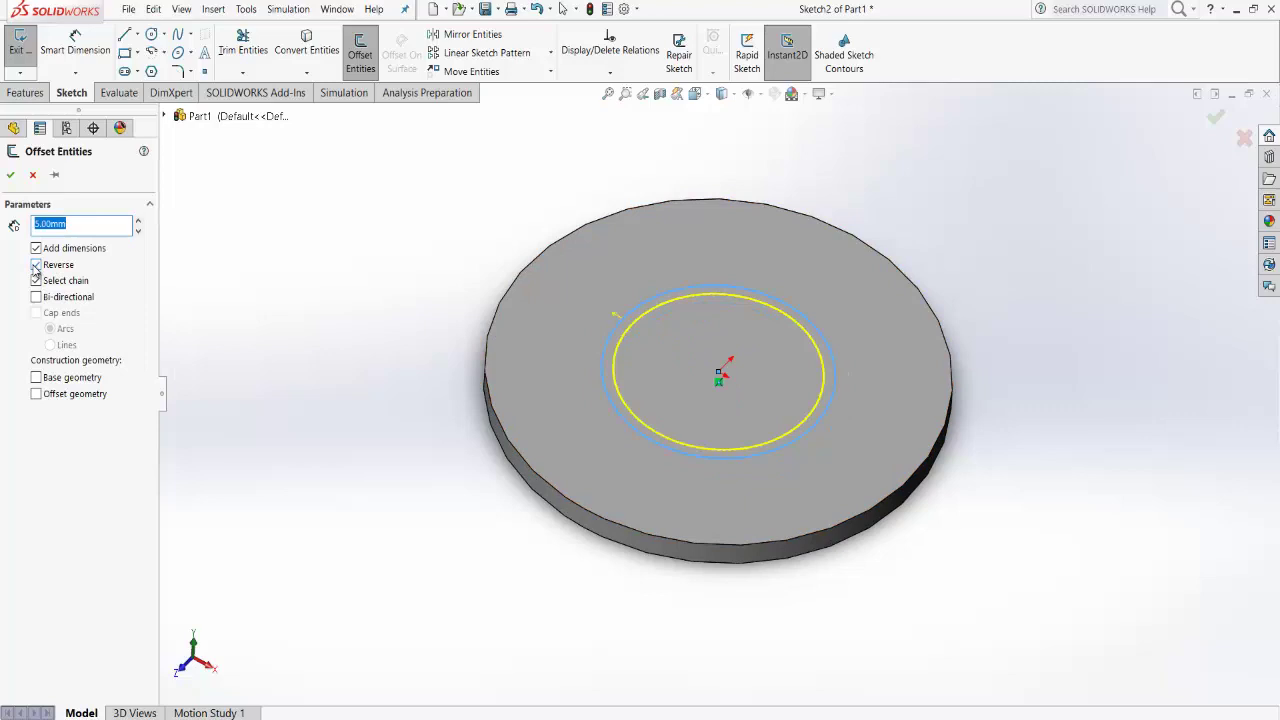
click(36, 265)
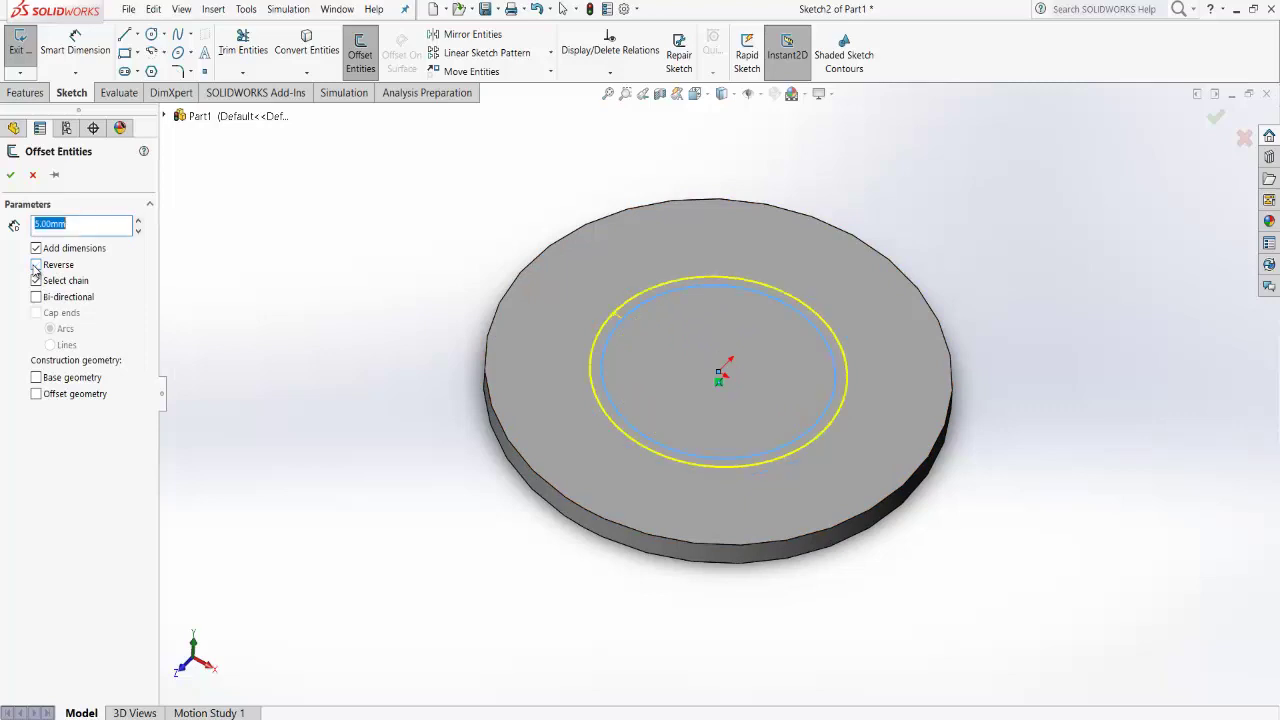
click(36, 265)
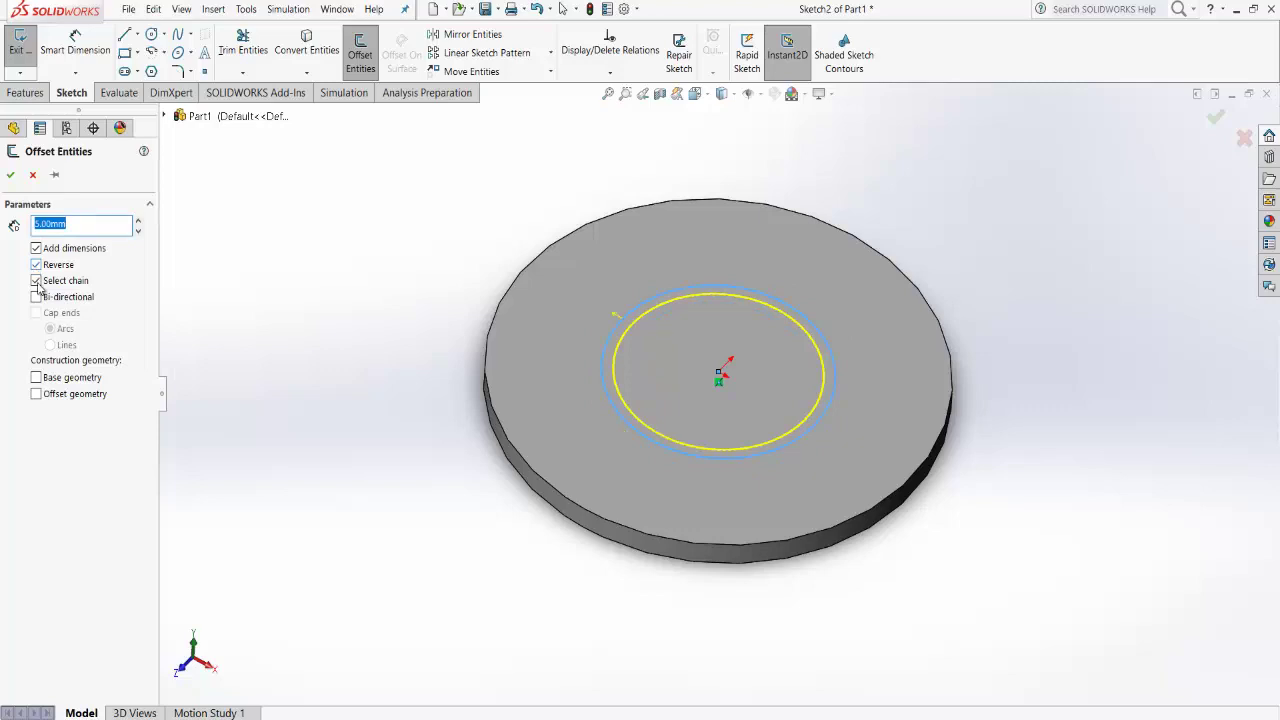
click(12, 177)
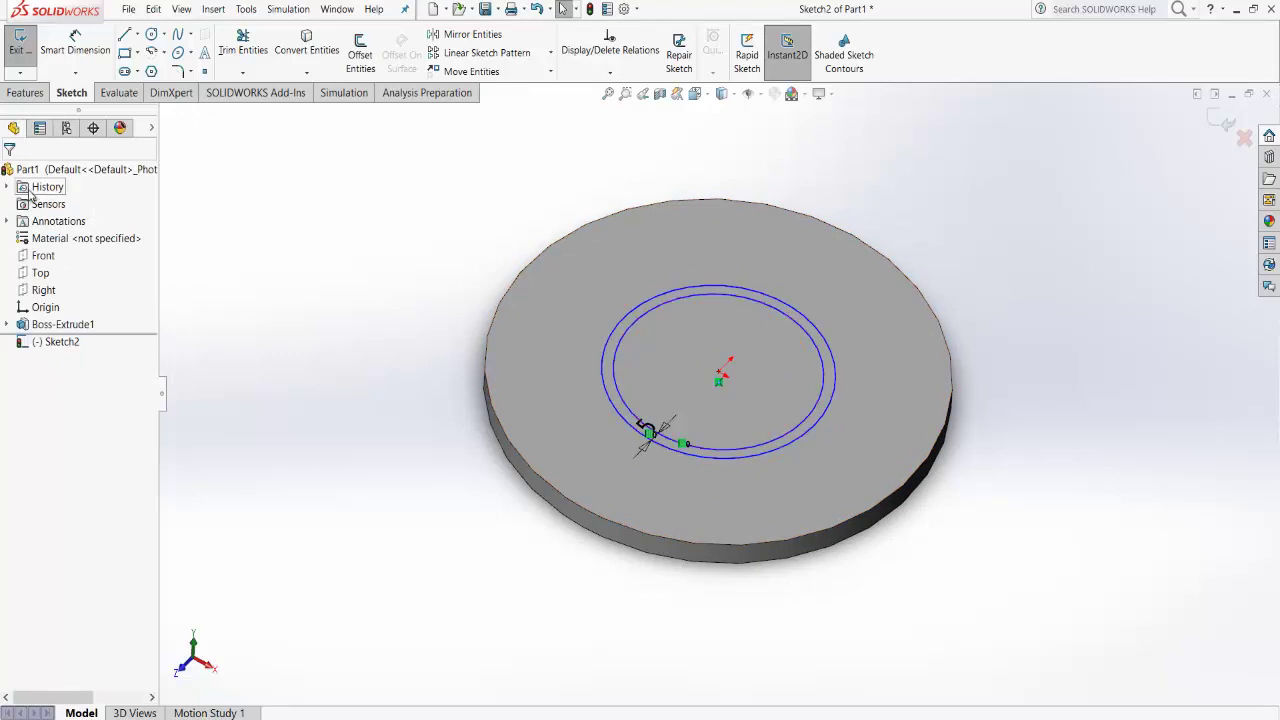
Exit the sketch and extrude the 5 mm wide ring profile 10 mm upward as a Blind boss merged with the disc.
click(22, 44)
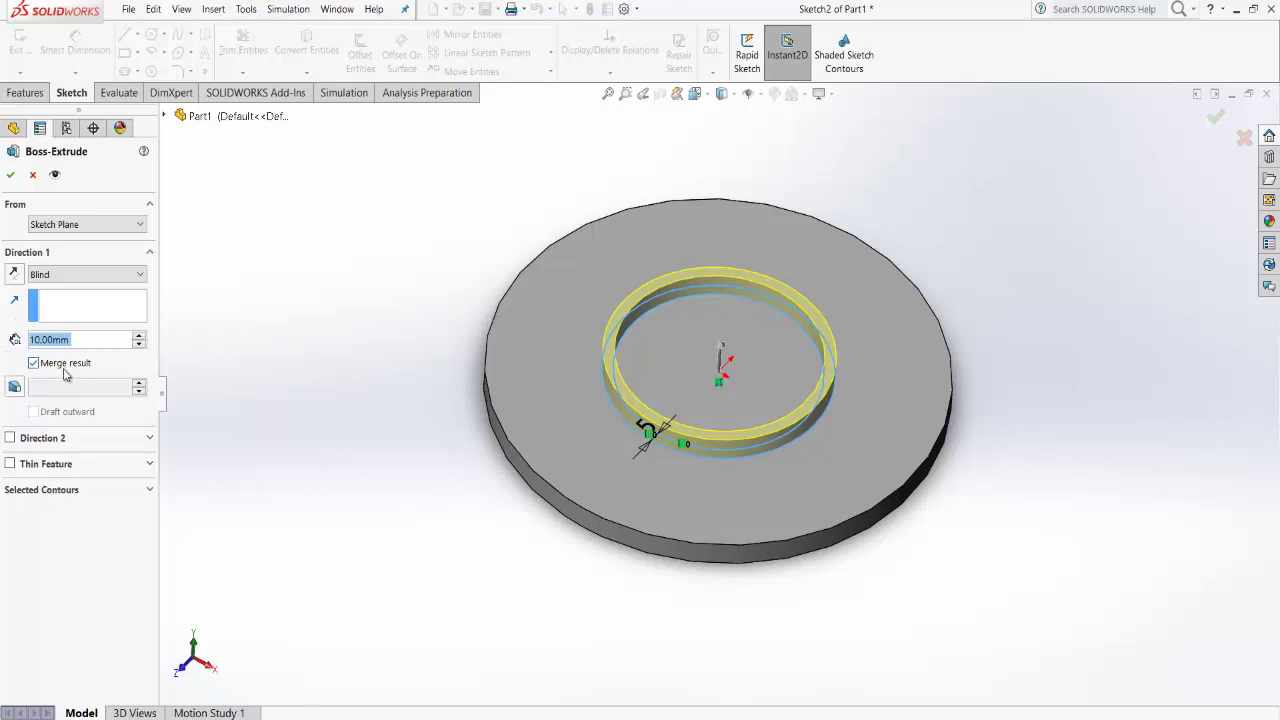
click(10, 174)
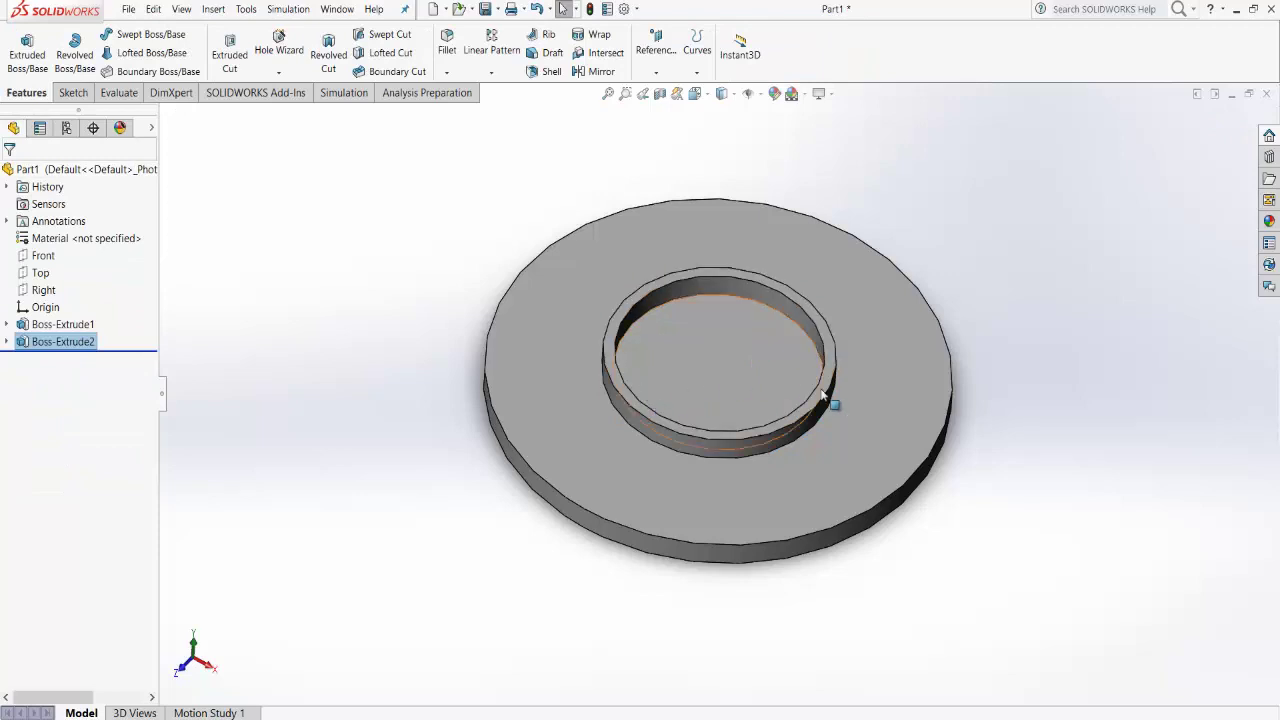
scroll(822, 396, up, 2)
scroll(678, 382, down, 3)
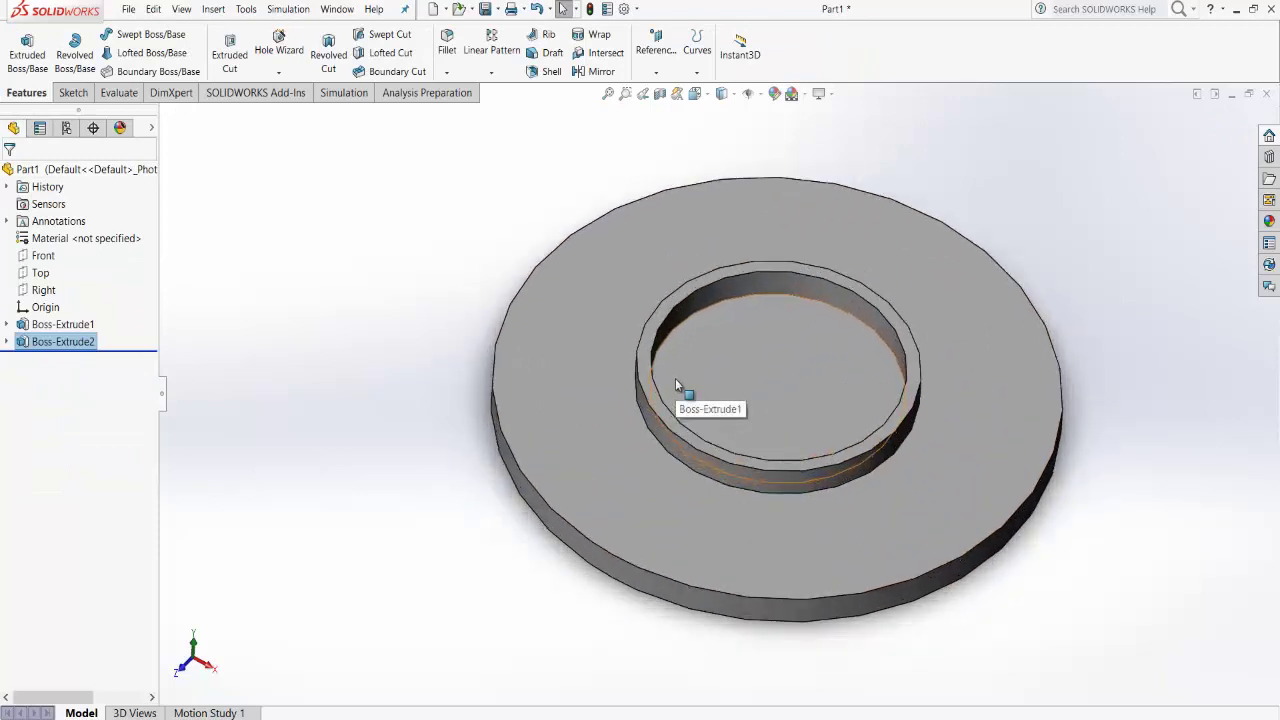
middle_drag(754, 371, 640, 320)
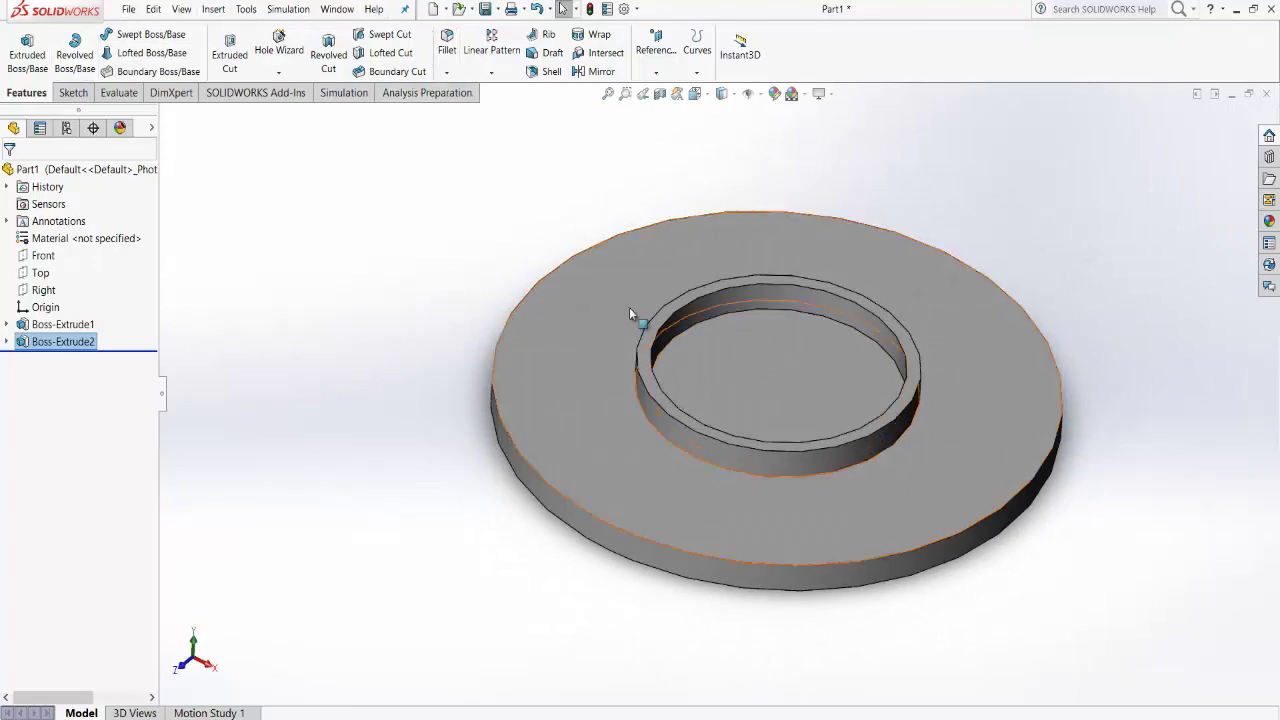
Check pressureplate.png in Photos, and fillet the disc's two outer edges, the ring's two top edges and its outer base edge at 2 mm.
key(alt+Tab)
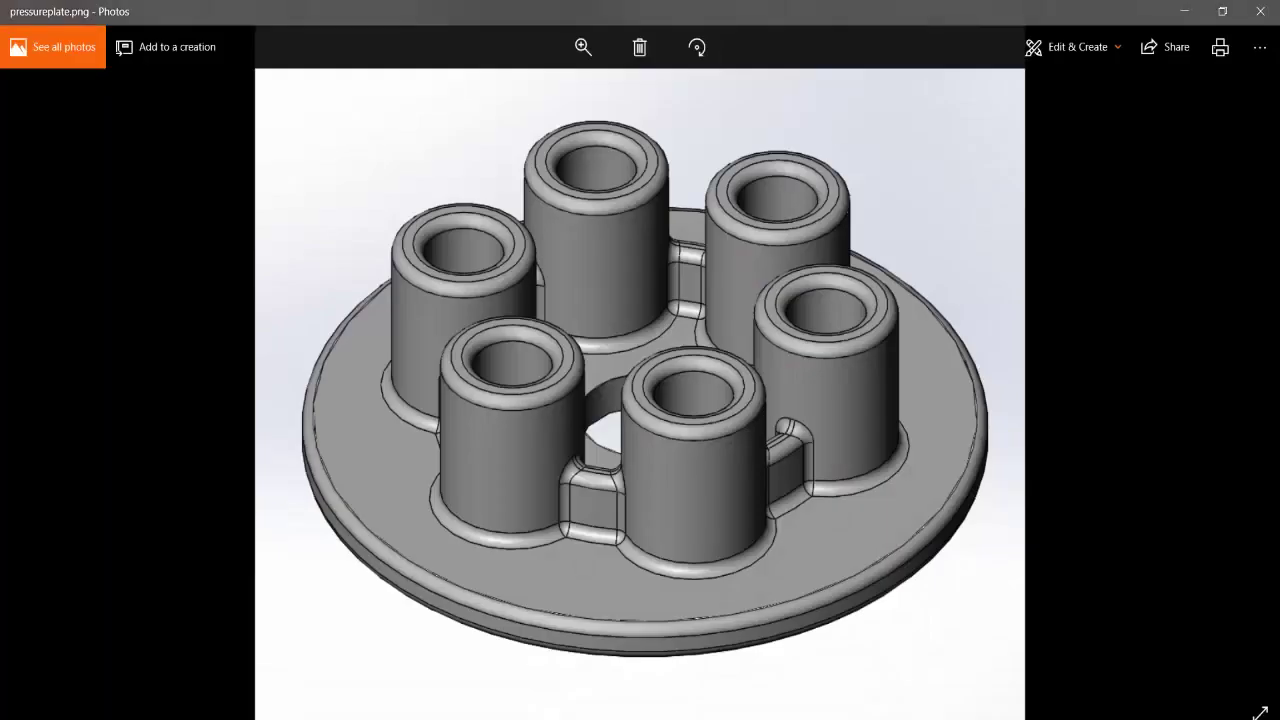
key(alt+Tab)
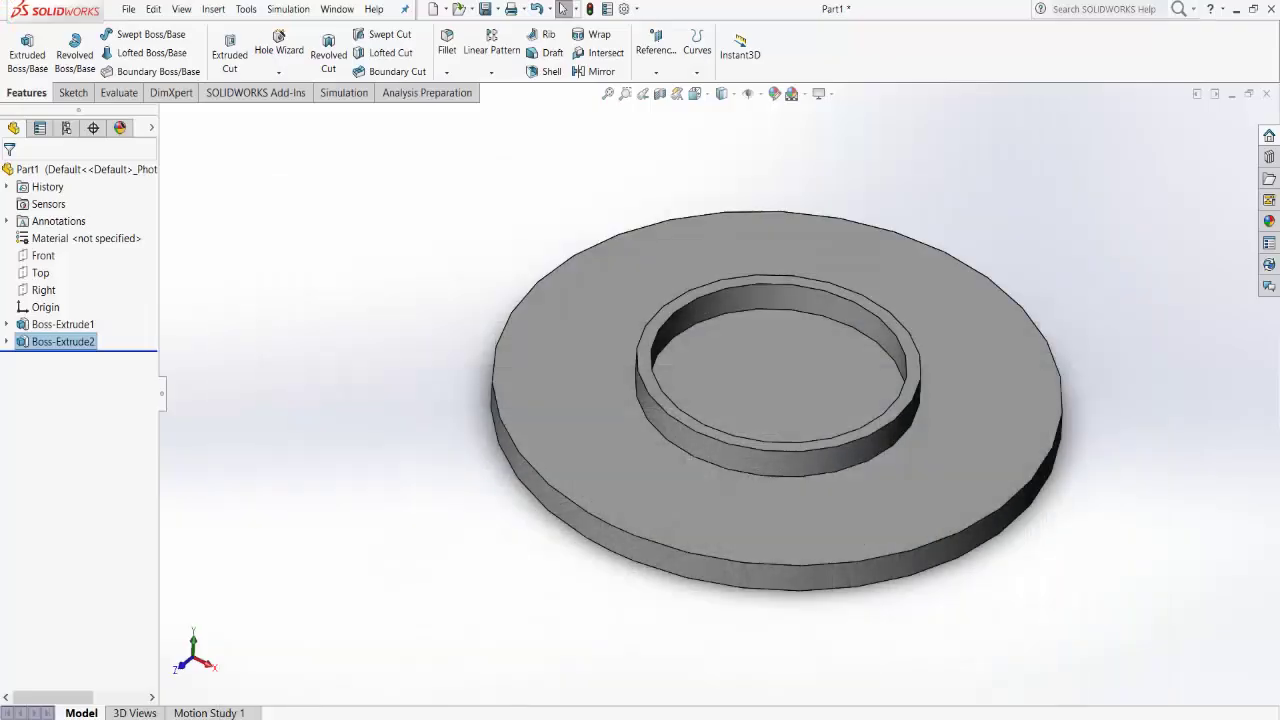
key(alt+Tab)
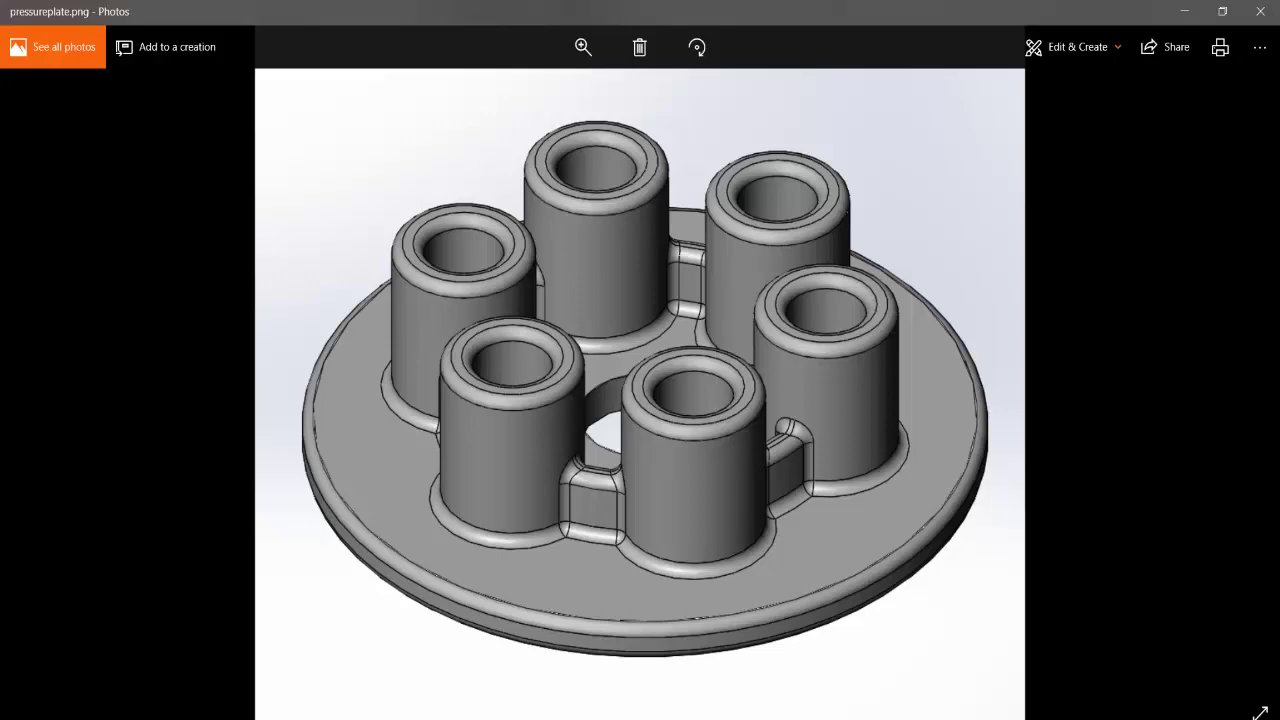
key(alt+Tab)
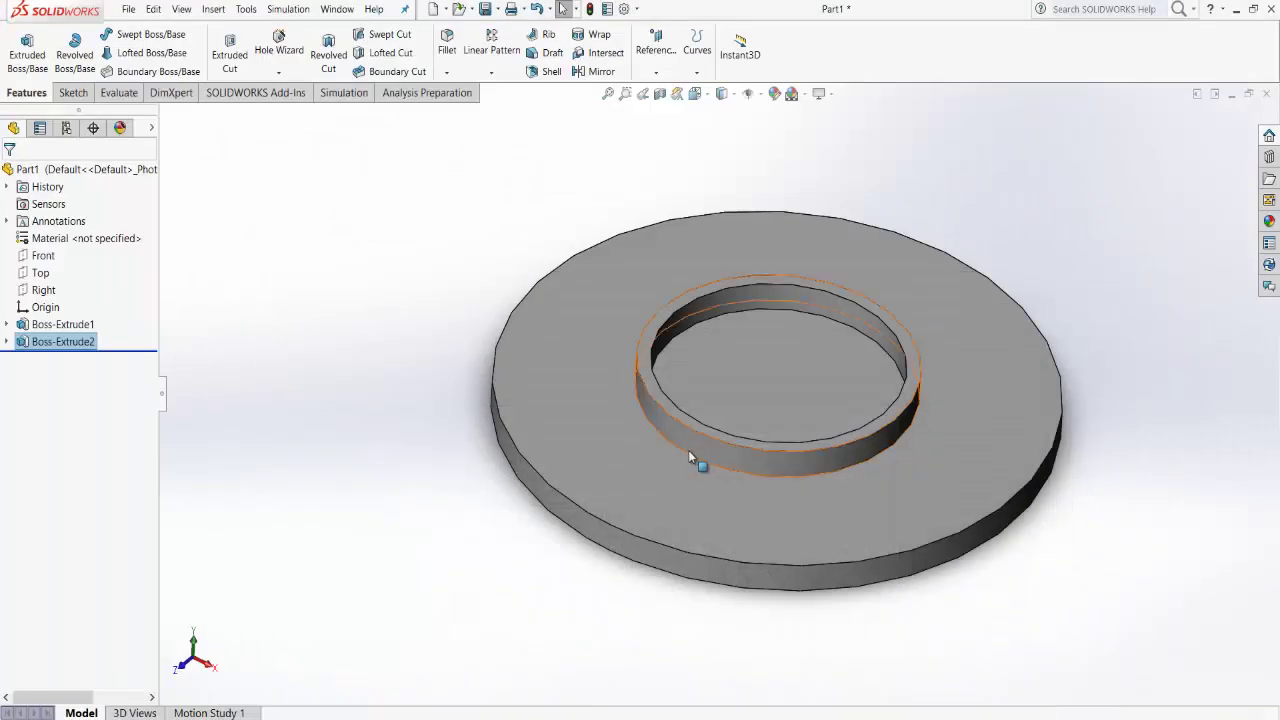
click(447, 42)
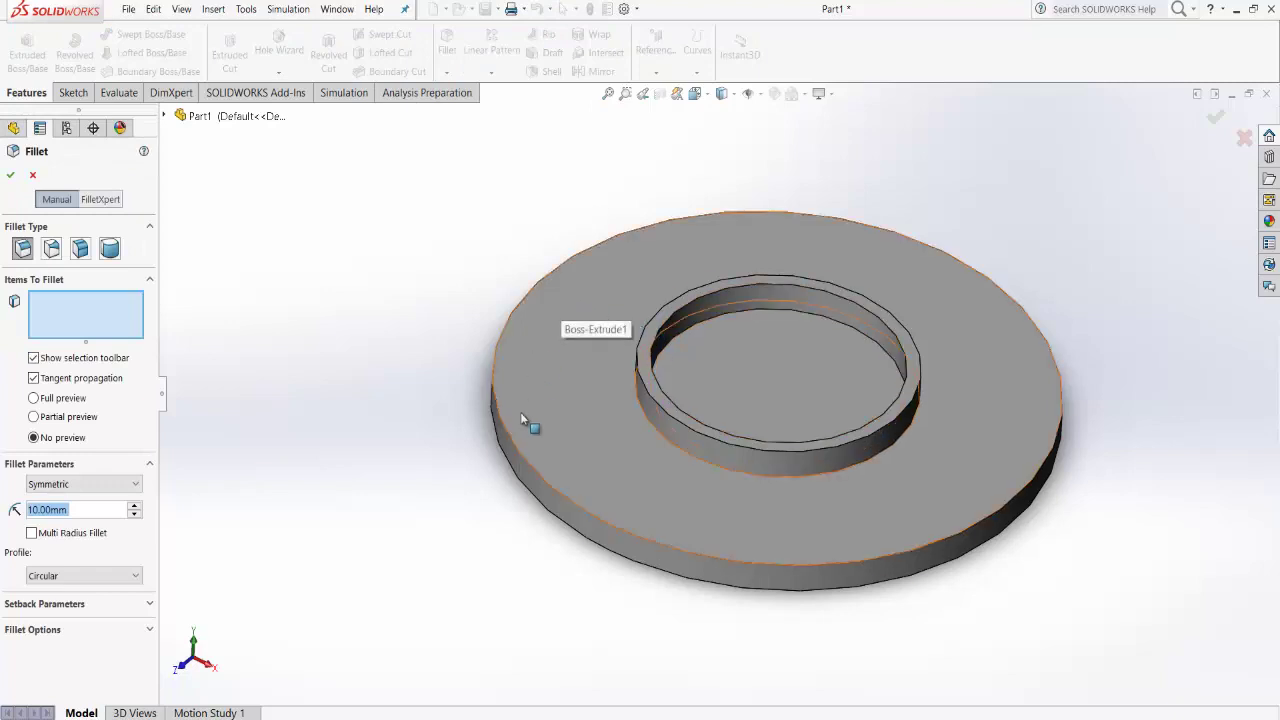
click(559, 492)
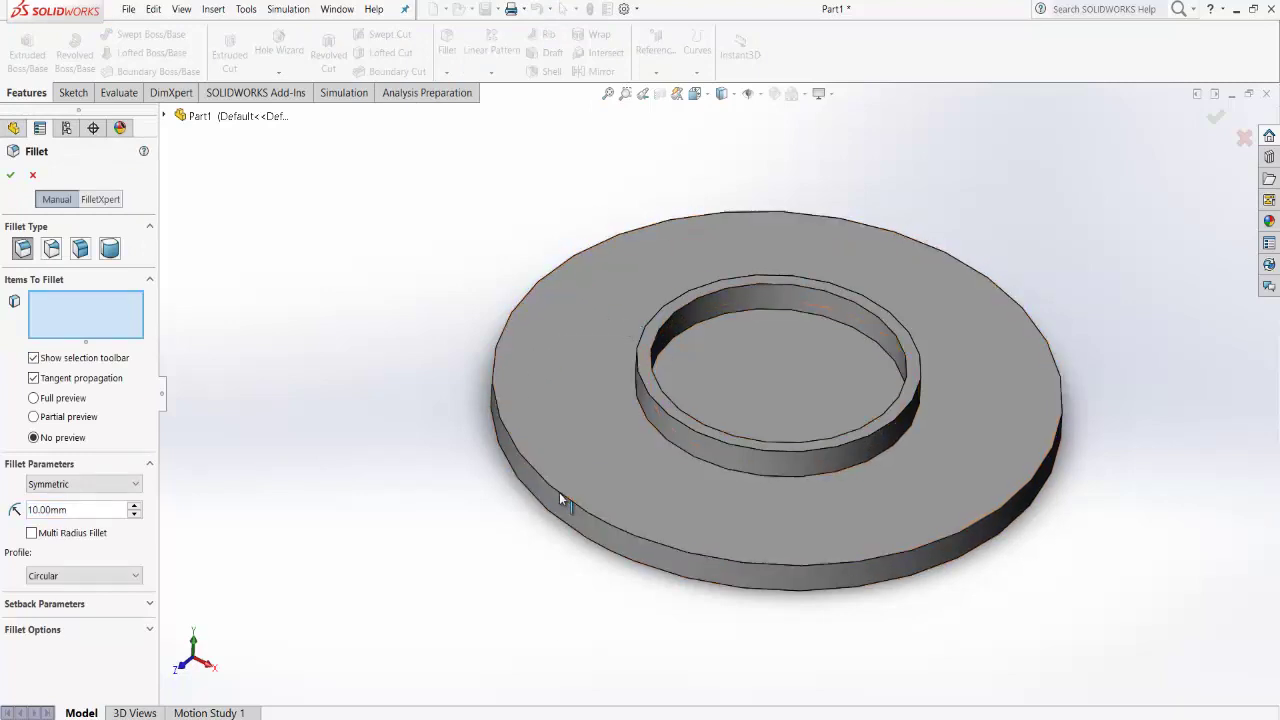
click(668, 577)
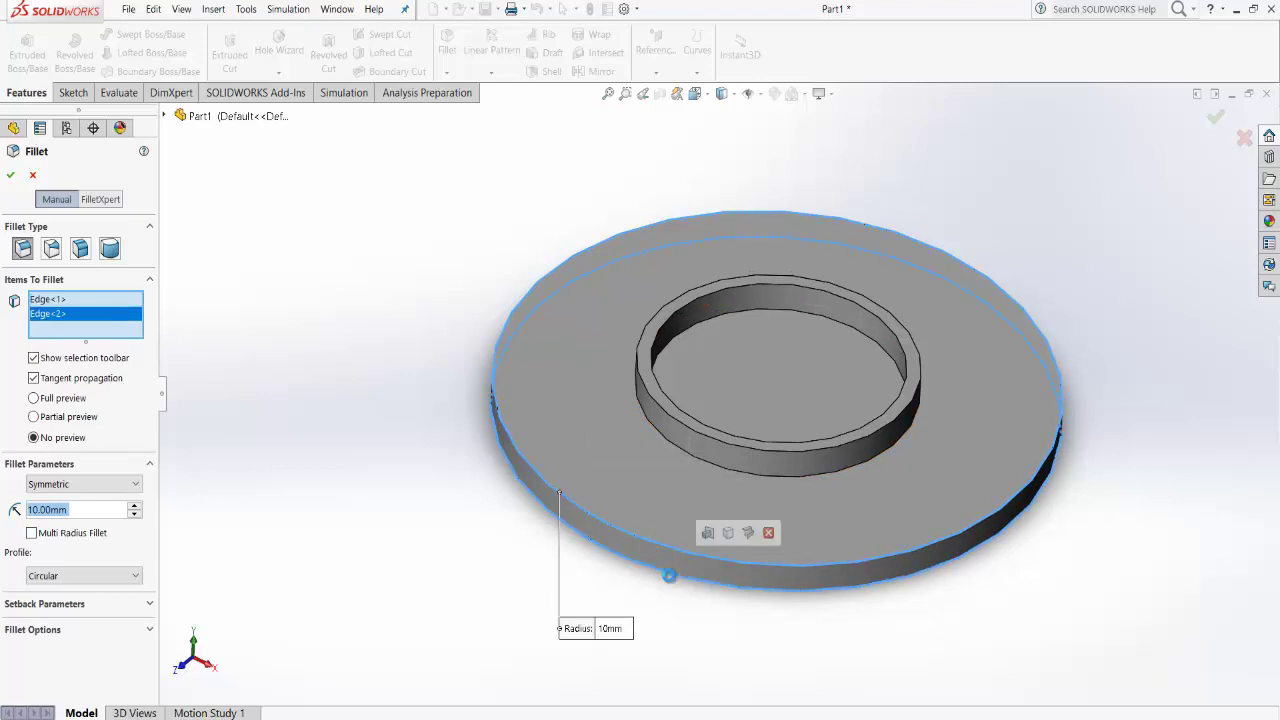
click(754, 444)
click(752, 438)
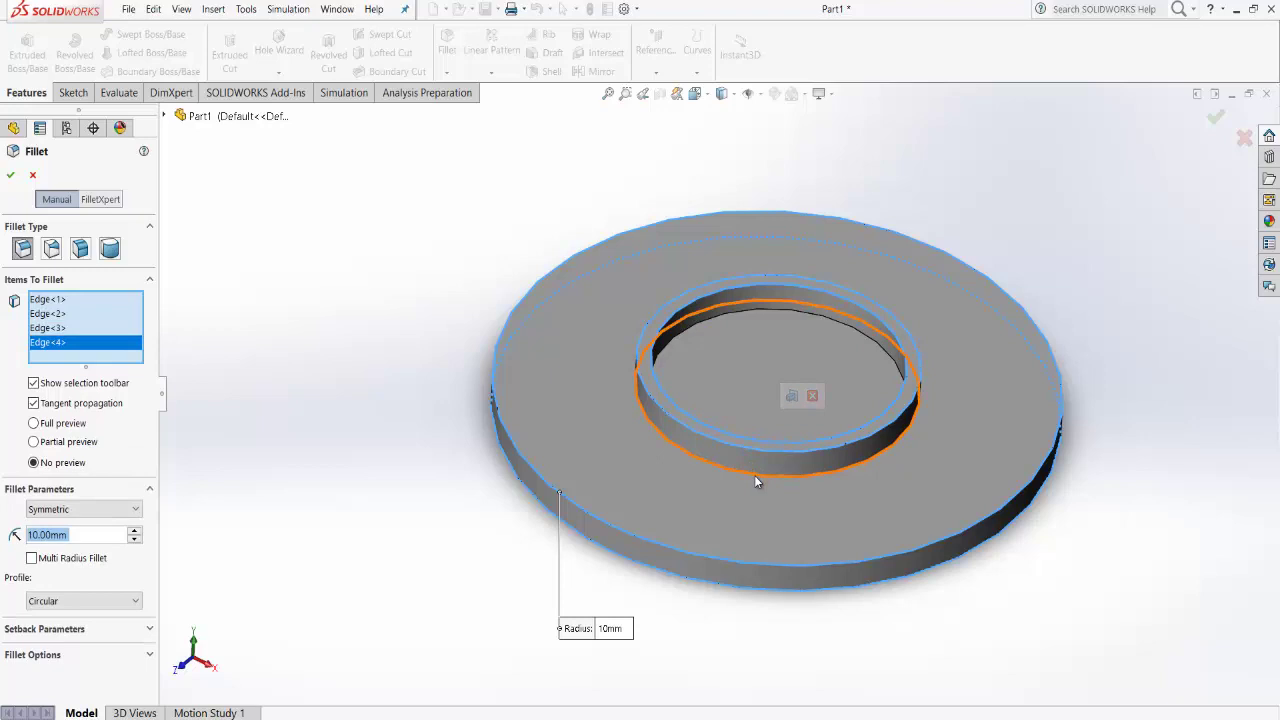
click(756, 481)
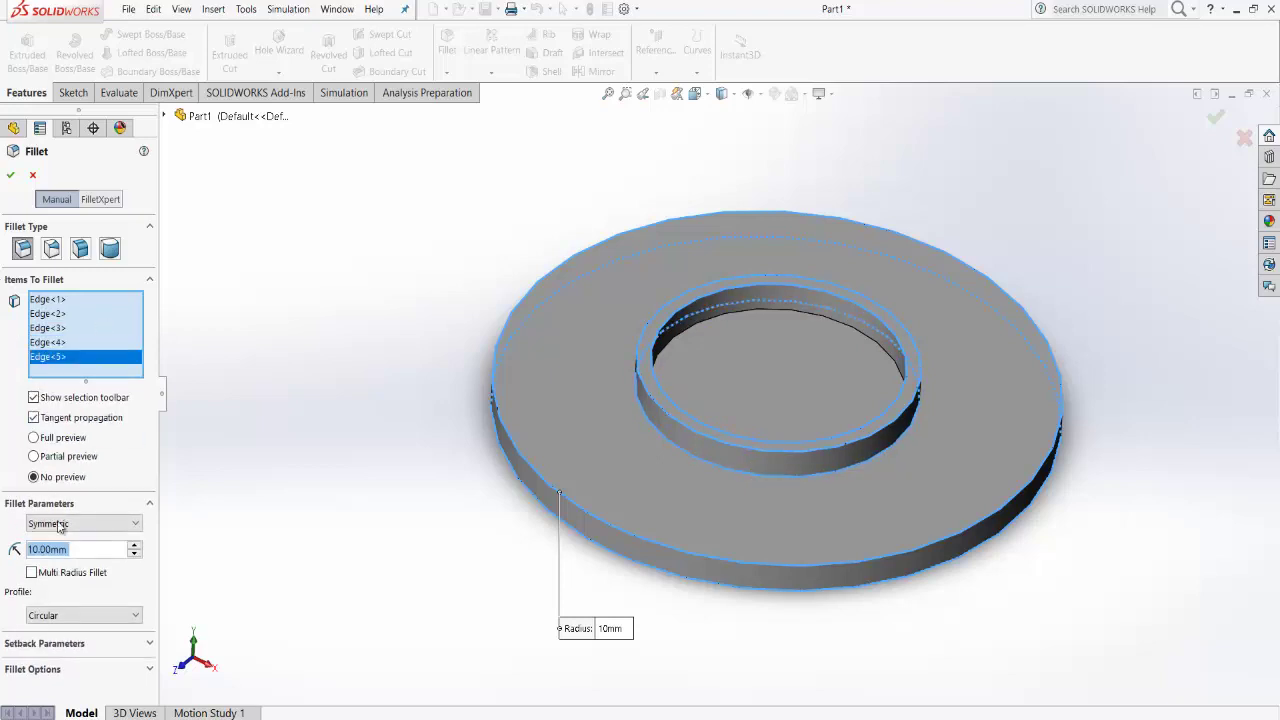
text(2)
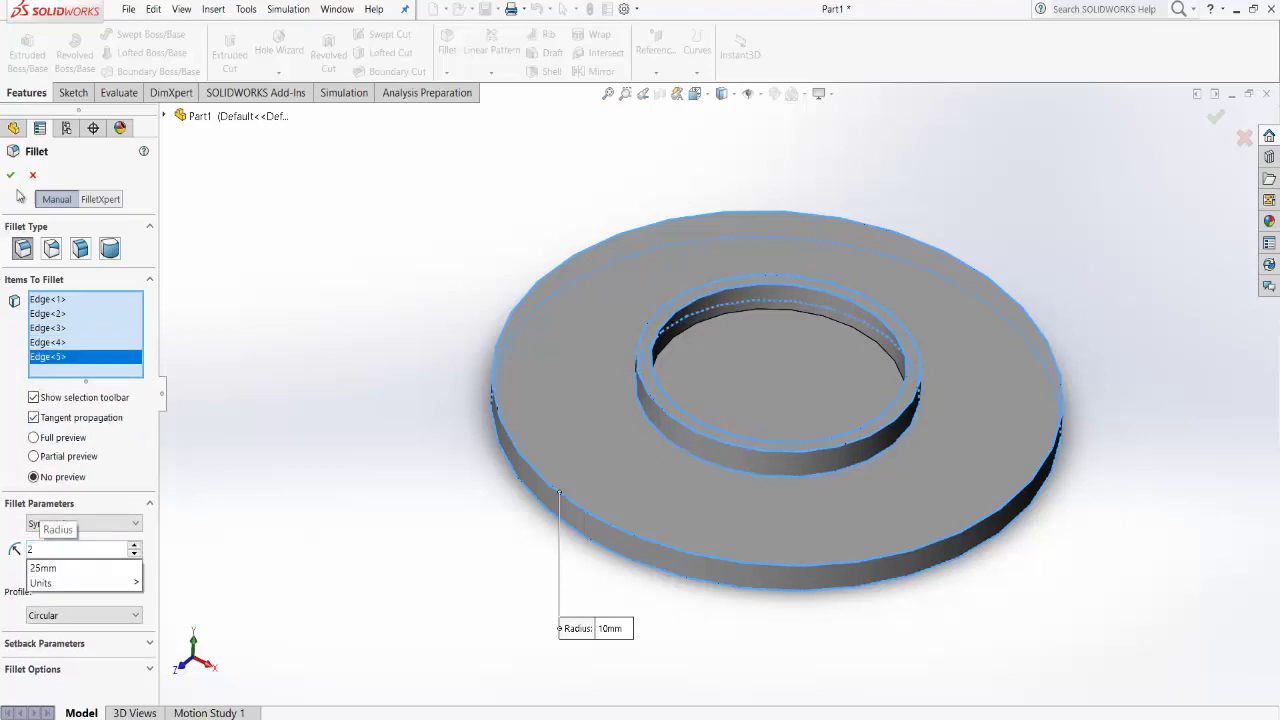
text(.0)
key(Return)
click(15, 175)
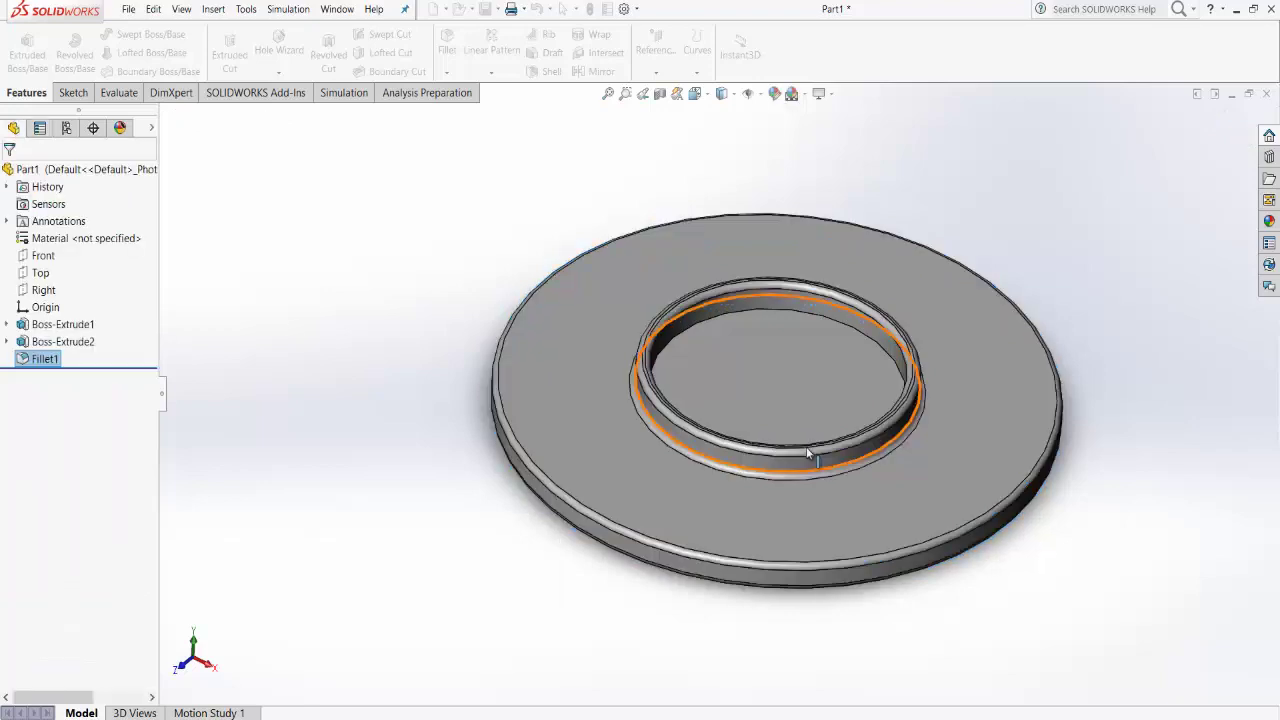
key(Escape)
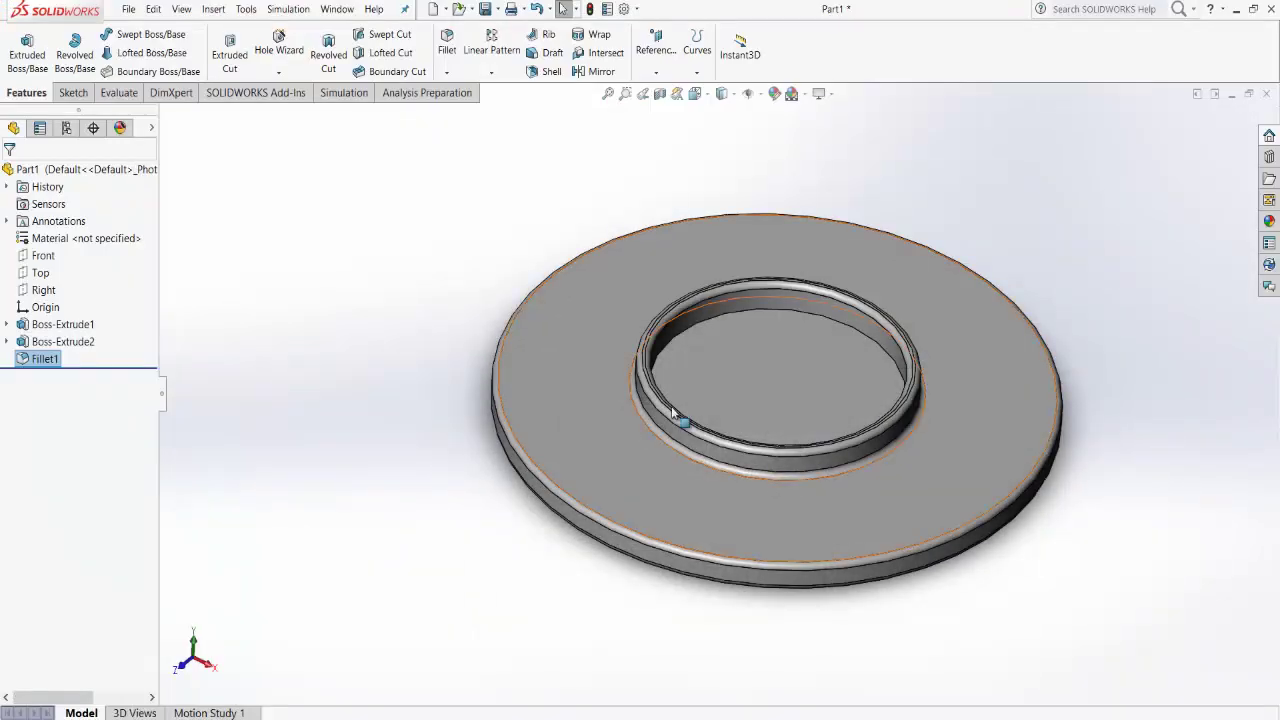
middle_drag(841, 388, 792, 336)
middle_drag(884, 332, 663, 540)
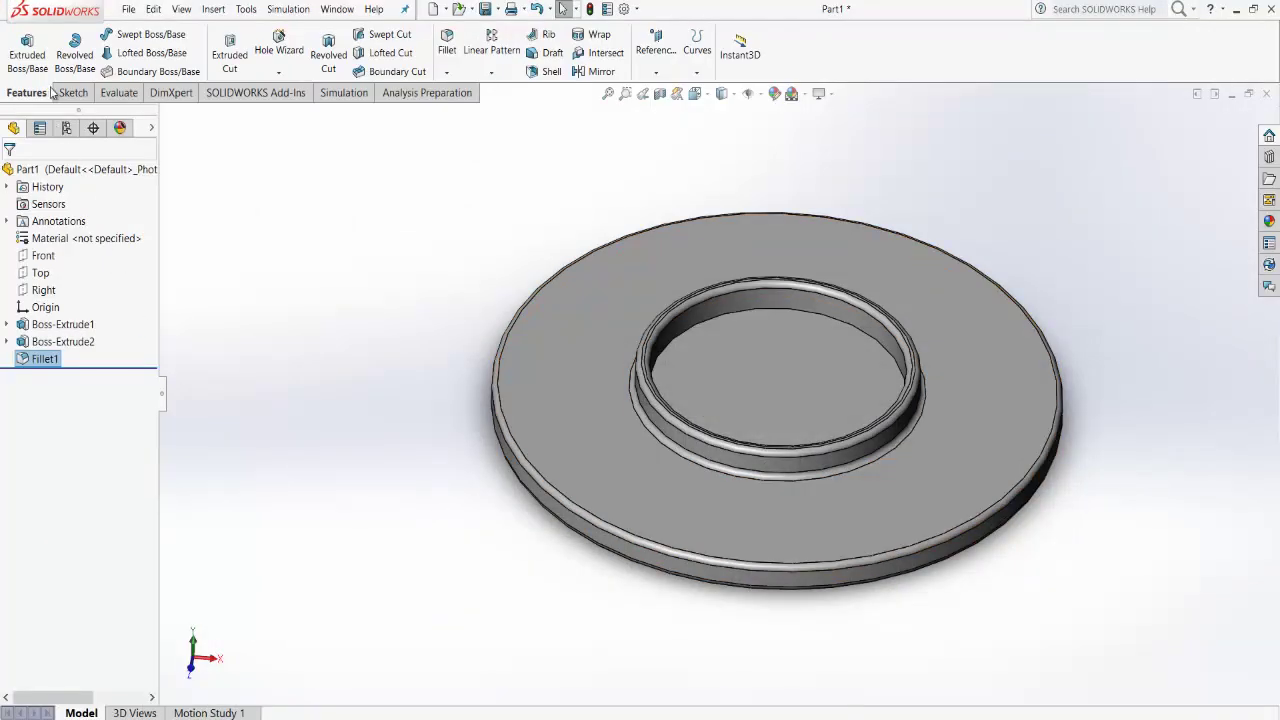
click(30, 55)
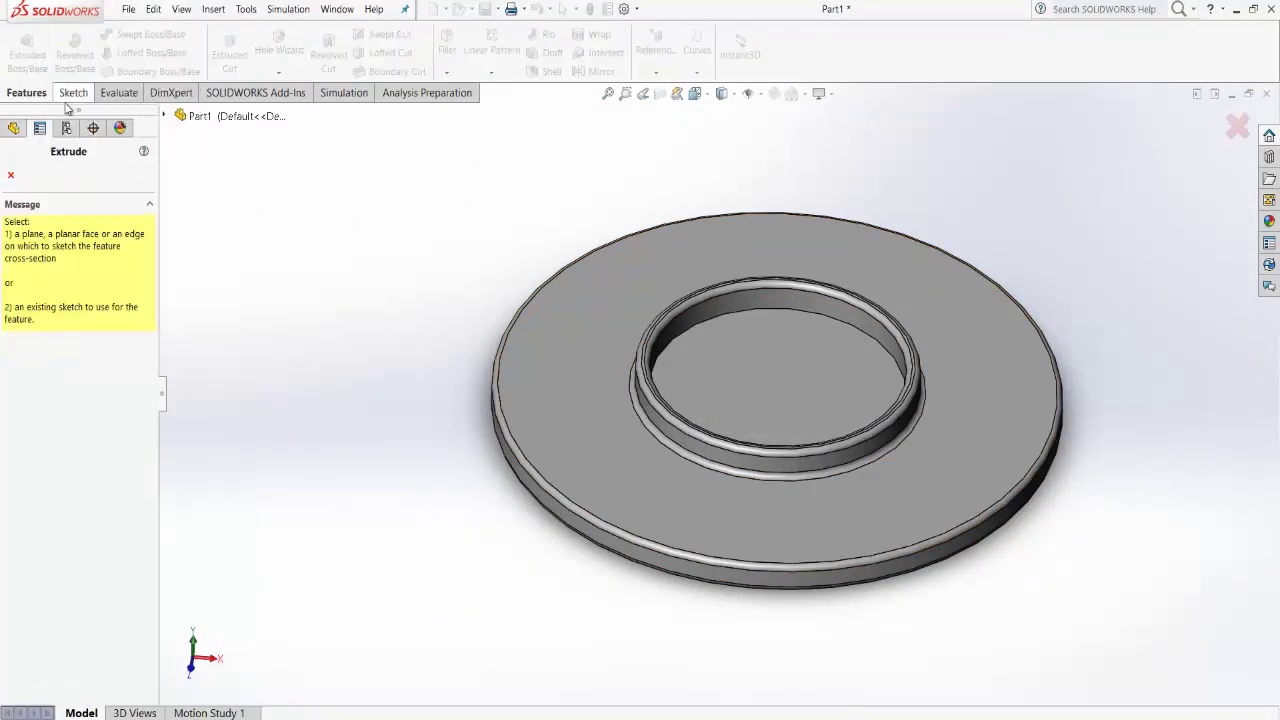
click(71, 94)
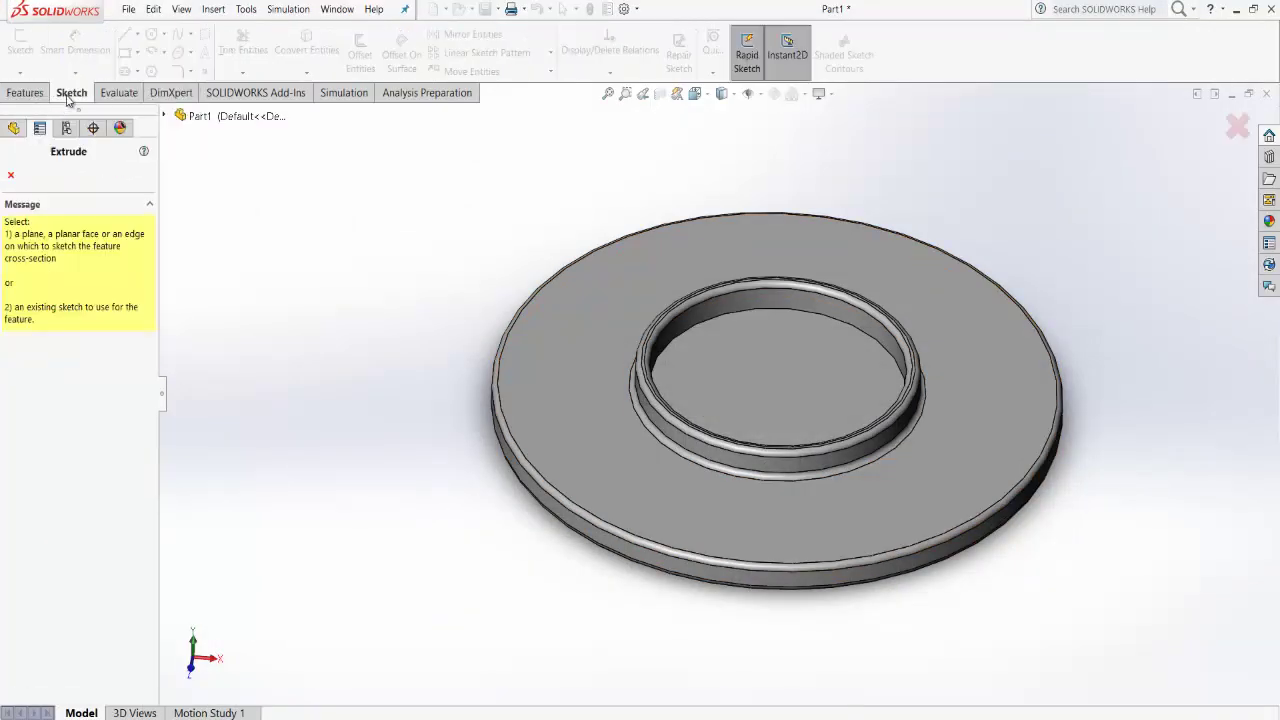
click(11, 175)
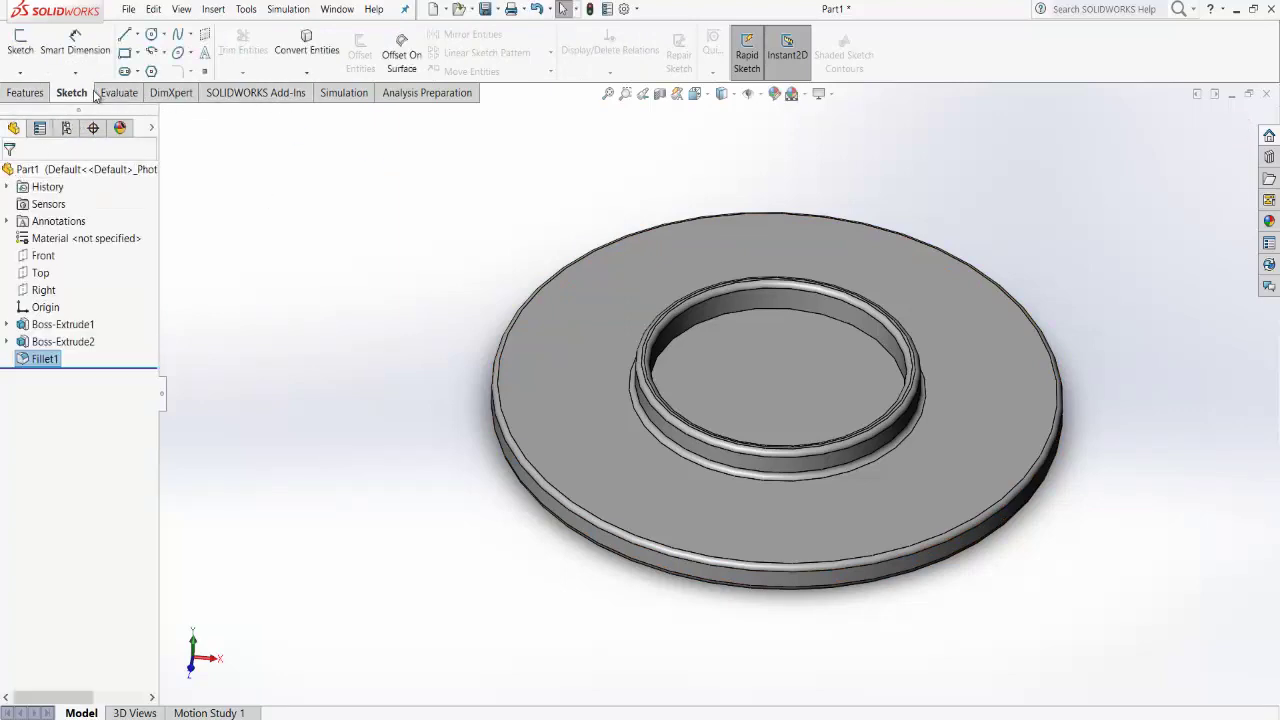
click(45, 94)
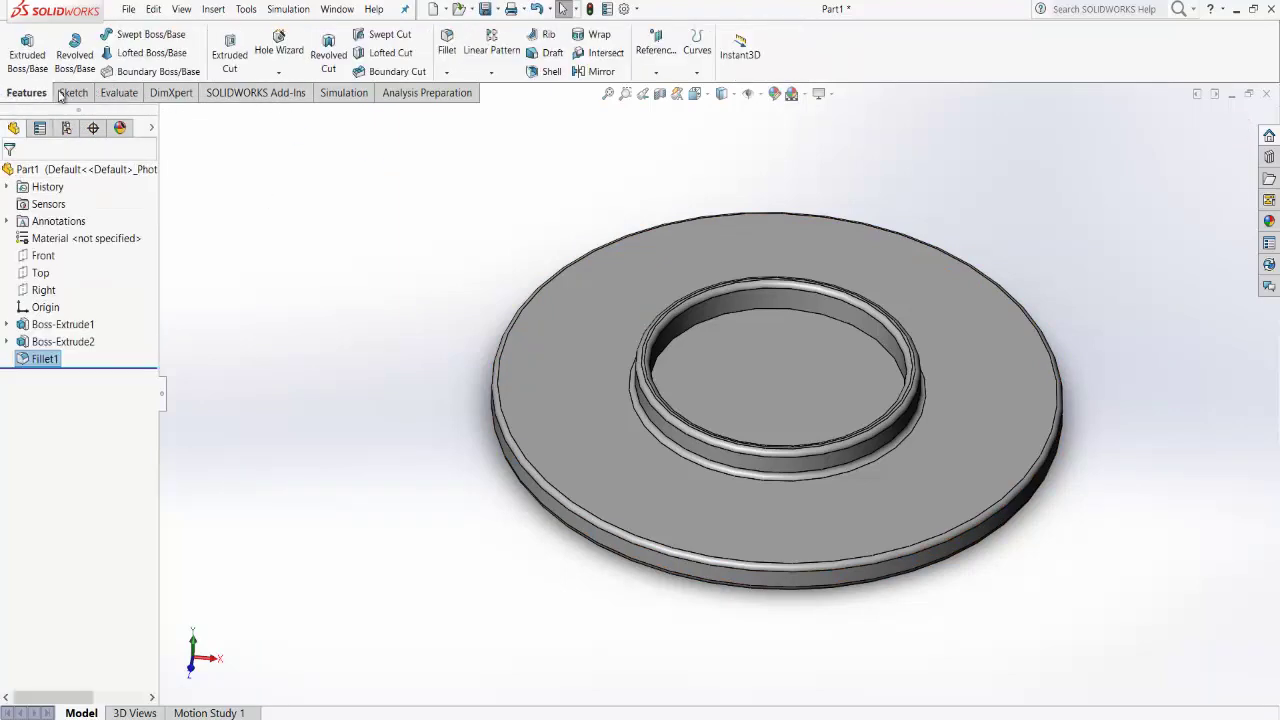
Start an Extruded Cut on the disc's upper face inside the ring, and sketch a 15 mm radius circle centred on the origin.
click(241, 56)
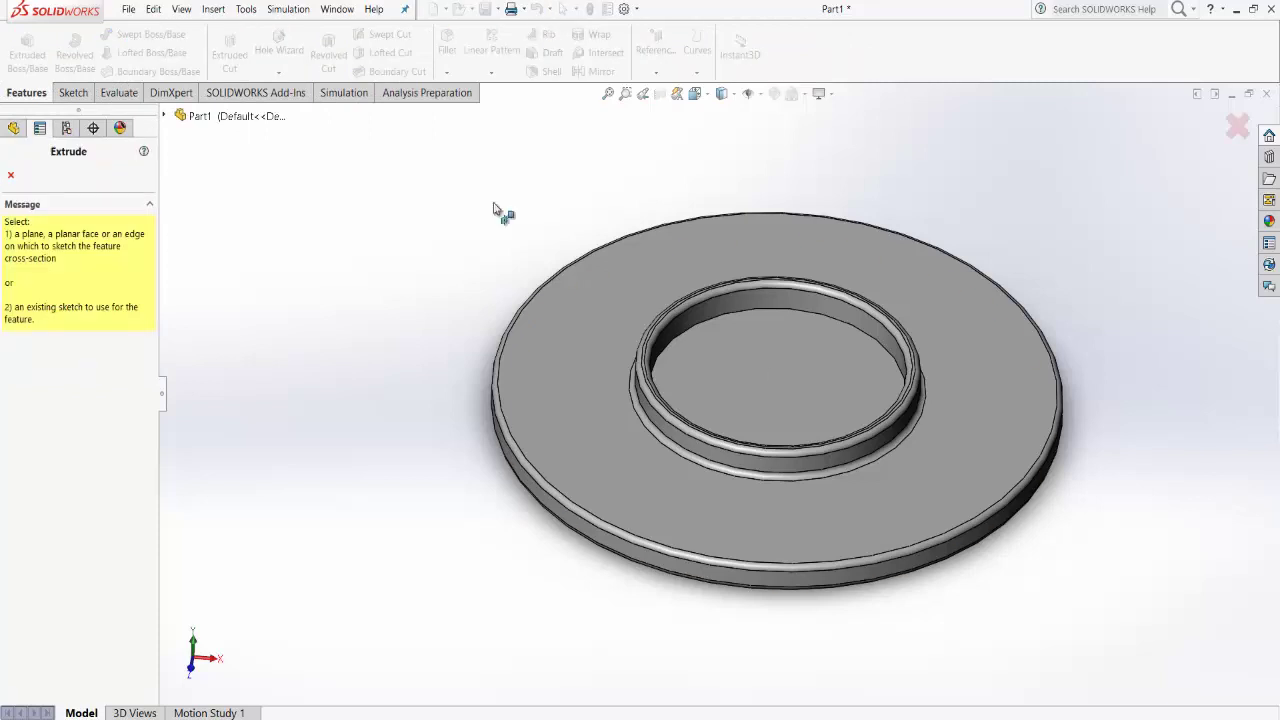
click(782, 379)
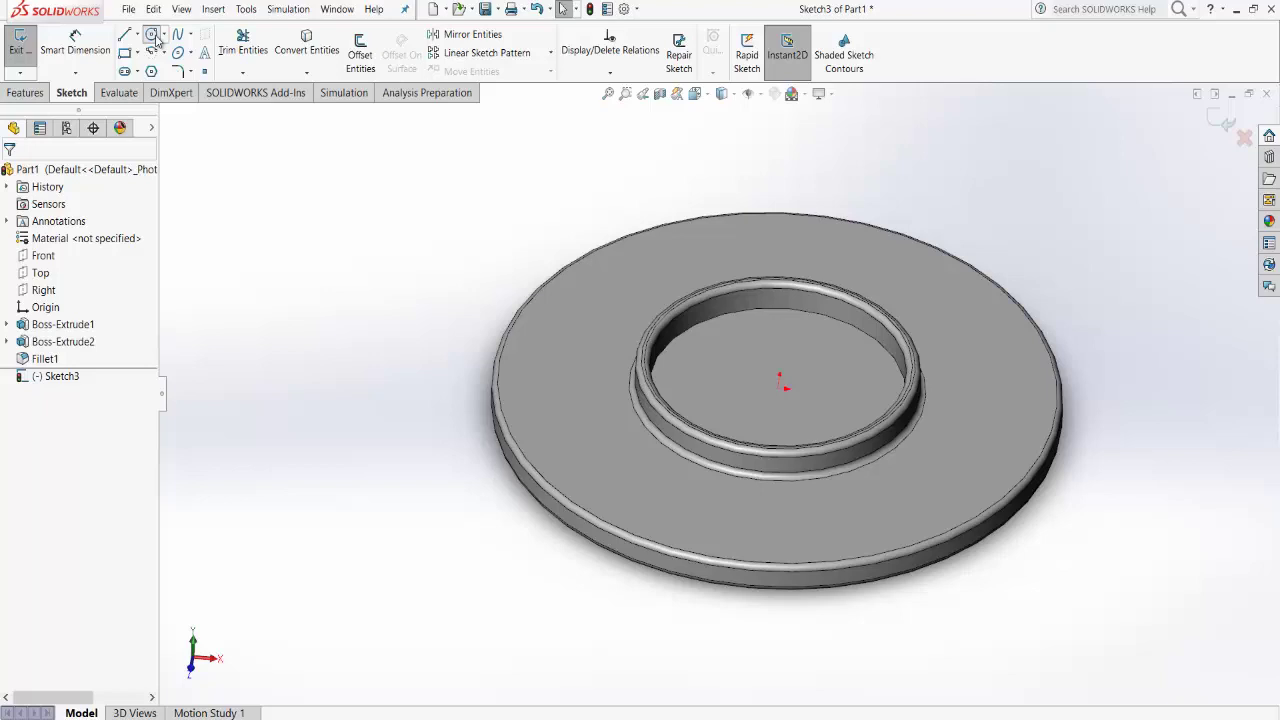
click(152, 35)
click(781, 388)
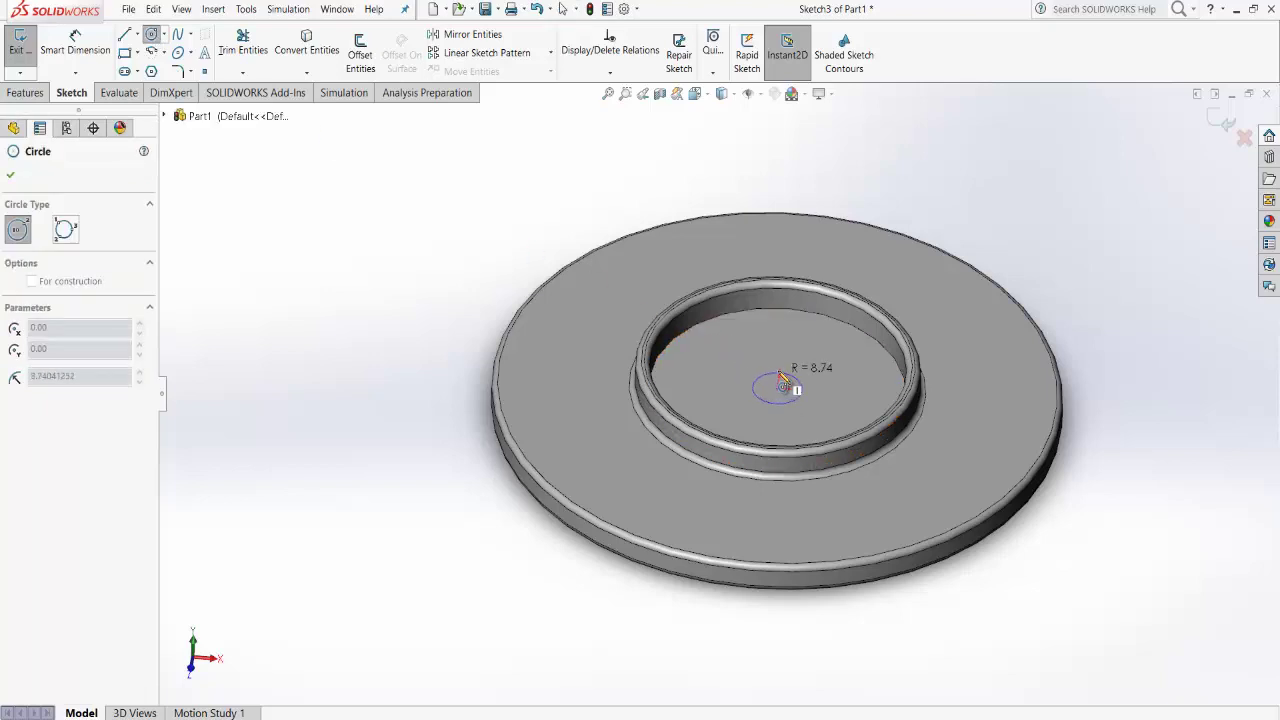
click(783, 372)
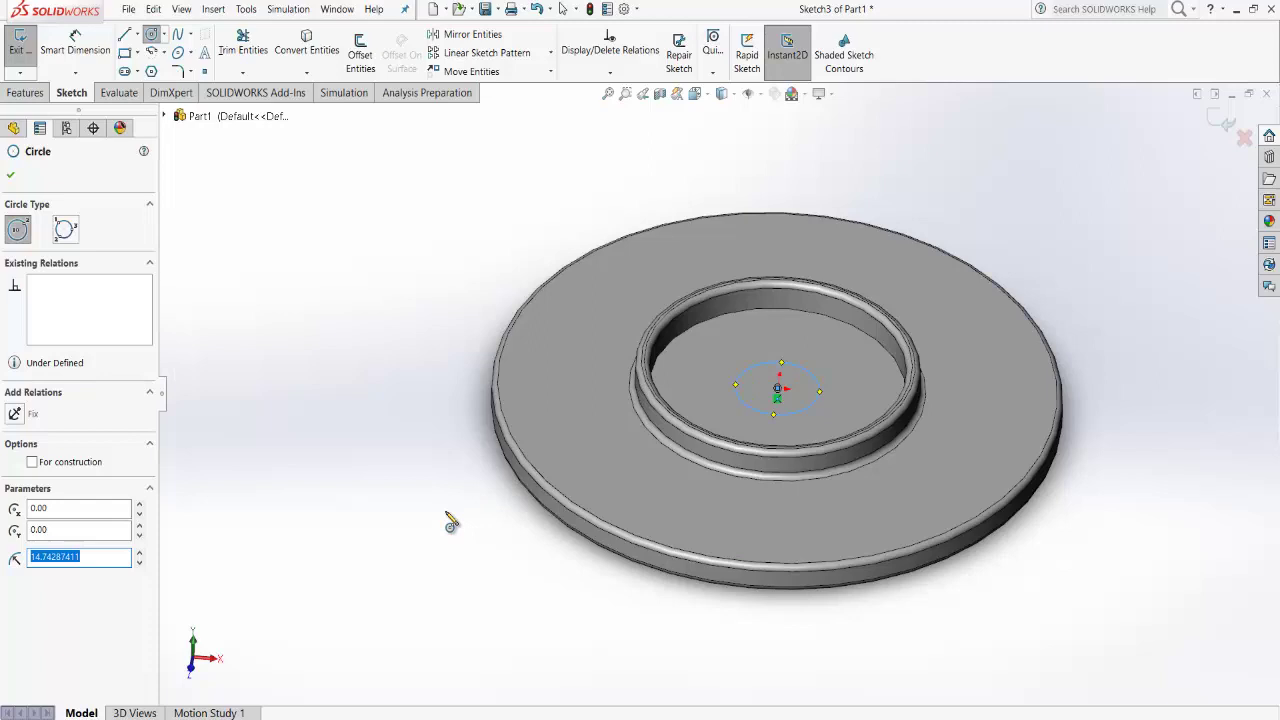
text(15.00)
click(9, 178)
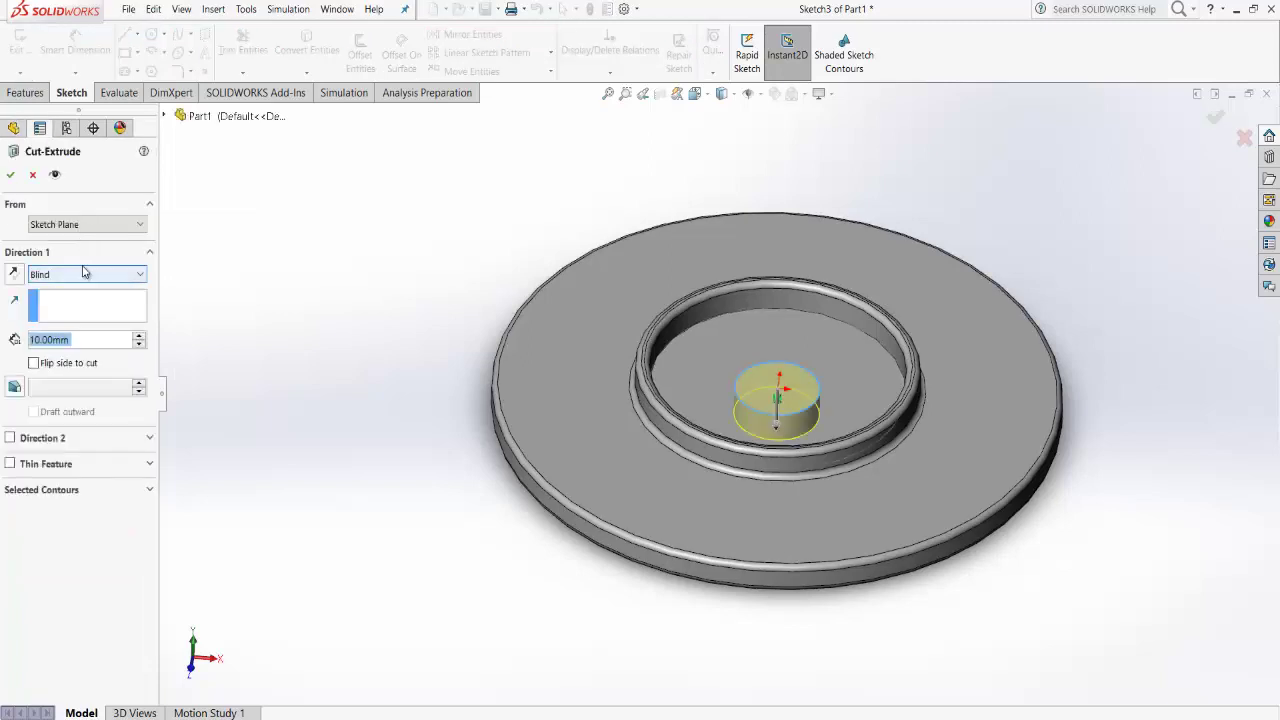
Cut the 15 mm radius circle Through All to make the disc's central hole.
click(92, 272)
click(88, 310)
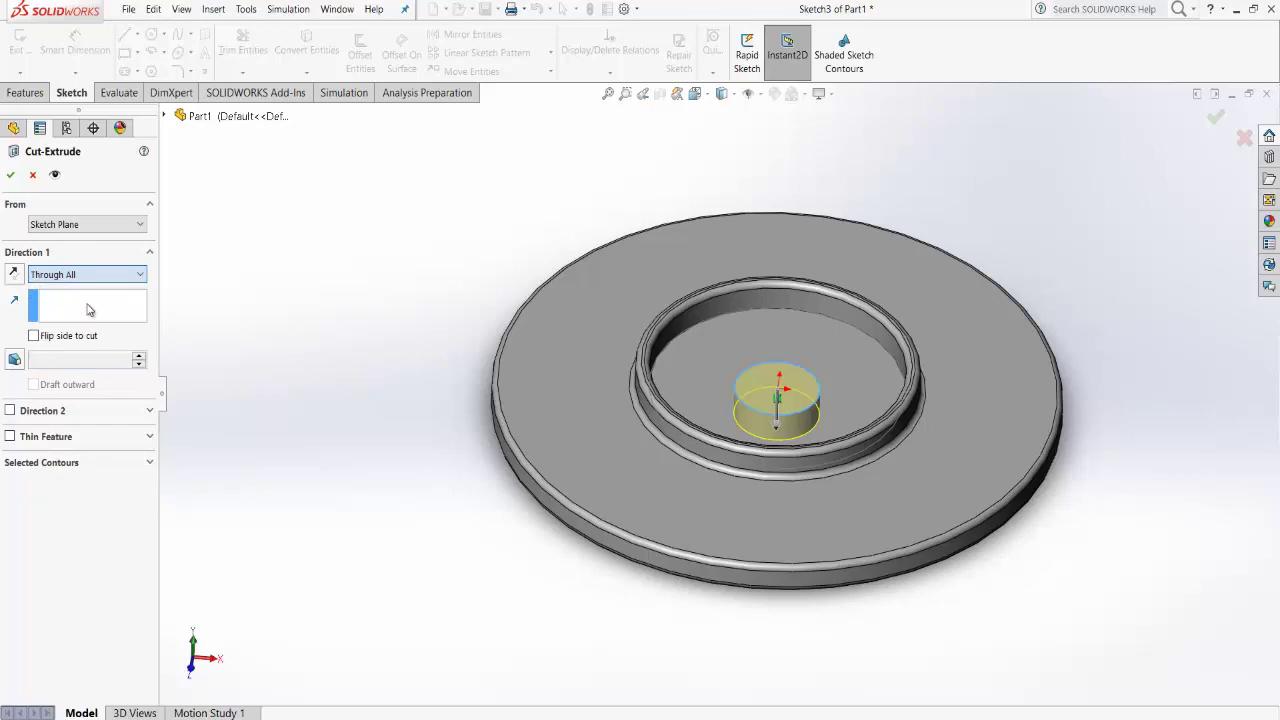
click(8, 176)
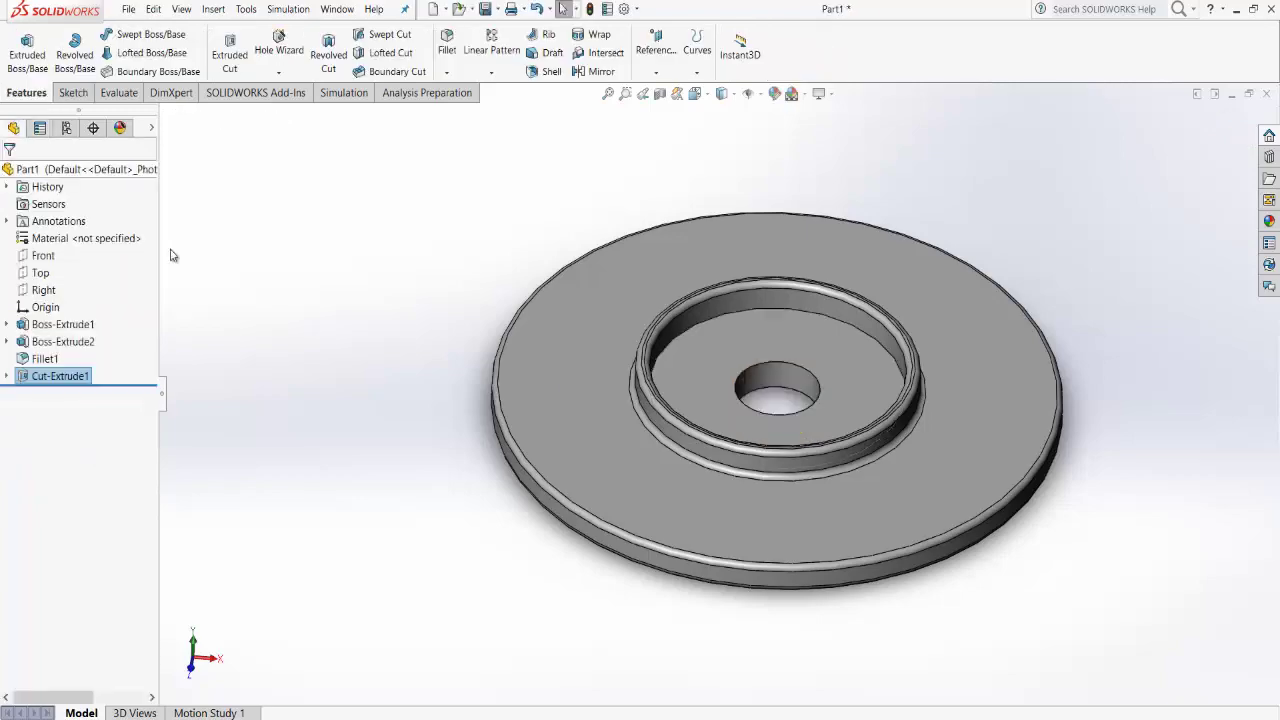
Check the pressure plate picture in ME9 CAD 1 Assignment.pdf in Adobe Acrobat Reader, and minimise the reference windows to return to SOLIDWORKS.
middle_drag(1062, 288, 957, 400)
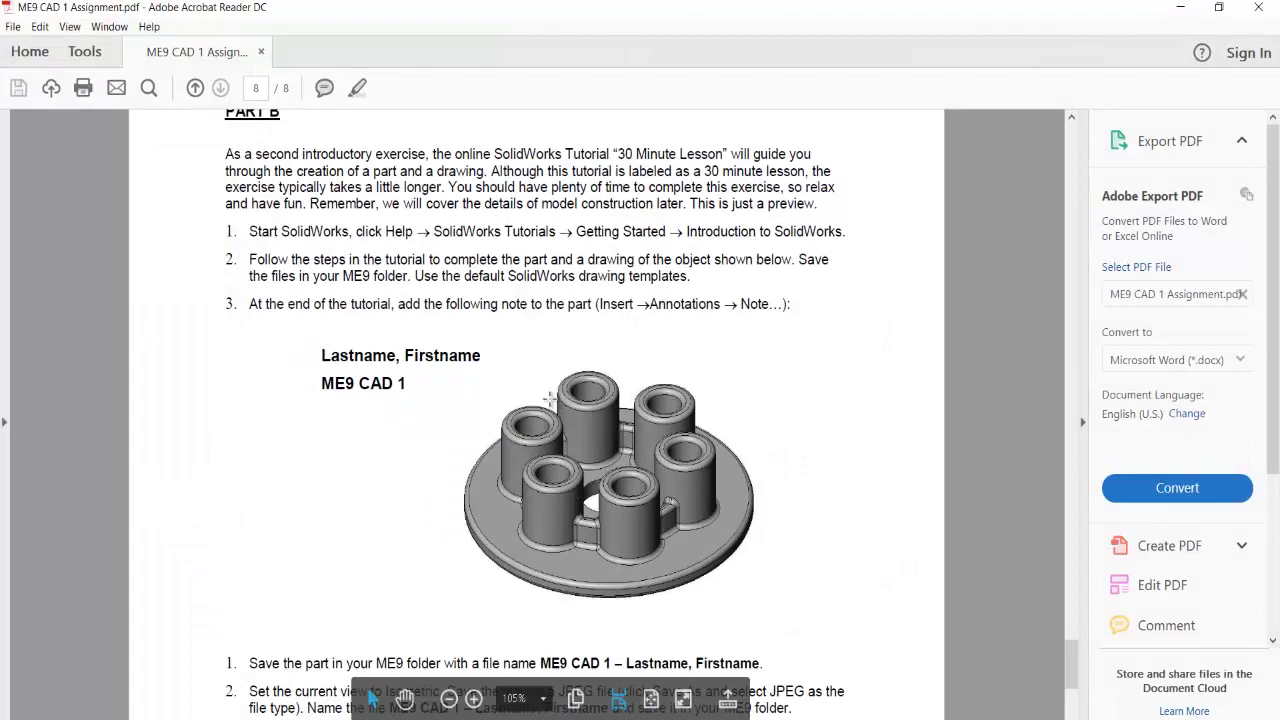
click(1177, 6)
click(1184, 11)
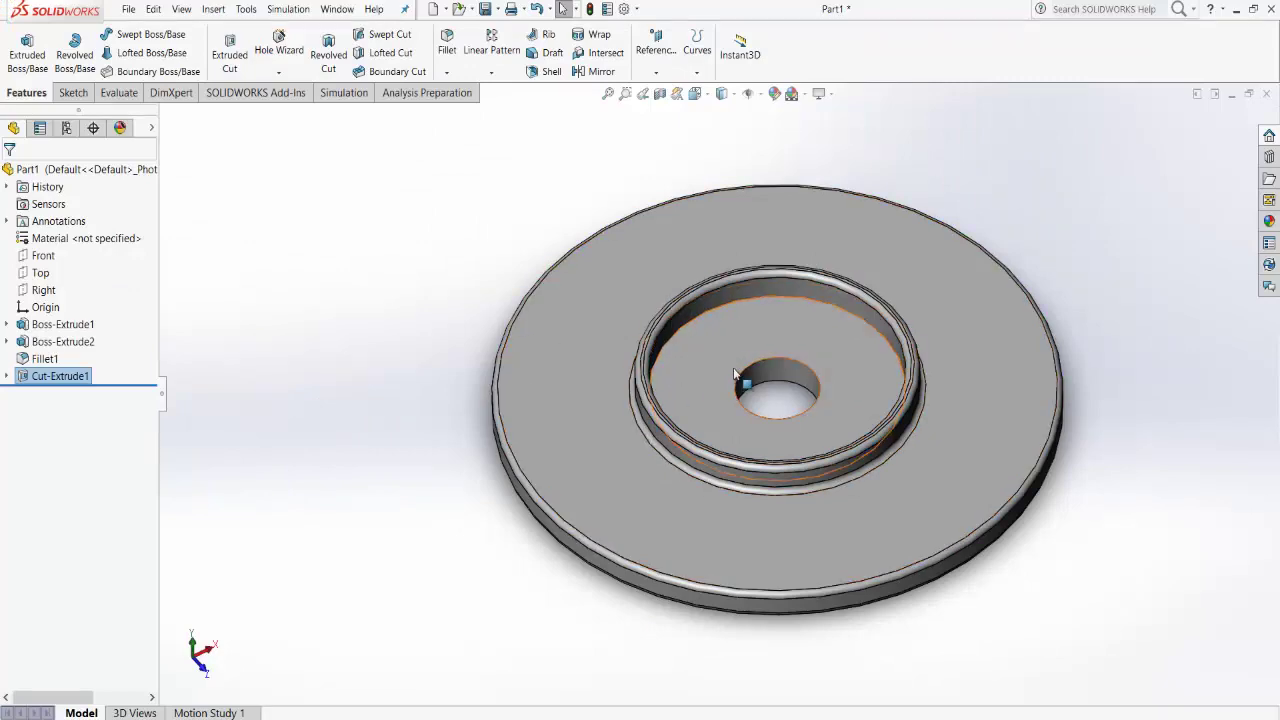
Show the pressure plate from the top and fit the whole model in view.
click(202, 668)
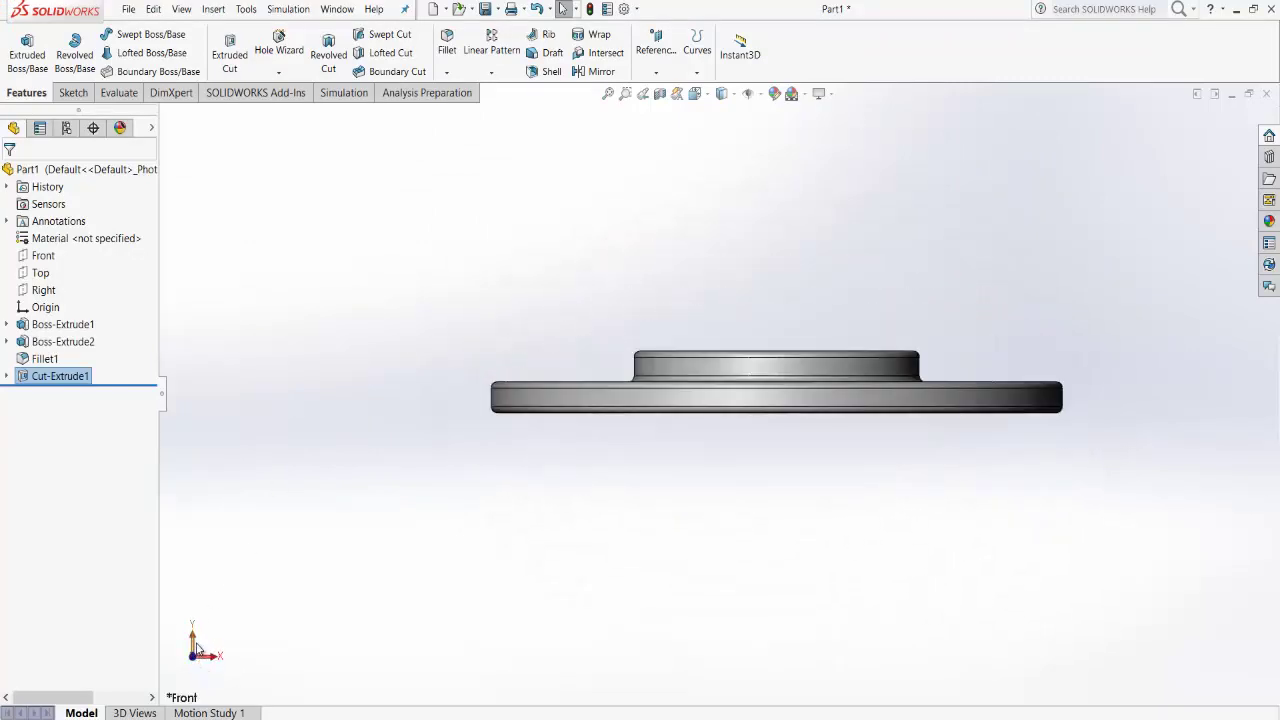
click(193, 645)
click(607, 93)
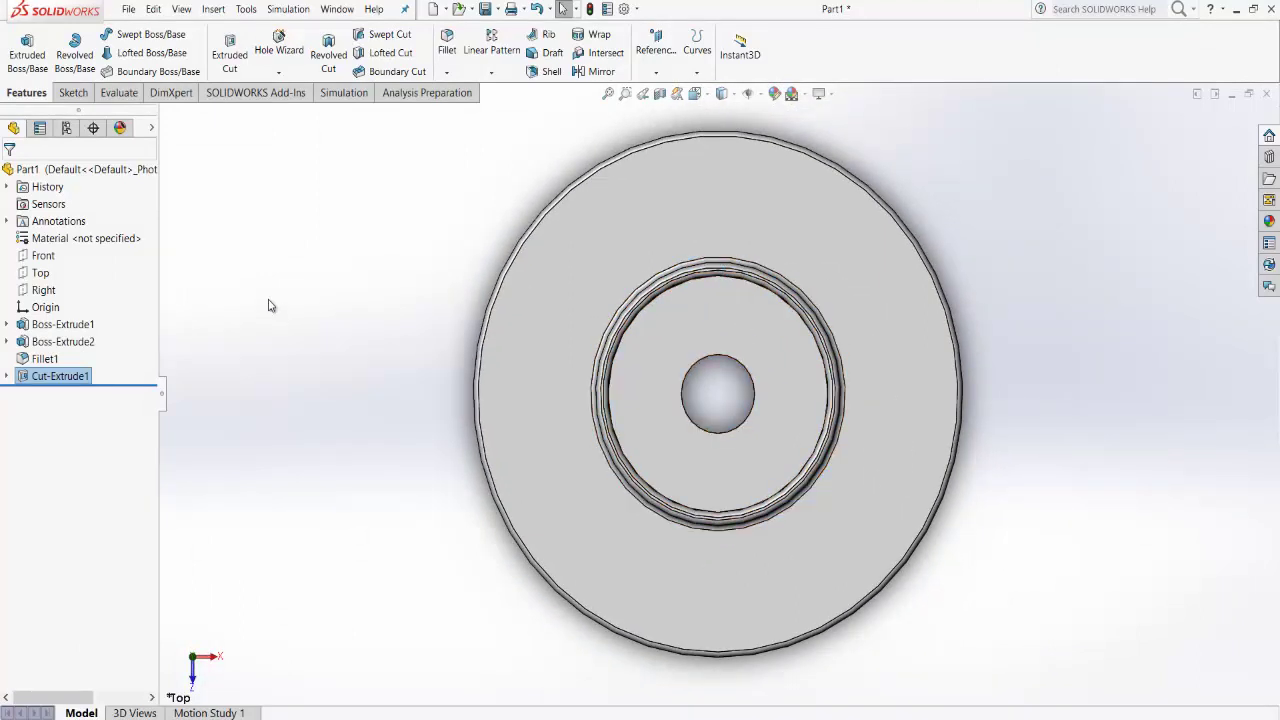
click(73, 92)
click(136, 35)
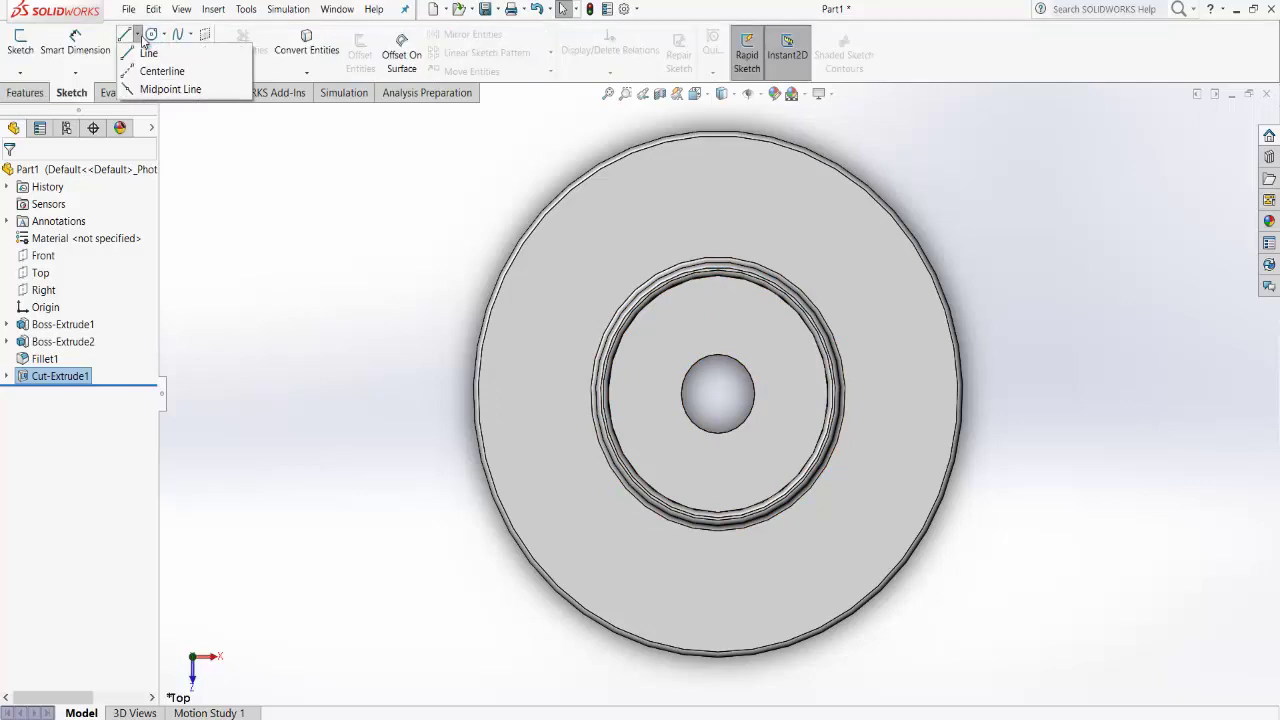
click(166, 89)
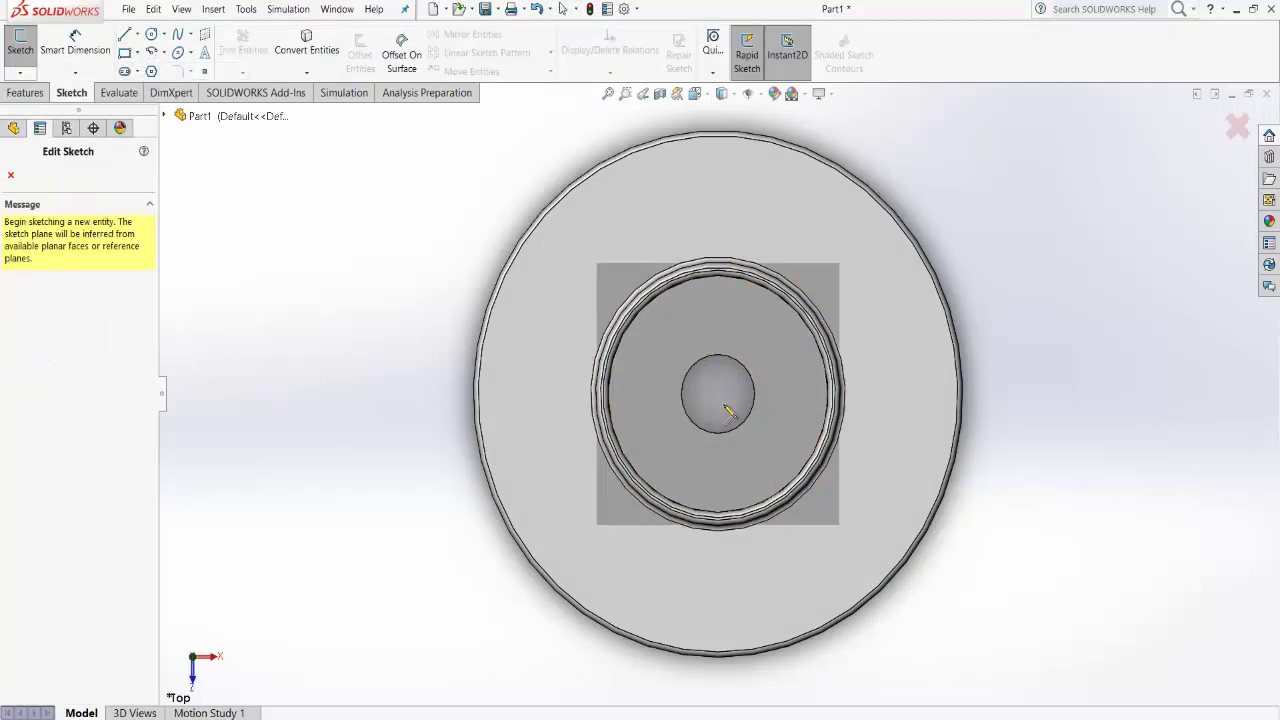
scroll(722, 398, down, 5)
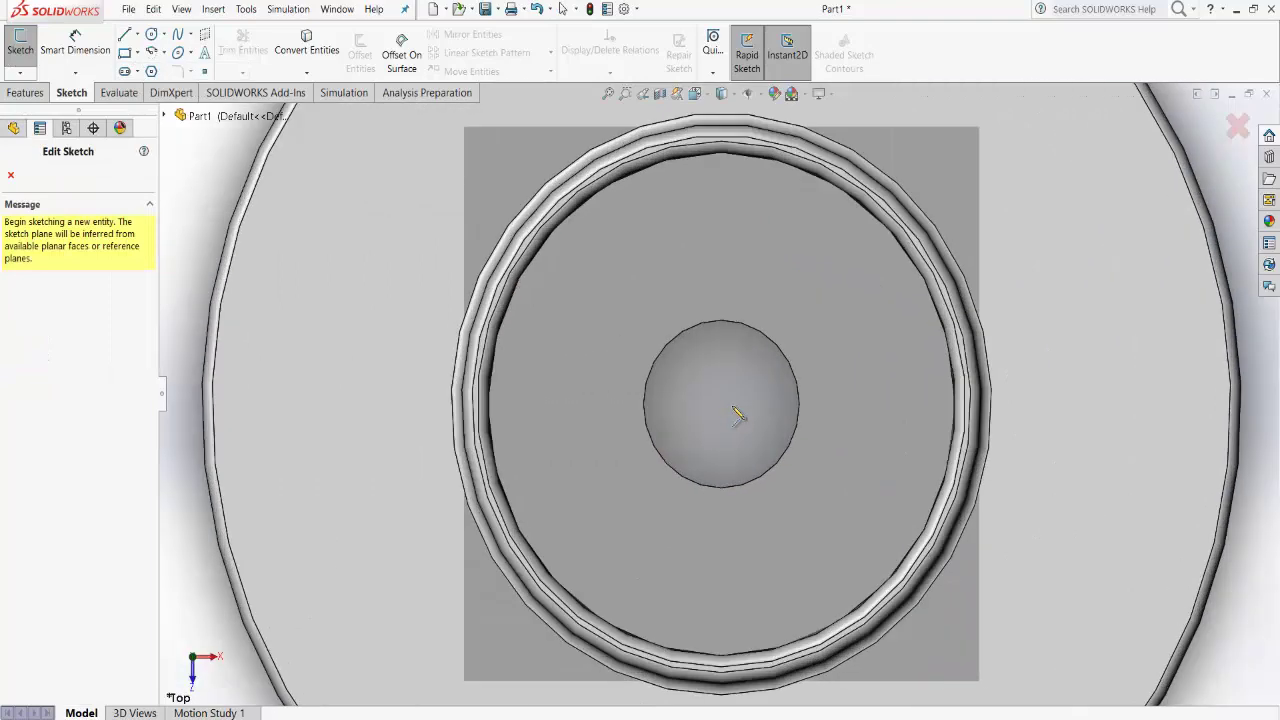
scroll(716, 392, up, 4)
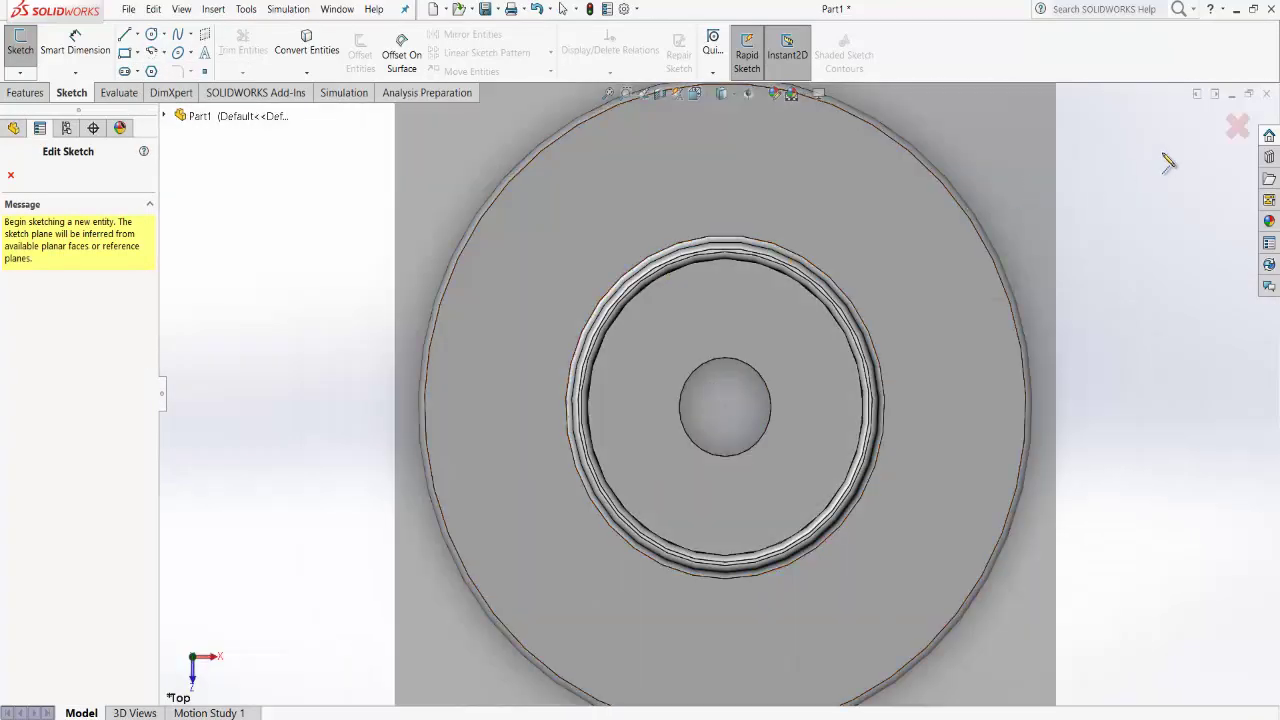
click(1238, 126)
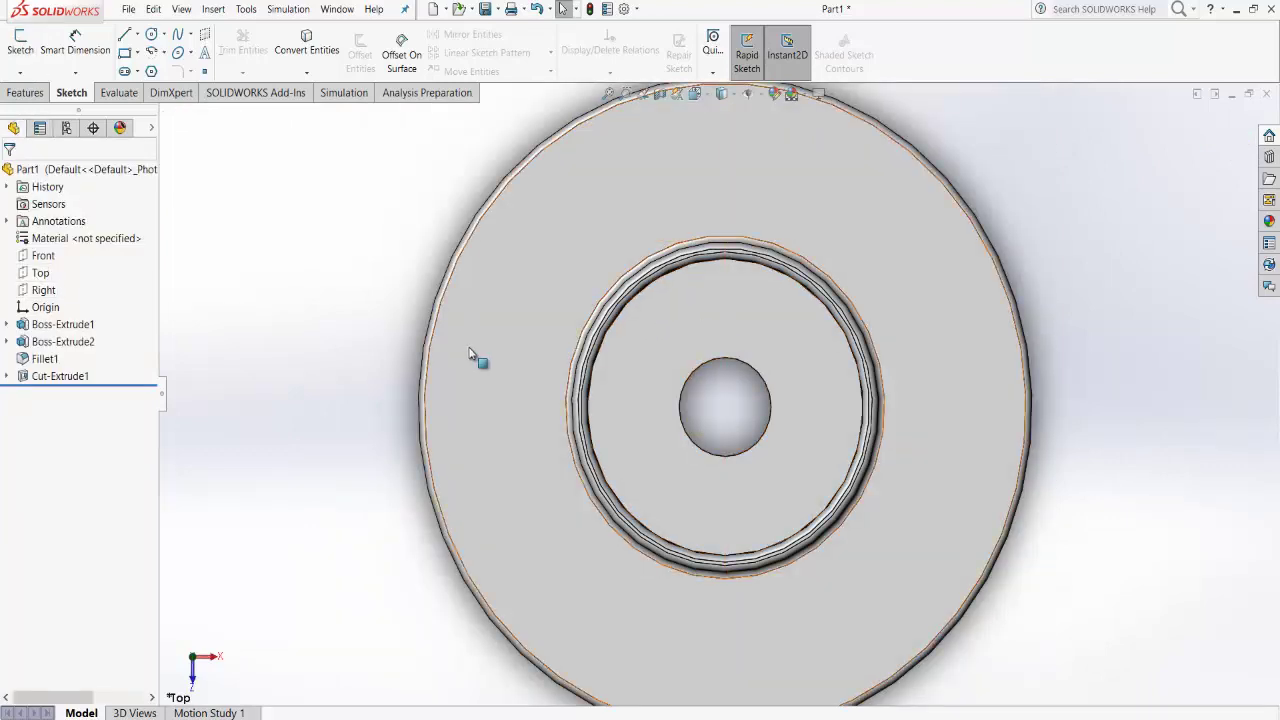
click(708, 361)
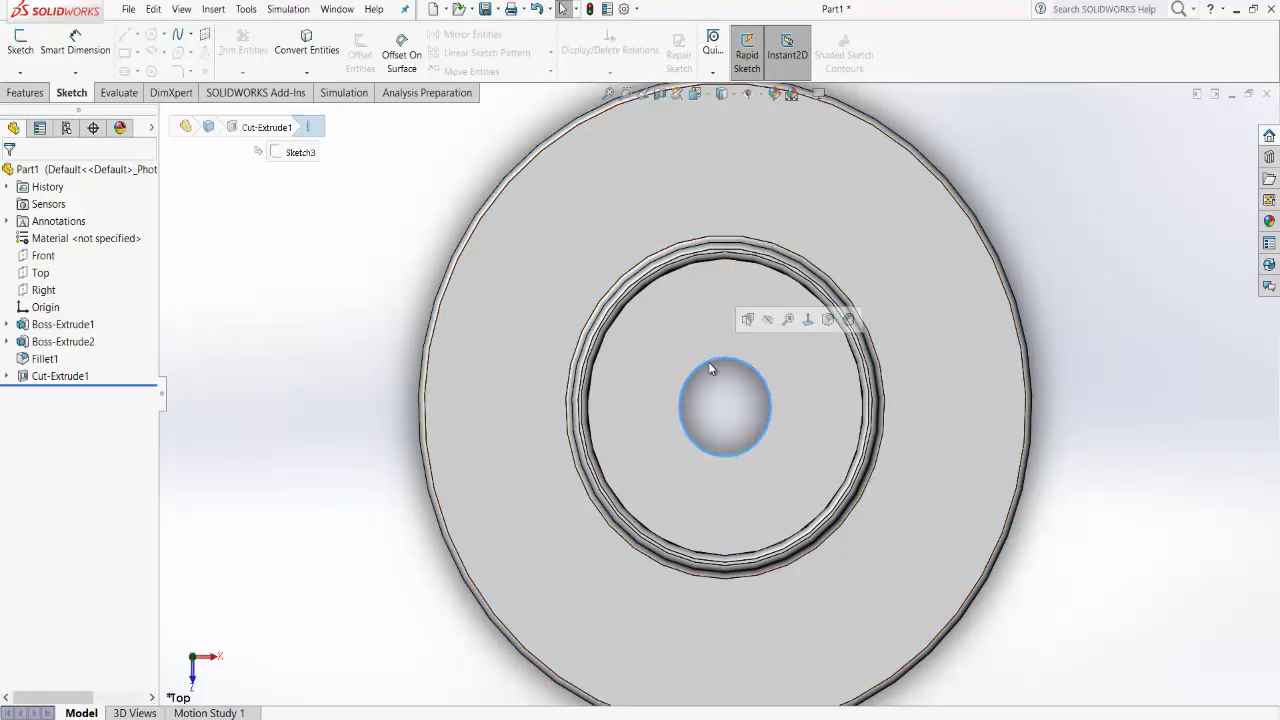
click(310, 170)
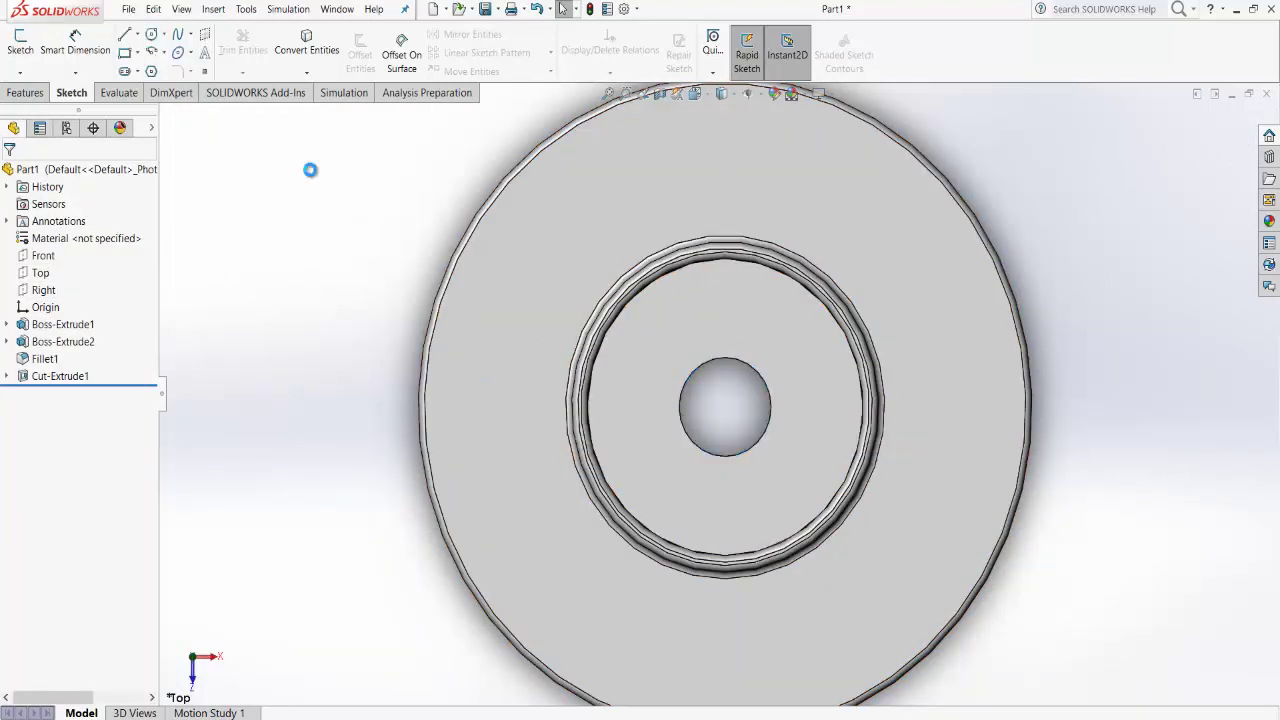
Open a new sketch on the disc's upper face with the Centerline tool and discard the stray line.
click(137, 35)
click(160, 68)
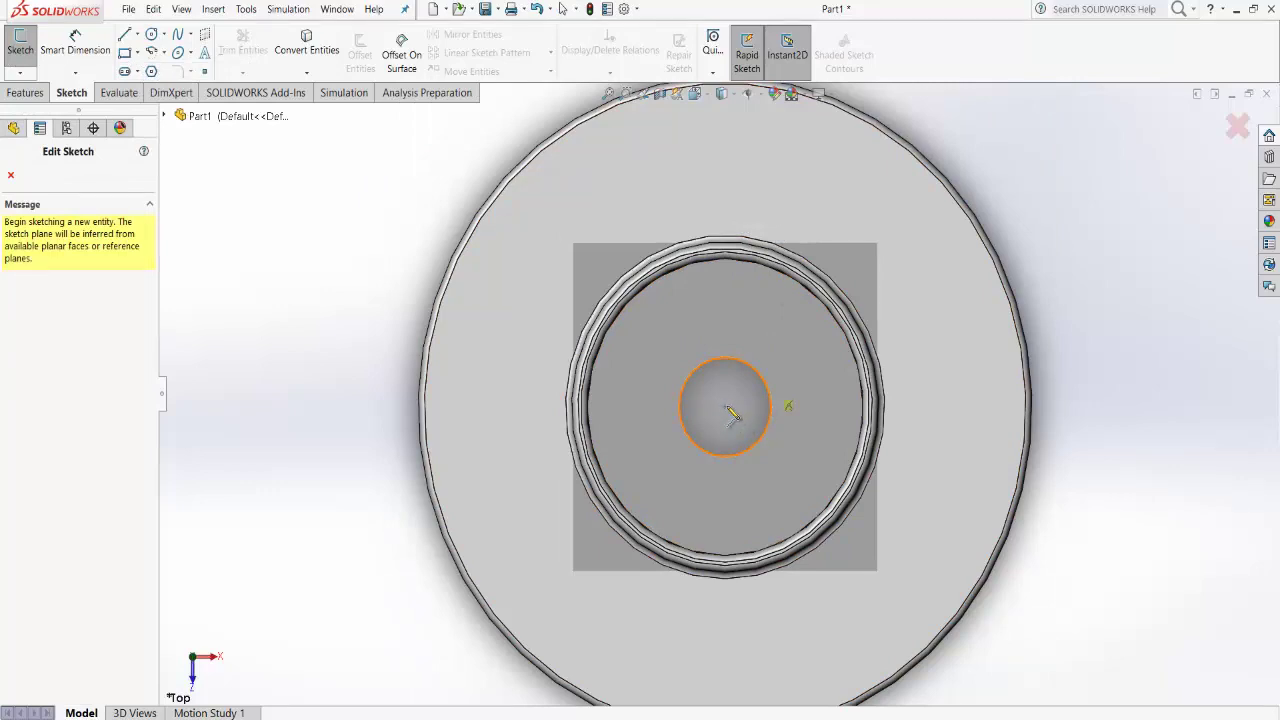
scroll(728, 412, down, 2)
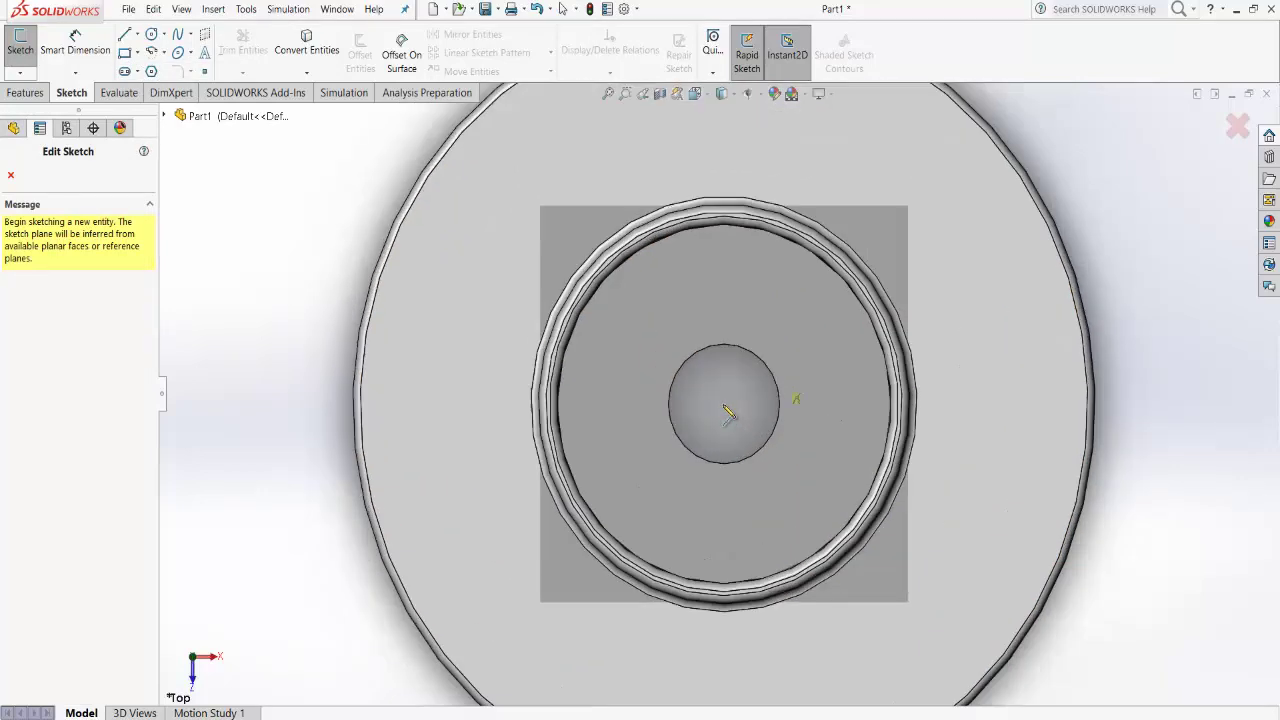
scroll(726, 415, up, 2)
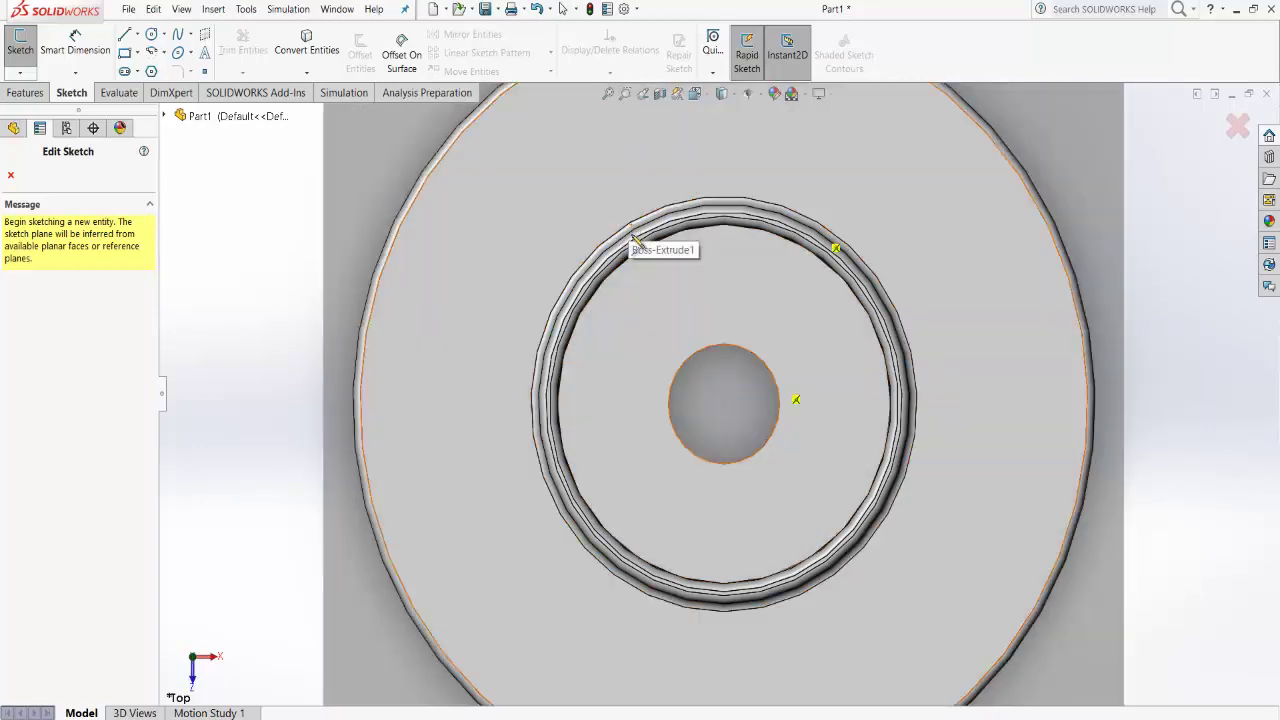
scroll(837, 251, down, 3)
scroll(893, 226, up, 4)
click(772, 226)
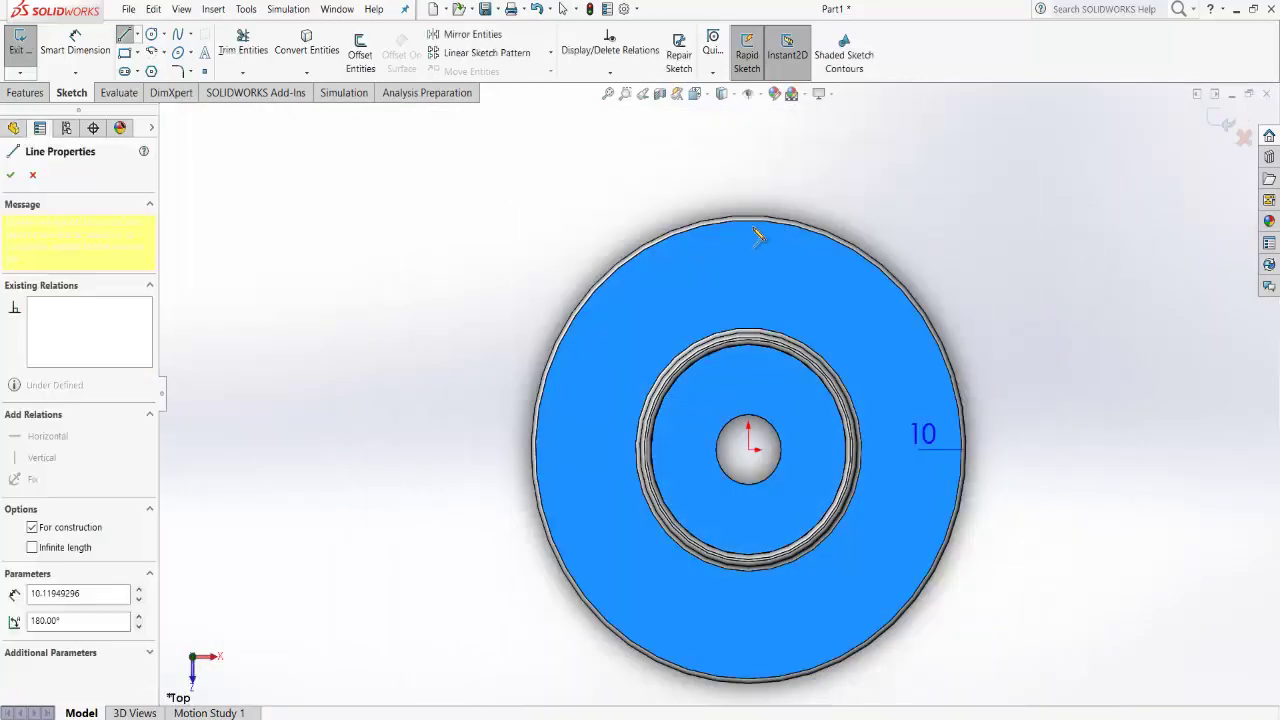
right_click(733, 182)
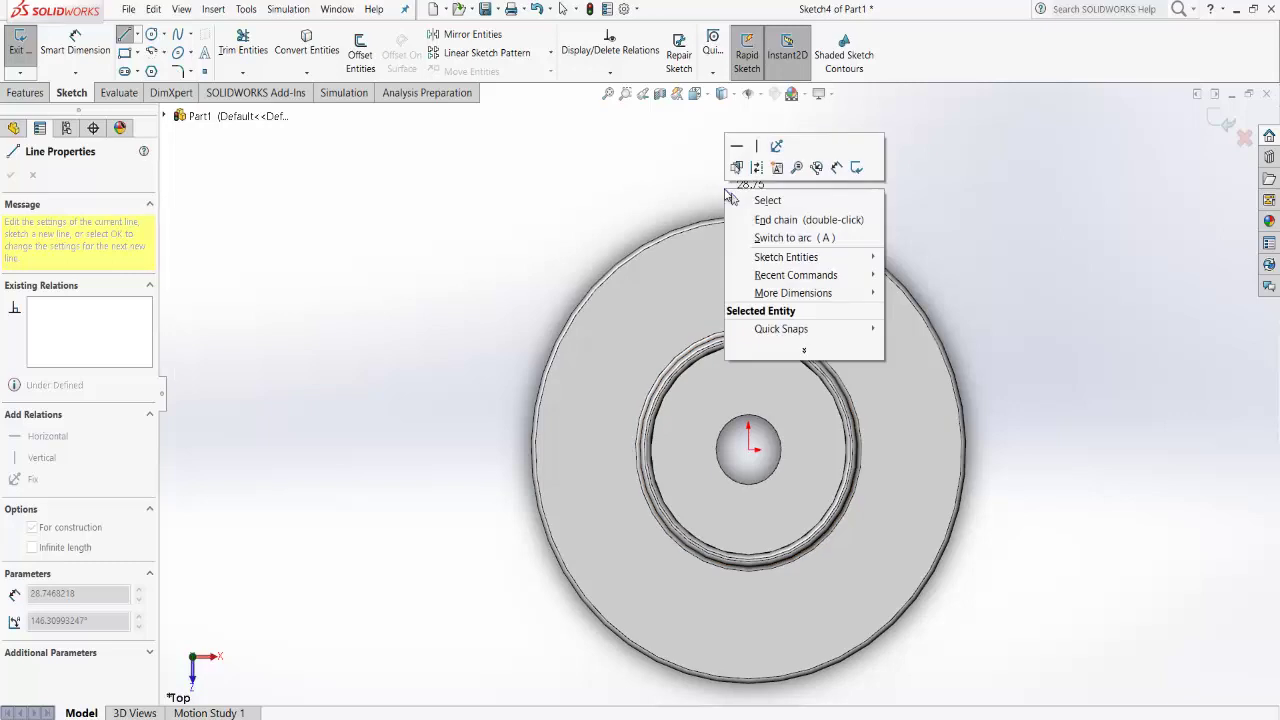
click(756, 212)
key(Escape)
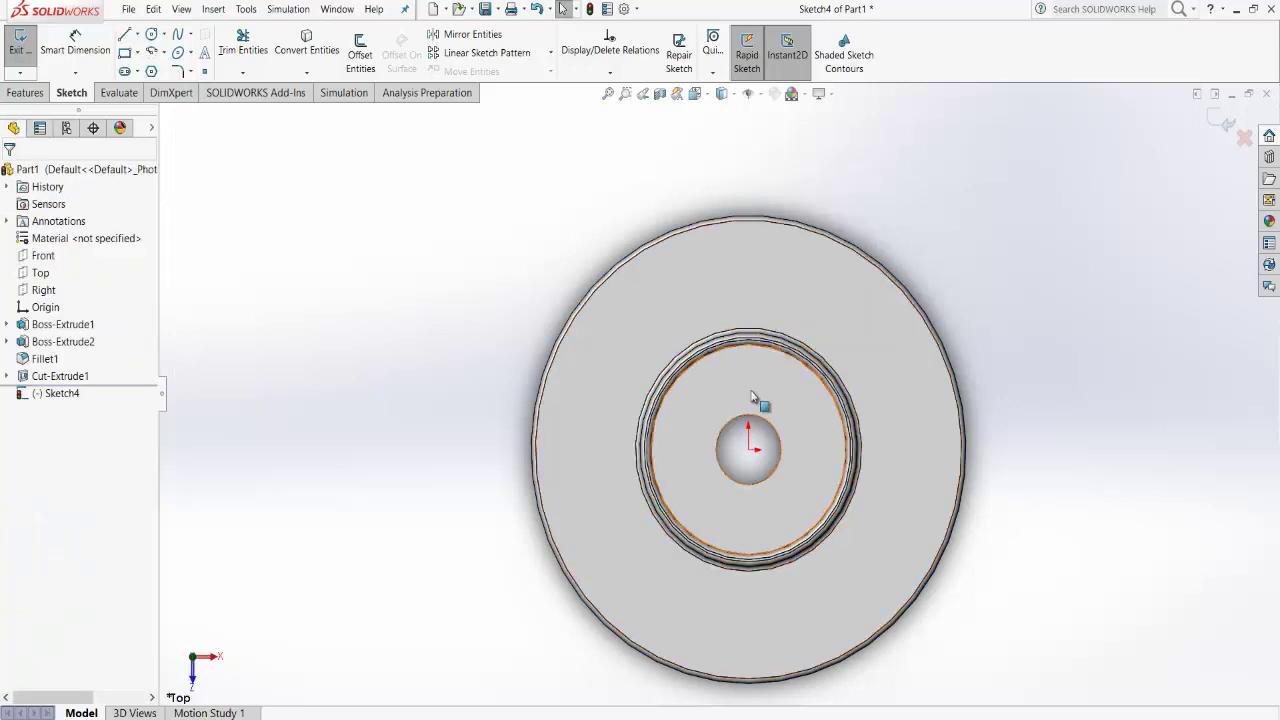
Sketch a vertical 50 mm centerline from the origin up to the raised ring's circular edge.
click(751, 452)
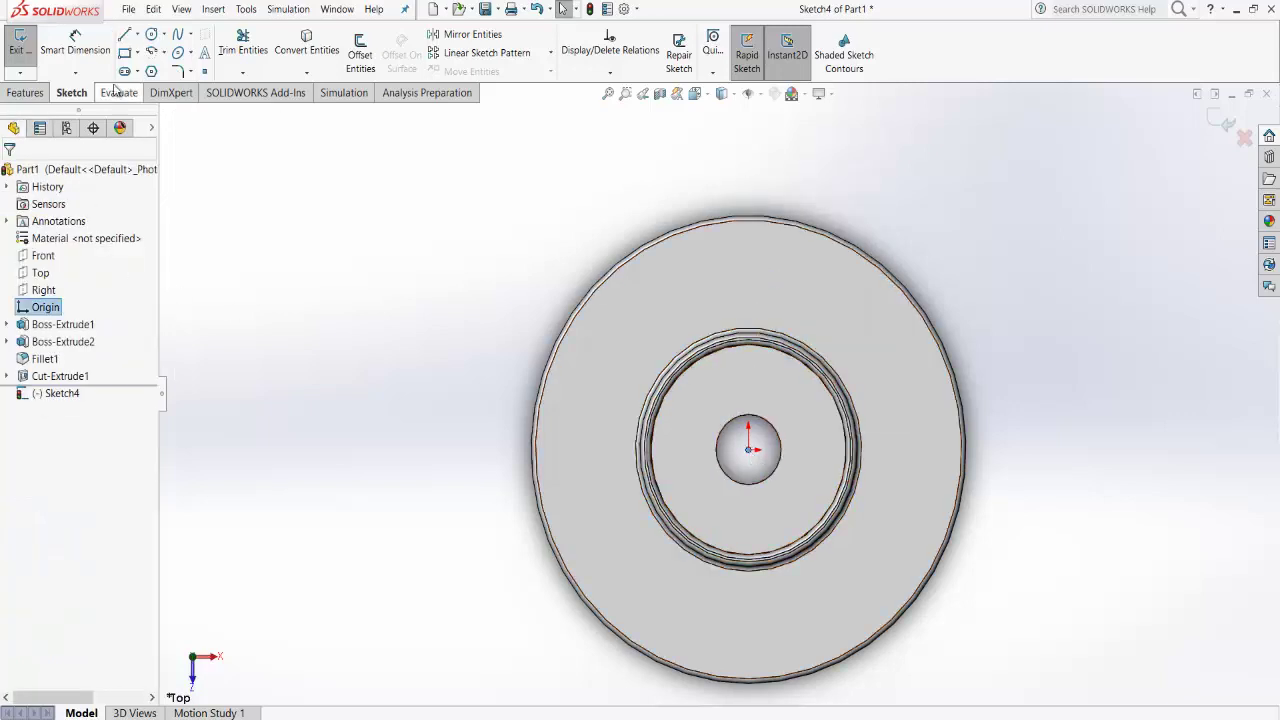
click(137, 36)
click(168, 69)
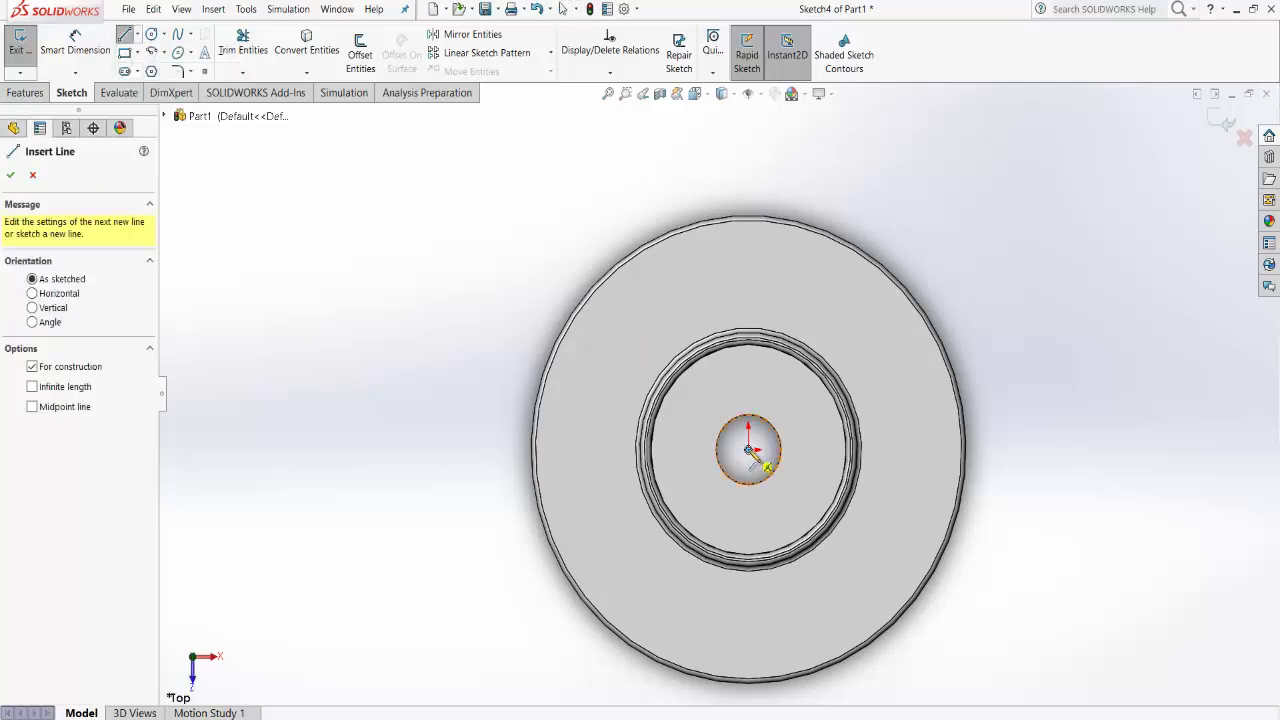
click(750, 451)
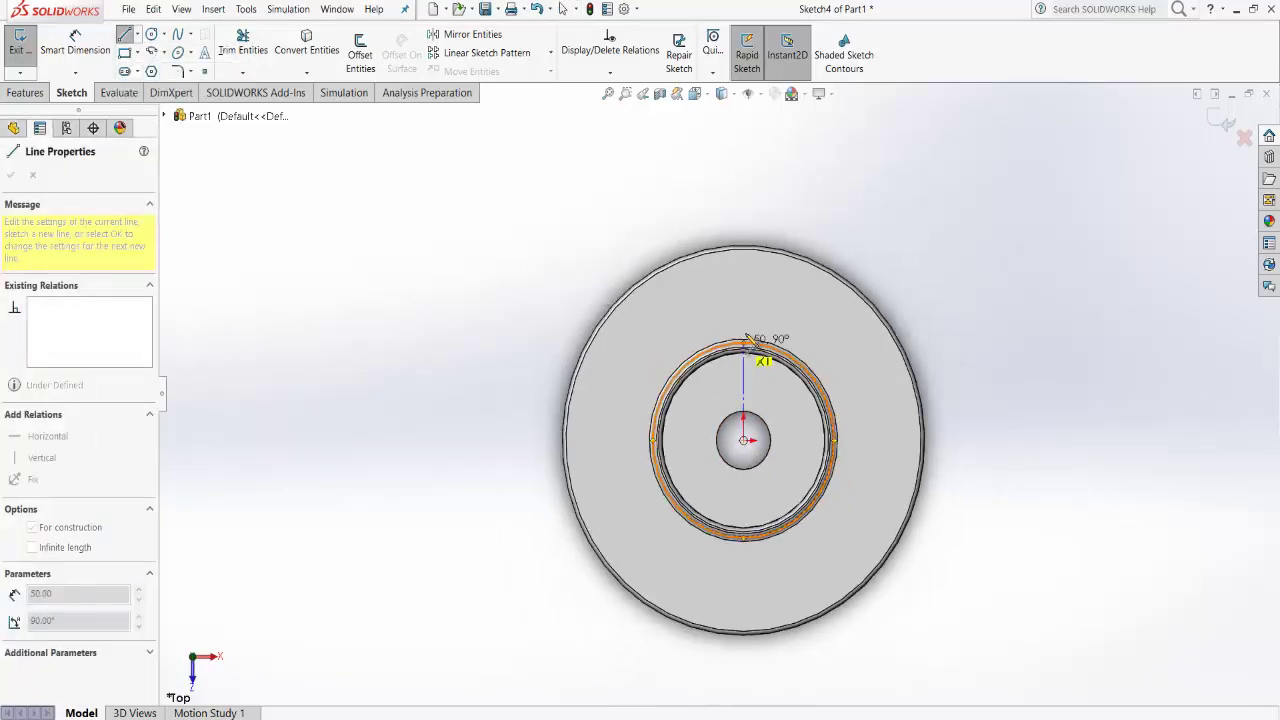
scroll(750, 338, down, 2)
scroll(727, 392, down, 2)
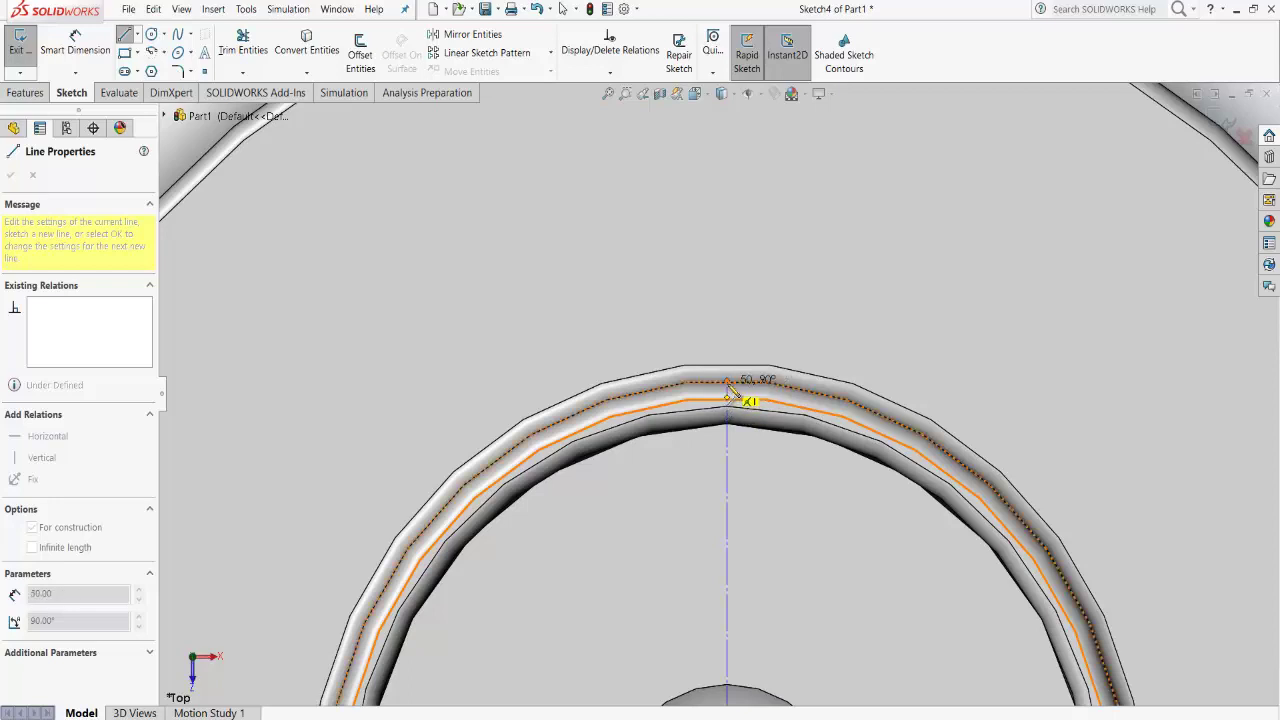
click(727, 383)
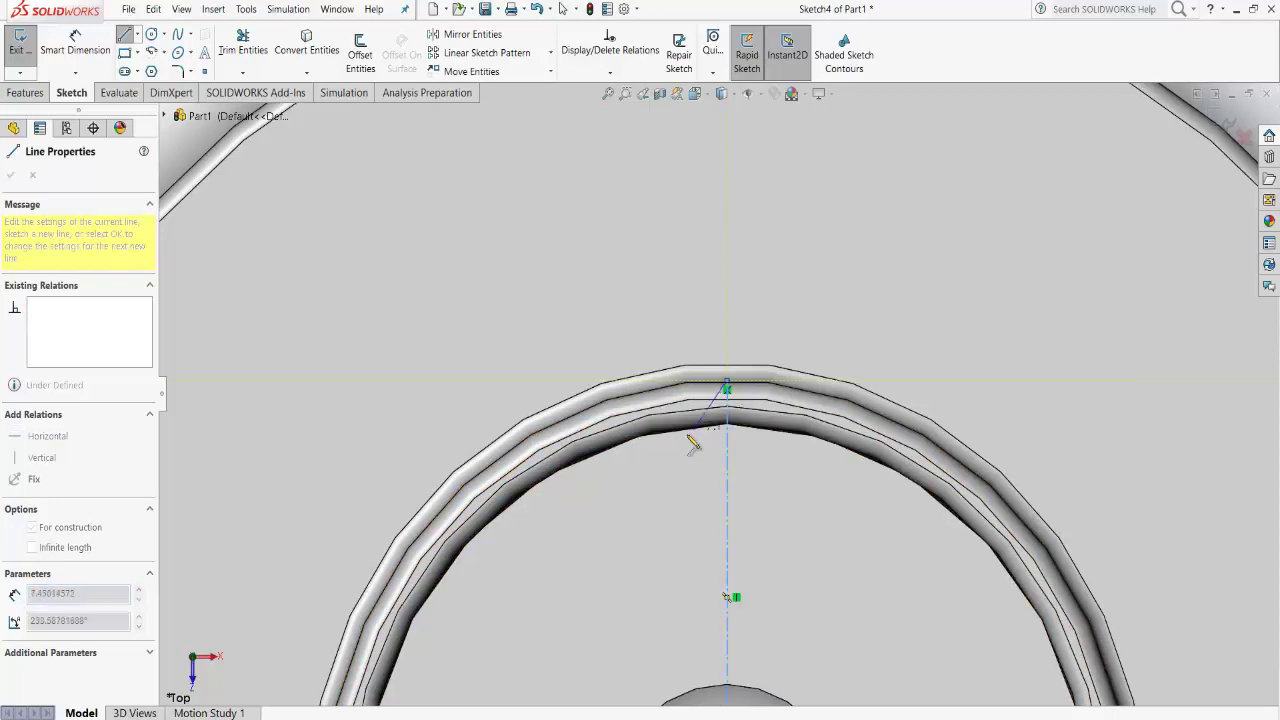
right_click(690, 343)
click(711, 356)
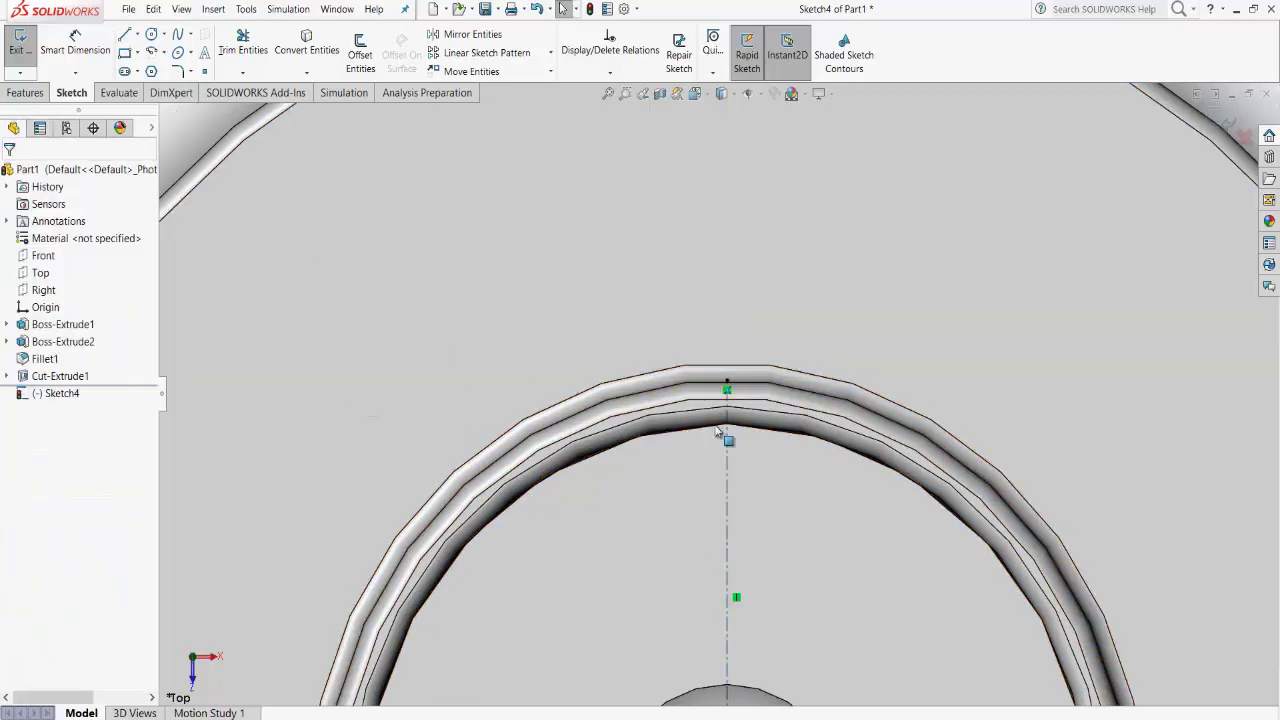
Sketch a circle with a 15 mm radius centred on the upper end of the centerline.
click(152, 35)
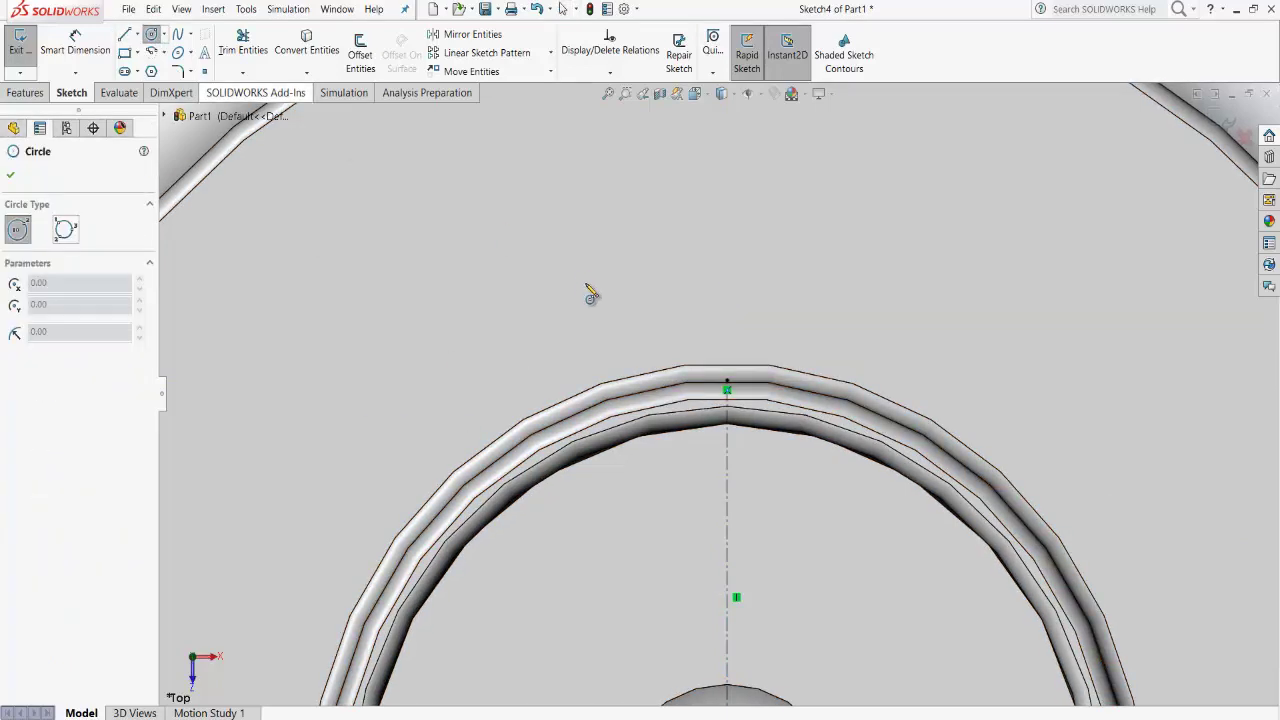
click(727, 386)
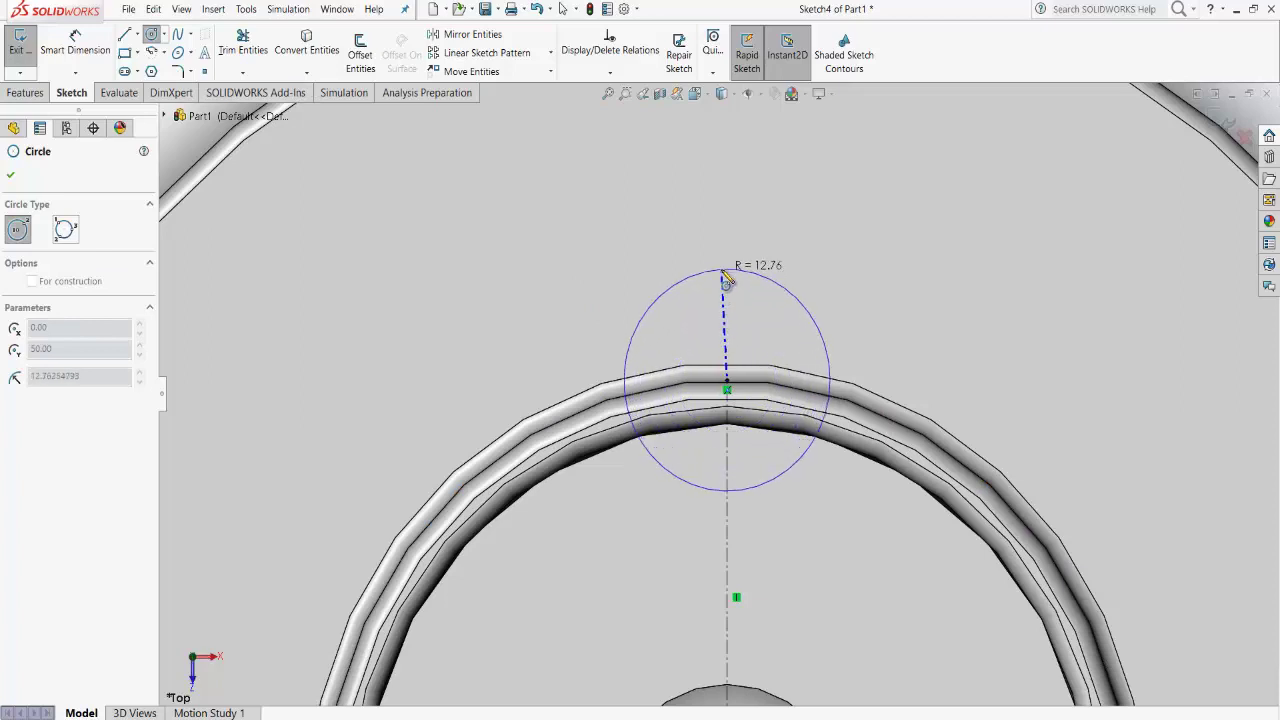
click(727, 280)
text(15)
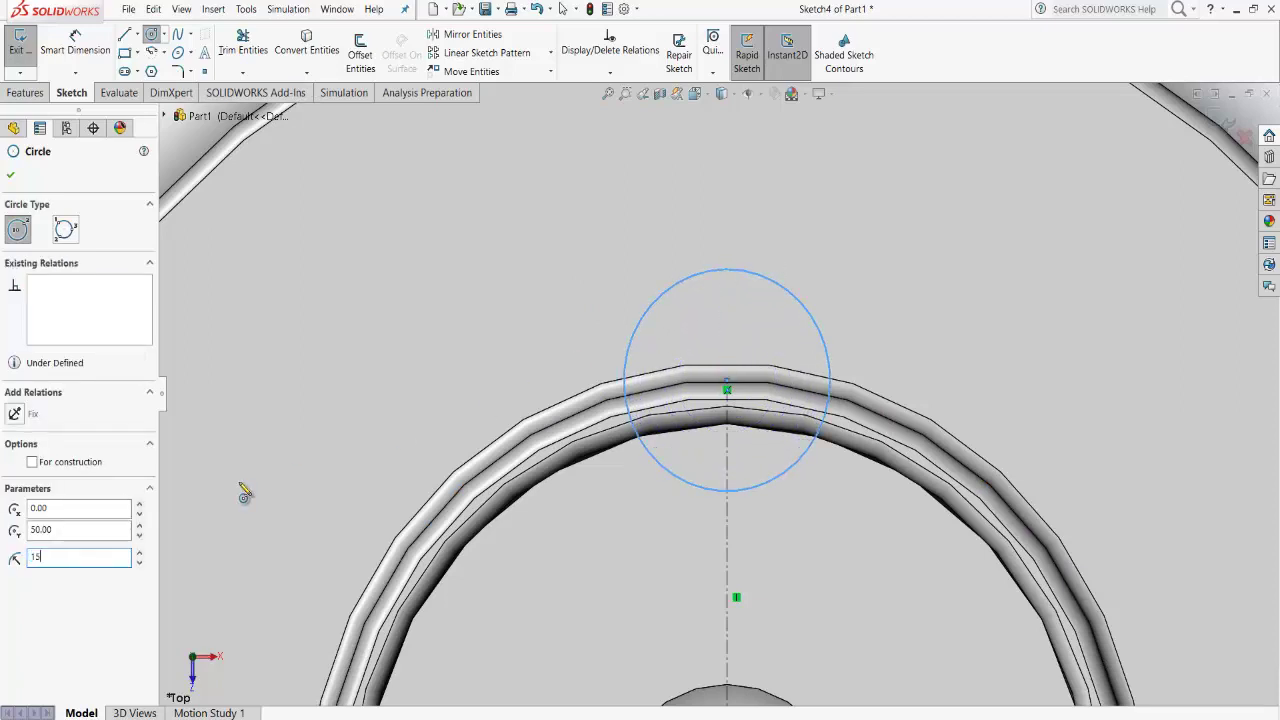
key(Return)
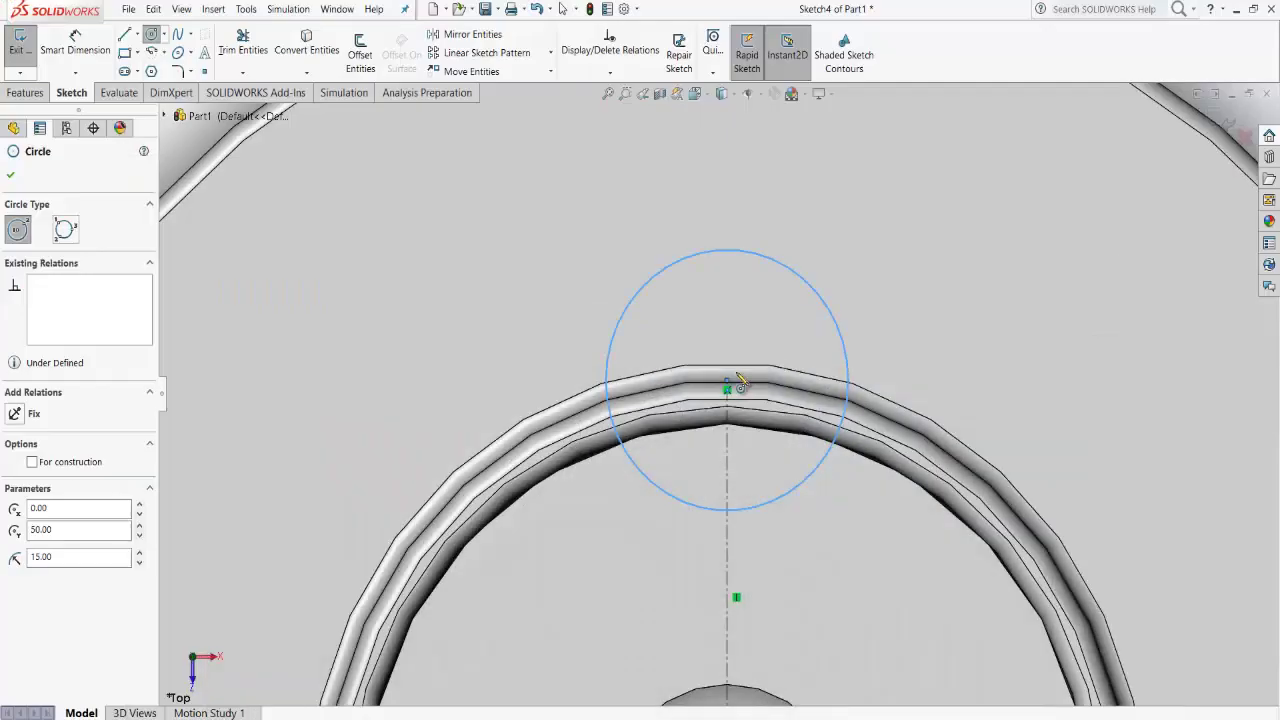
key(Escape)
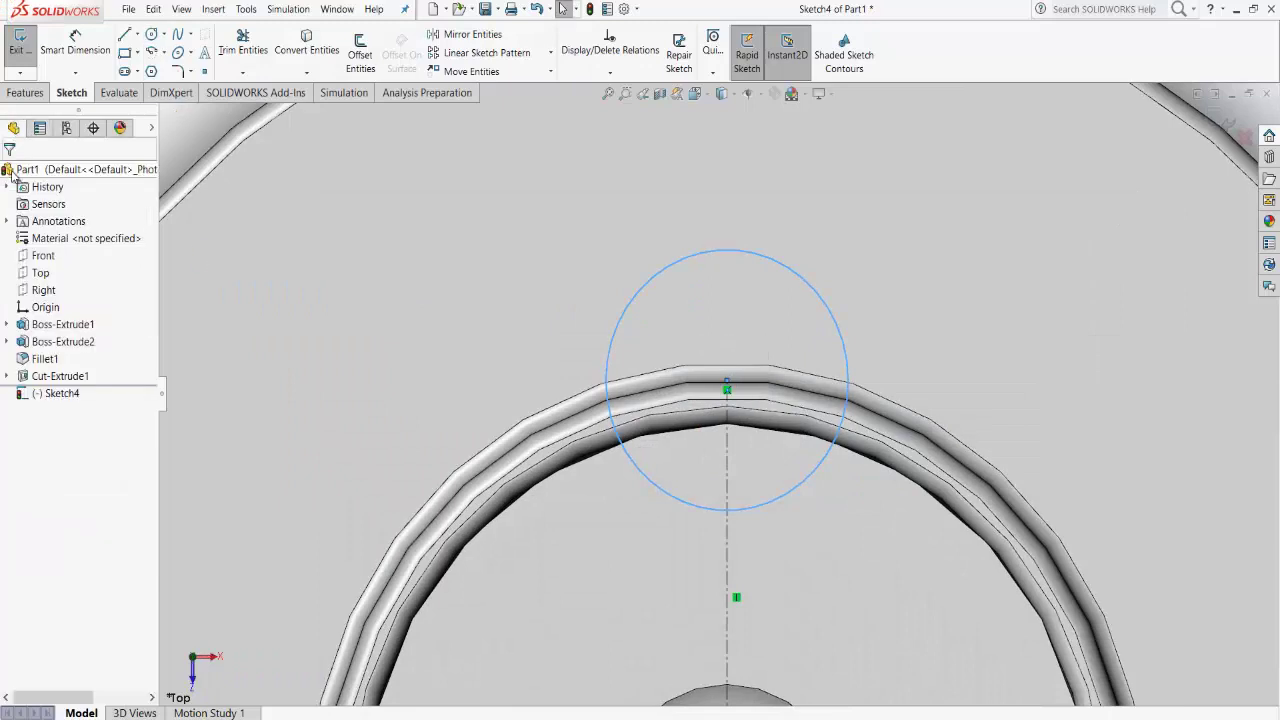
Offset the 15 mm radius circle outward by 5 mm and exit the sketch.
click(360, 55)
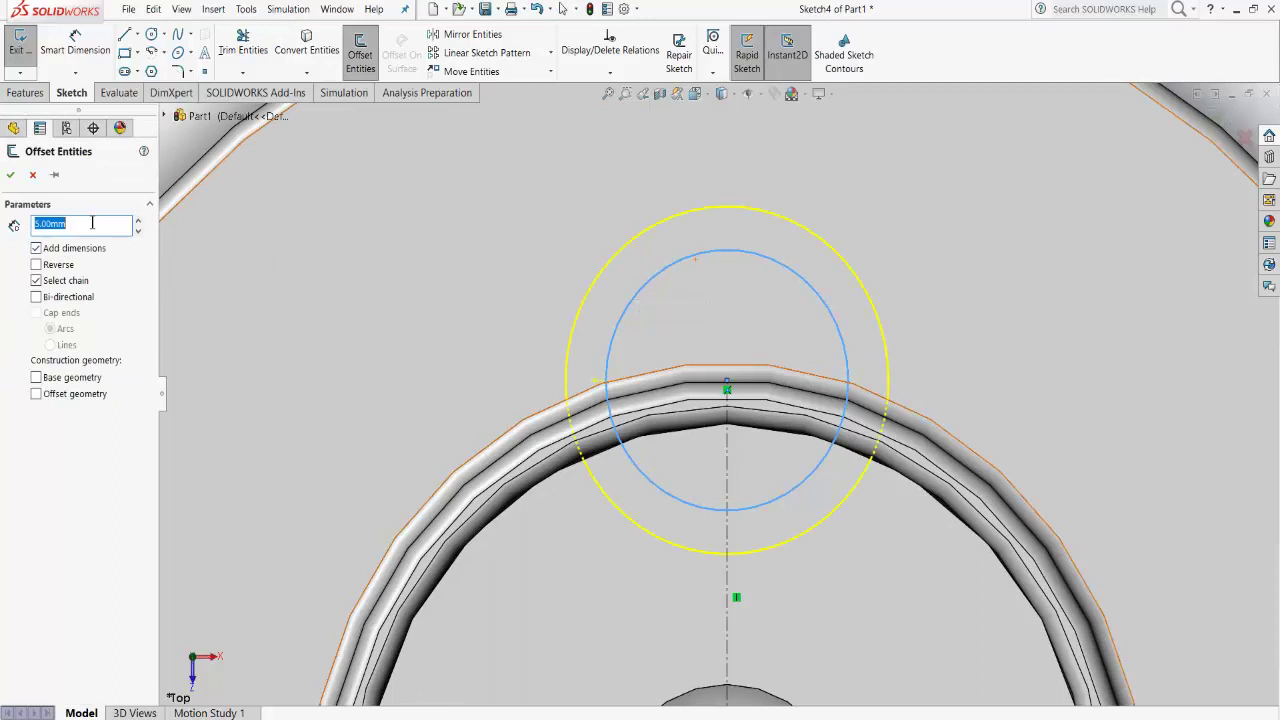
click(37, 265)
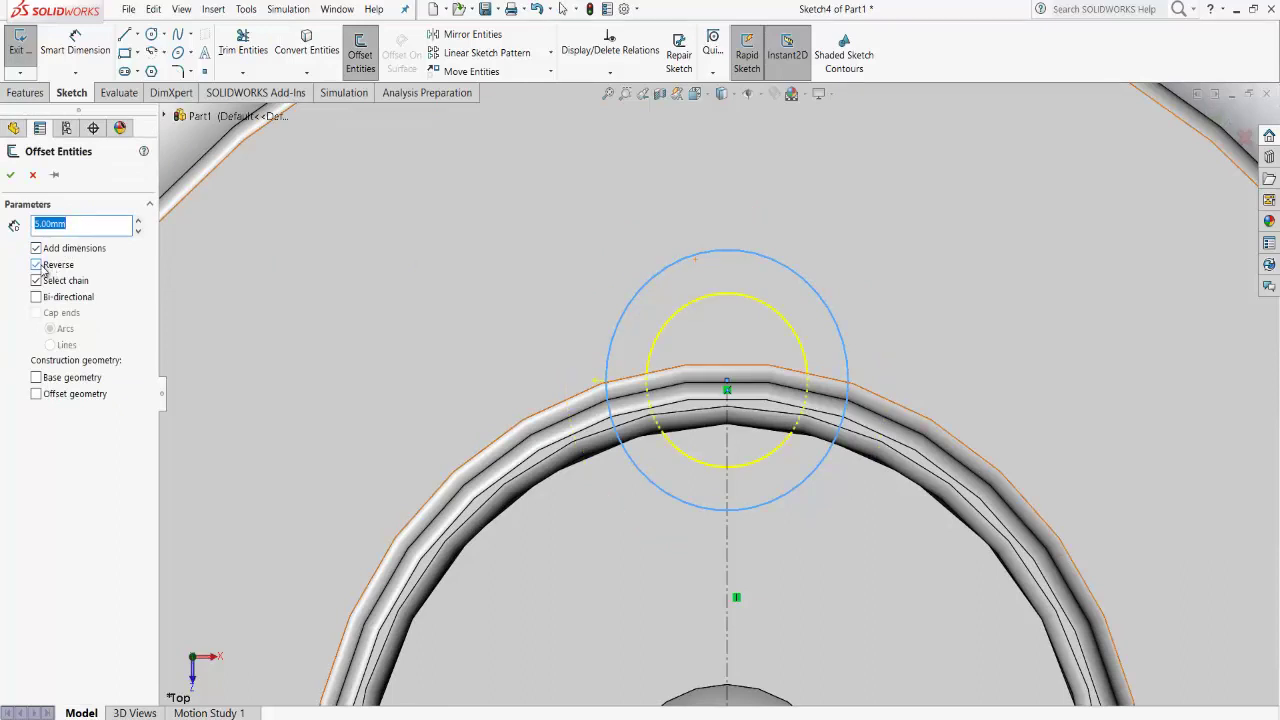
click(37, 266)
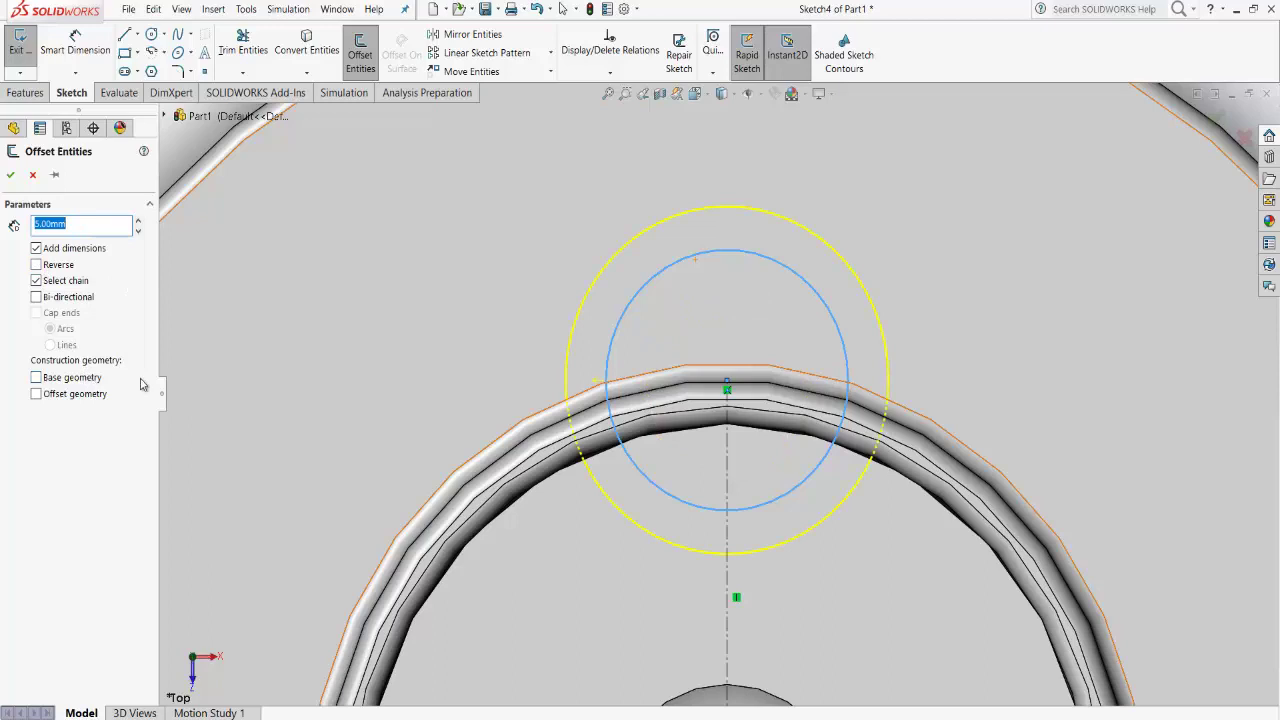
click(11, 176)
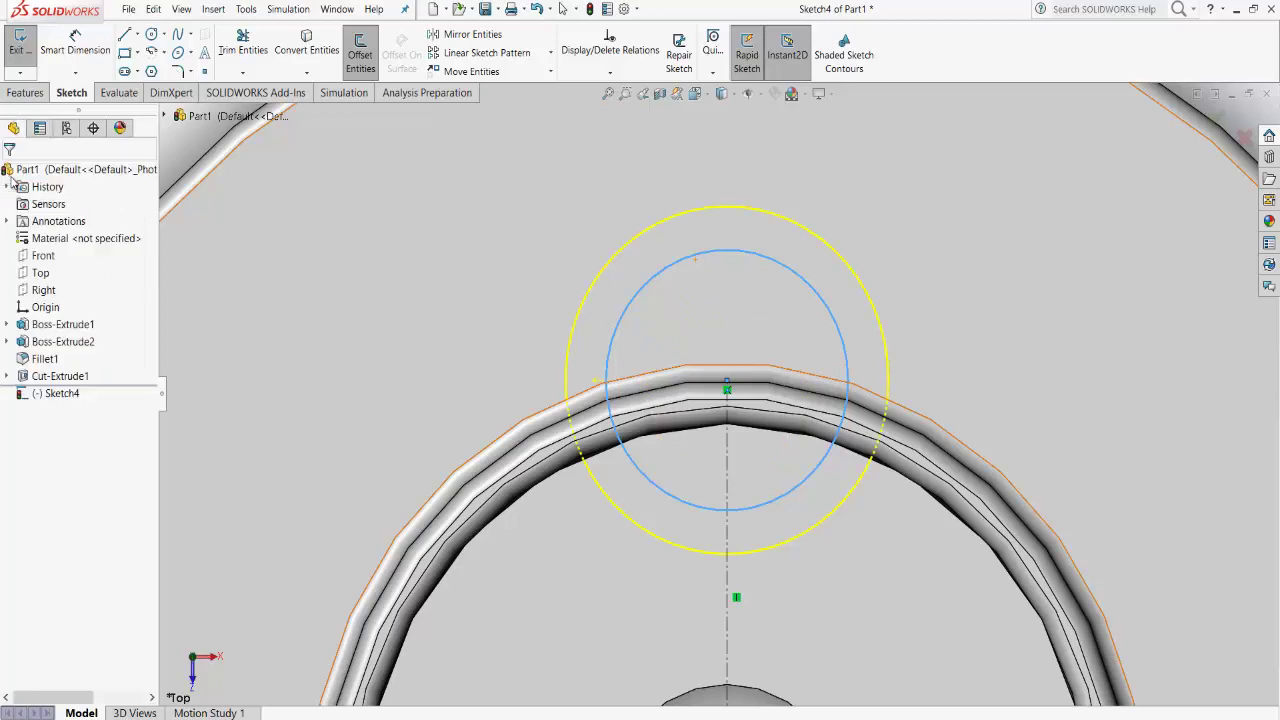
click(20, 48)
Extrude the two-circle ring sketch as a blind boss with a depth of 20 mm.
mouse_move(507, 514)
middle_down()
mouse_move(522, 229)
mouse_move(474, 277)
mouse_move(489, 303)
mouse_move(538, 276)
middle_up()
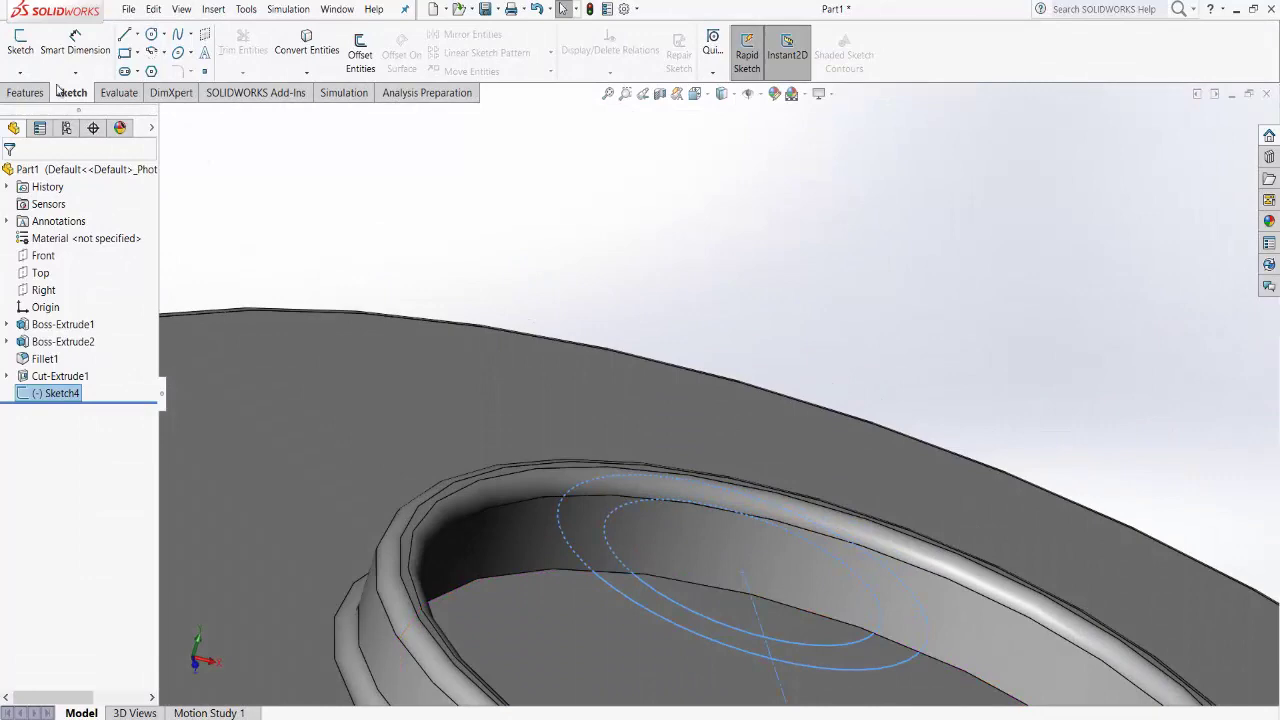
click(25, 92)
click(27, 52)
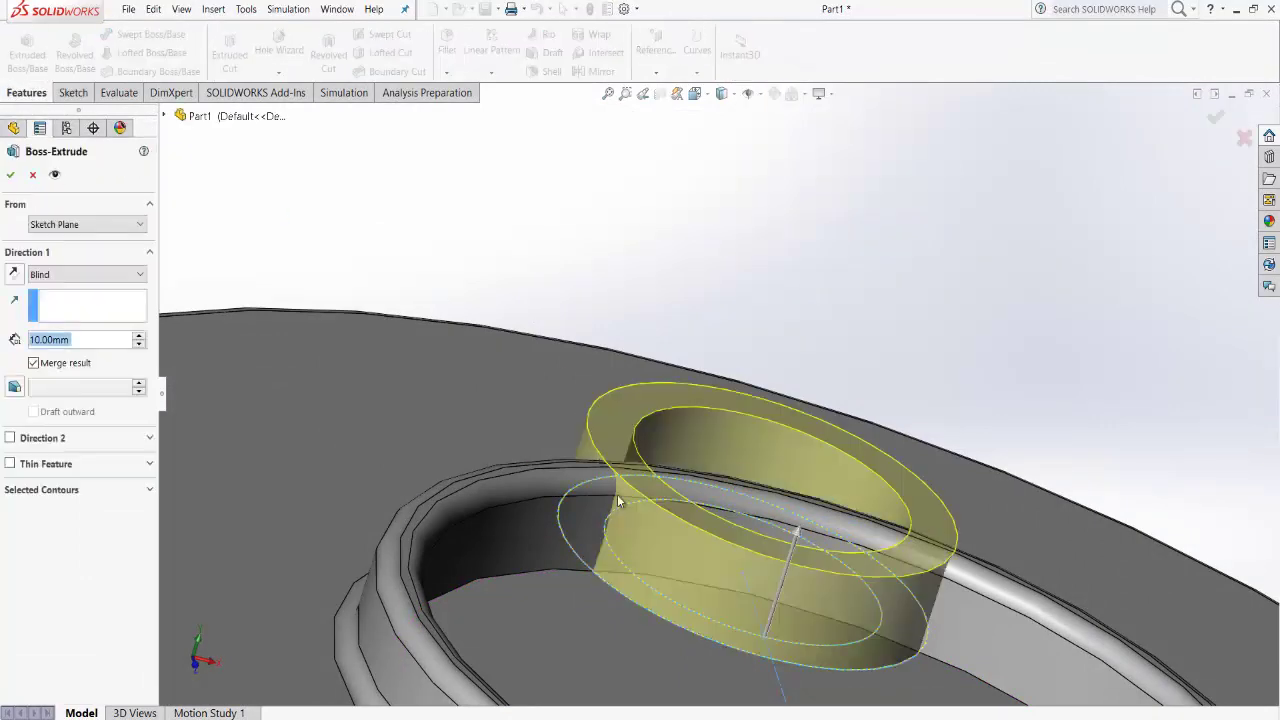
middle_drag(827, 468, 874, 553)
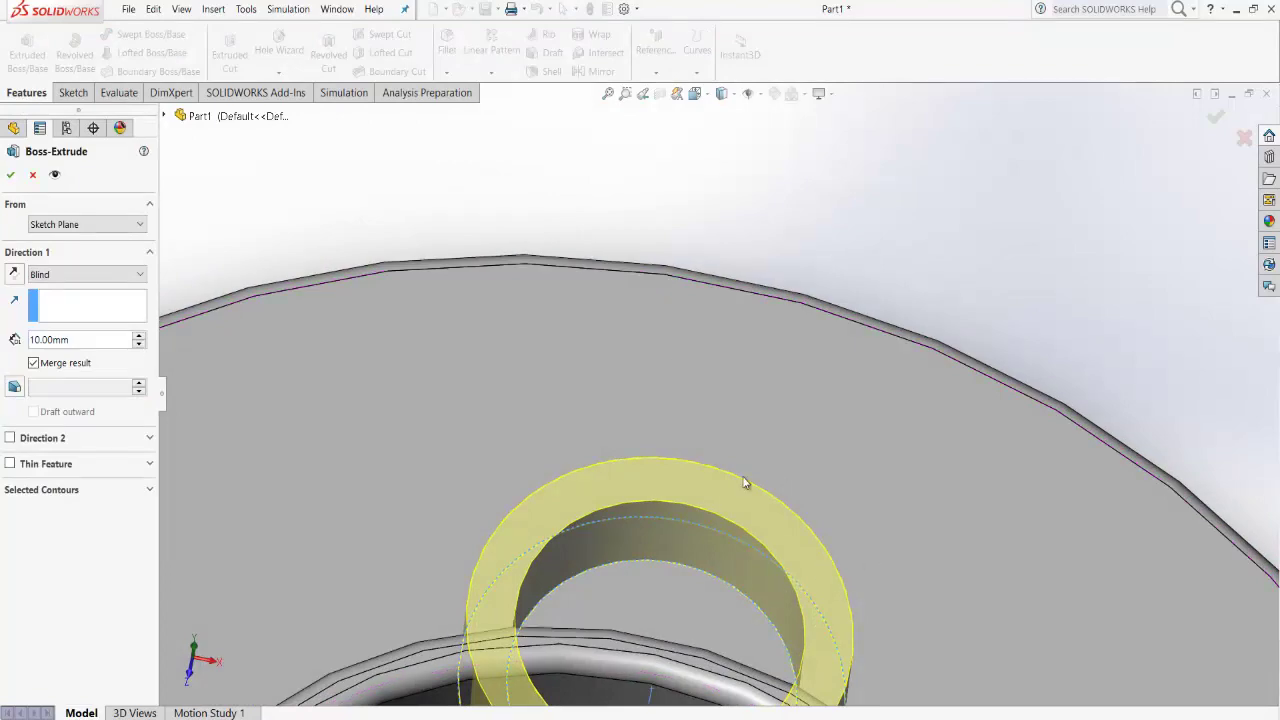
click(607, 93)
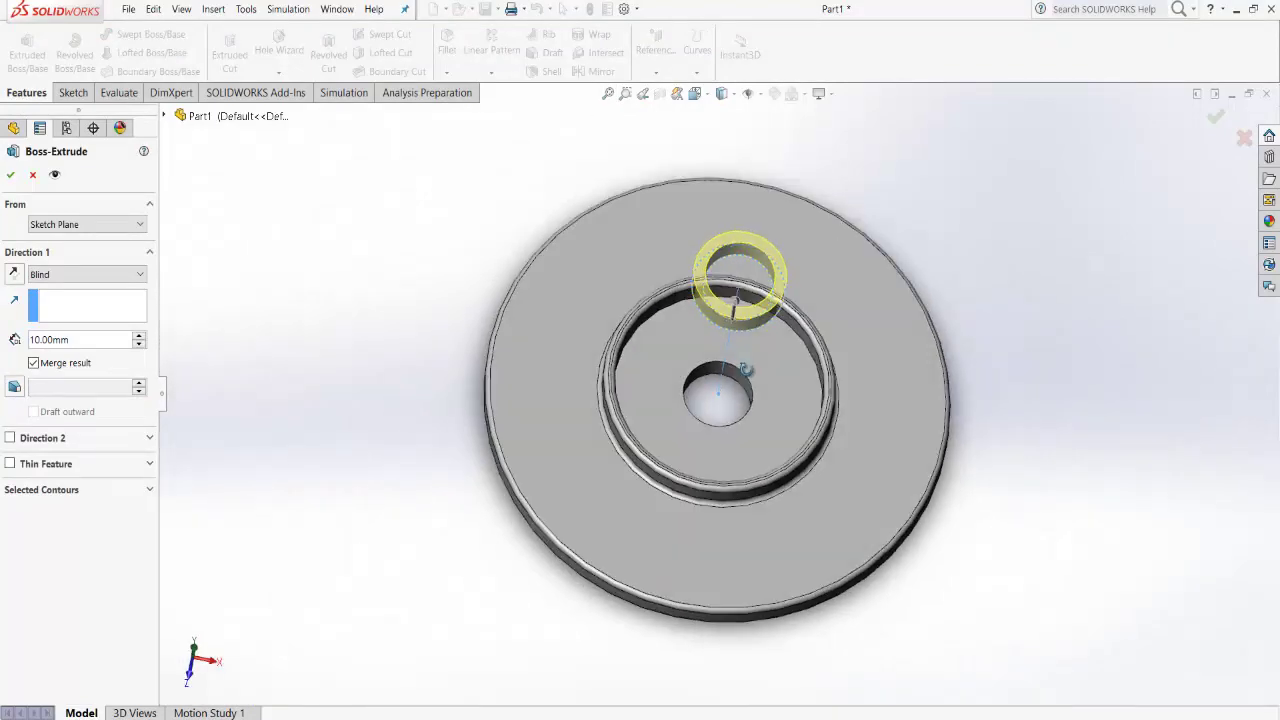
middle_drag(737, 330, 732, 358)
double_click(95, 341)
drag(84, 340, 16, 338)
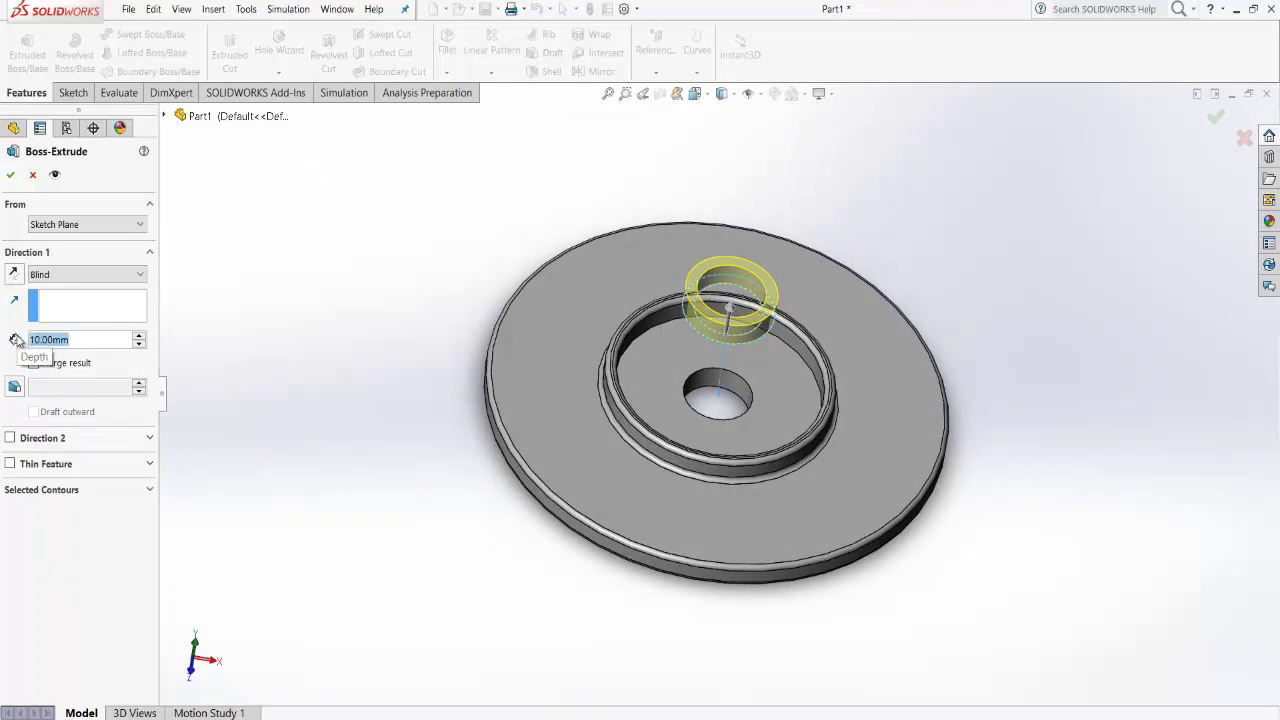
text(20.)
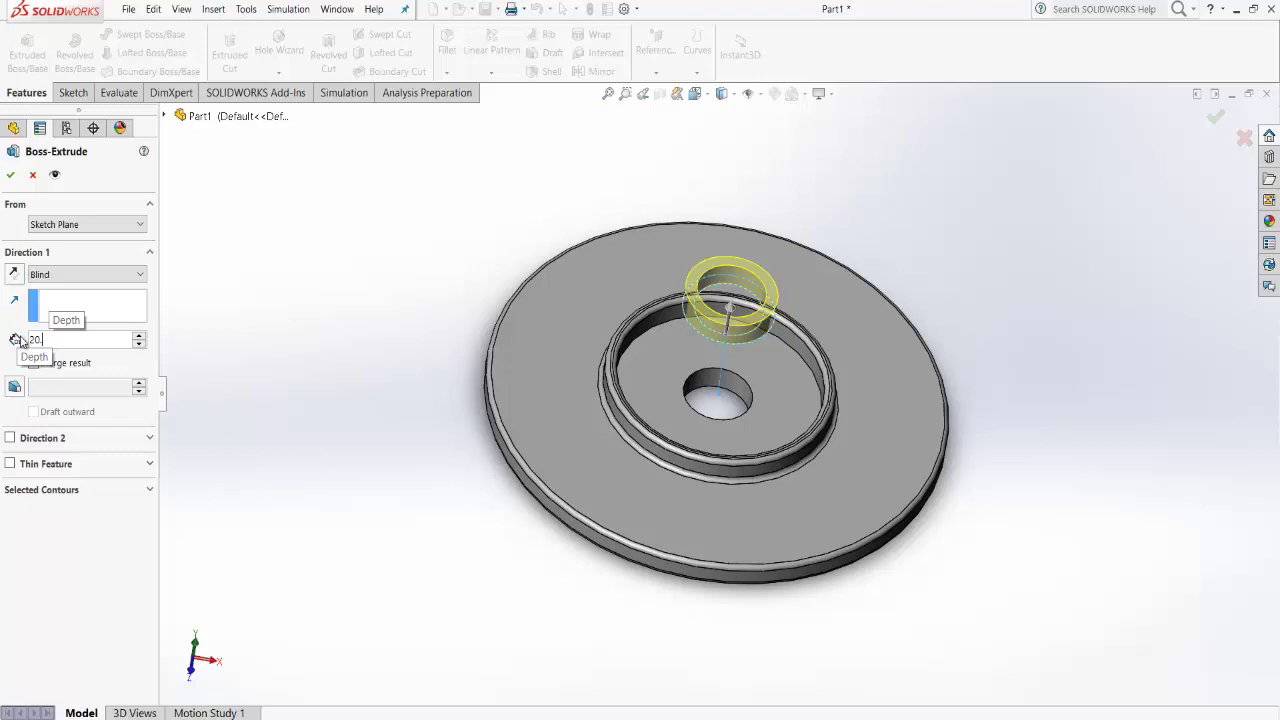
key(Return)
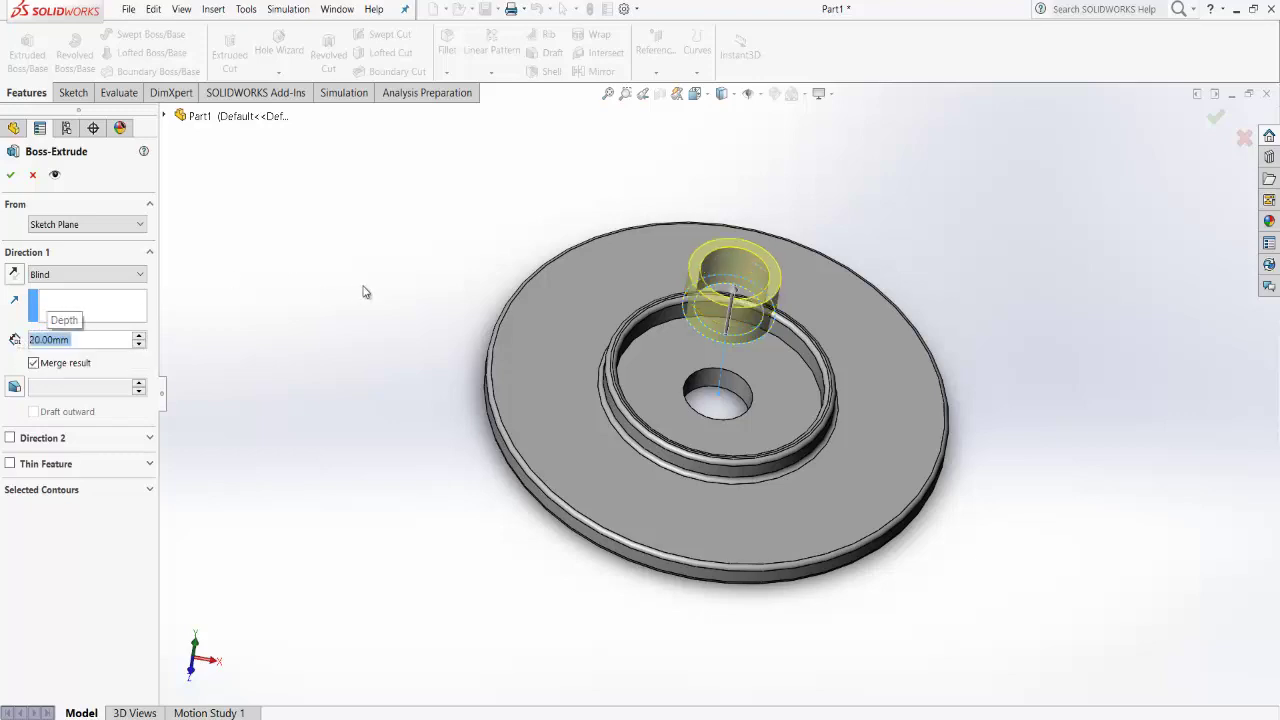
Set the ring boss's extrusion depth to 40 mm and accept the feature.
middle_drag(640, 352, 634, 237)
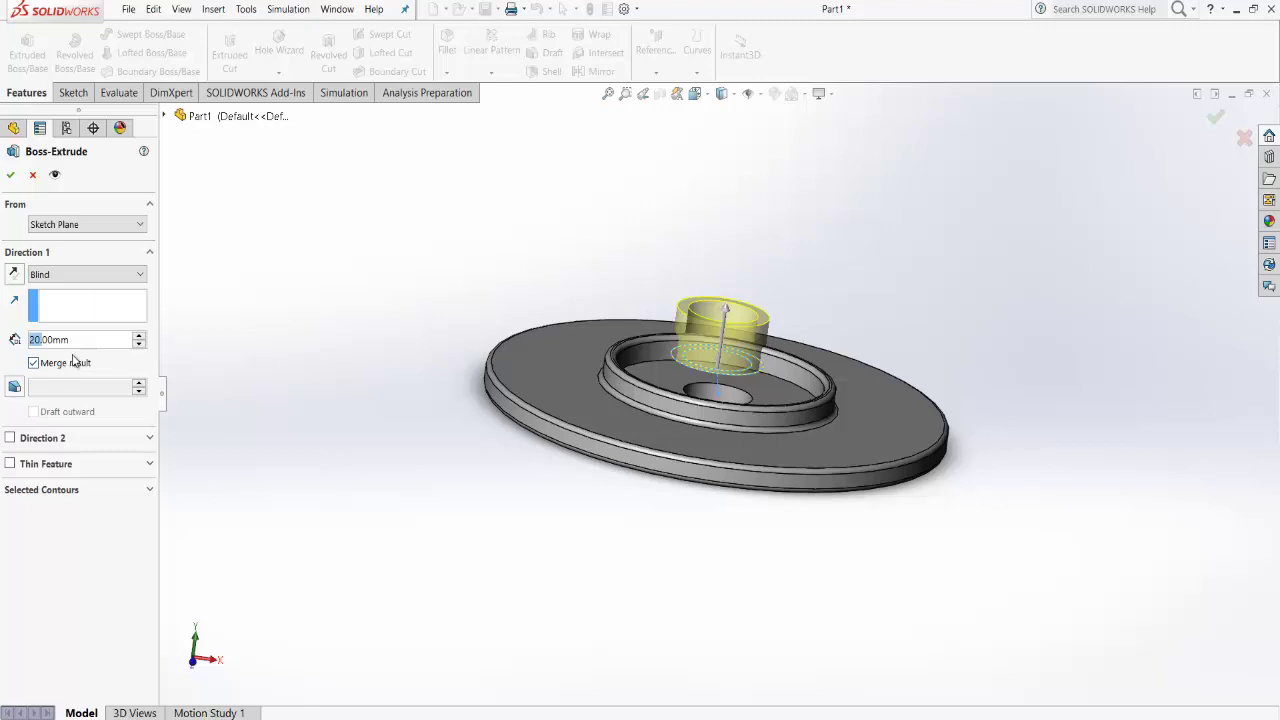
text(40)
key(Return)
middle_drag(634, 640, 634, 668)
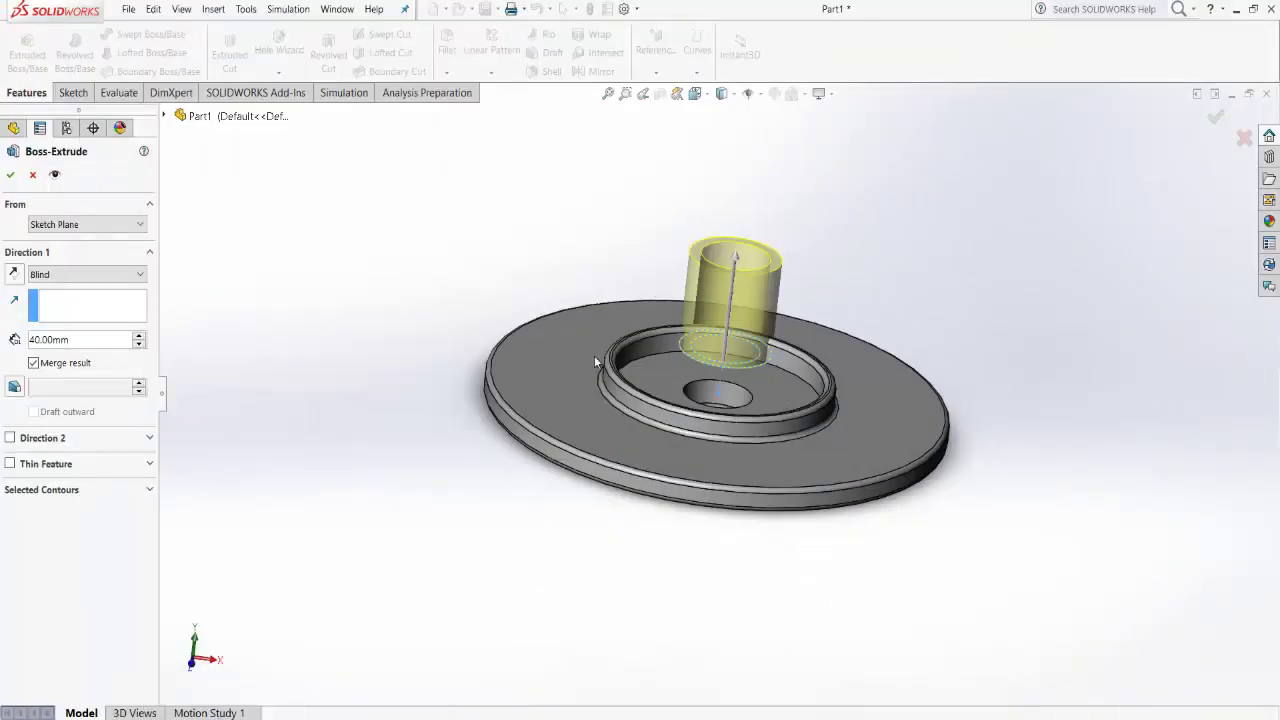
middle_drag(594, 355, 555, 450)
middle_drag(552, 530, 543, 423)
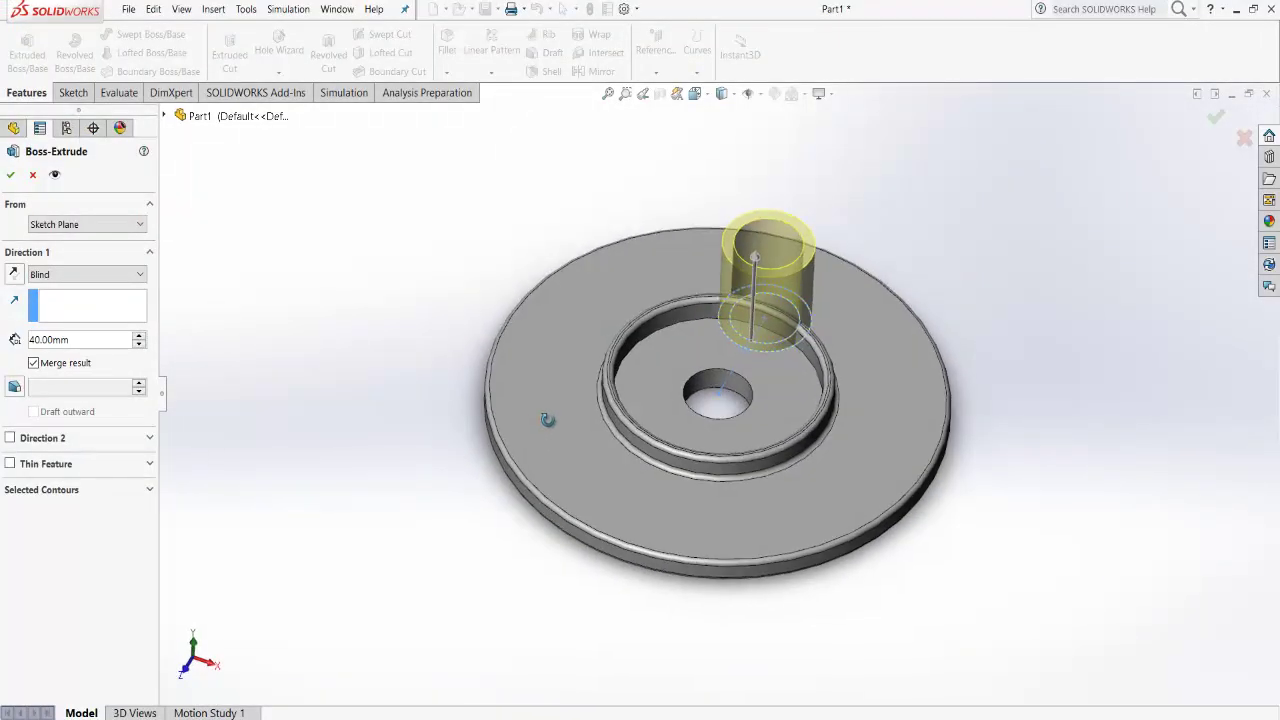
click(11, 176)
Examine the tubular boss in isometric view and from above, and compare it with the reference image.
mouse_move(848, 323)
middle_down()
mouse_move(822, 536)
mouse_move(846, 580)
mouse_move(830, 575)
mouse_move(829, 551)
mouse_move(846, 494)
mouse_move(820, 537)
mouse_move(812, 517)
mouse_move(869, 551)
mouse_move(833, 580)
mouse_move(843, 597)
middle_up()
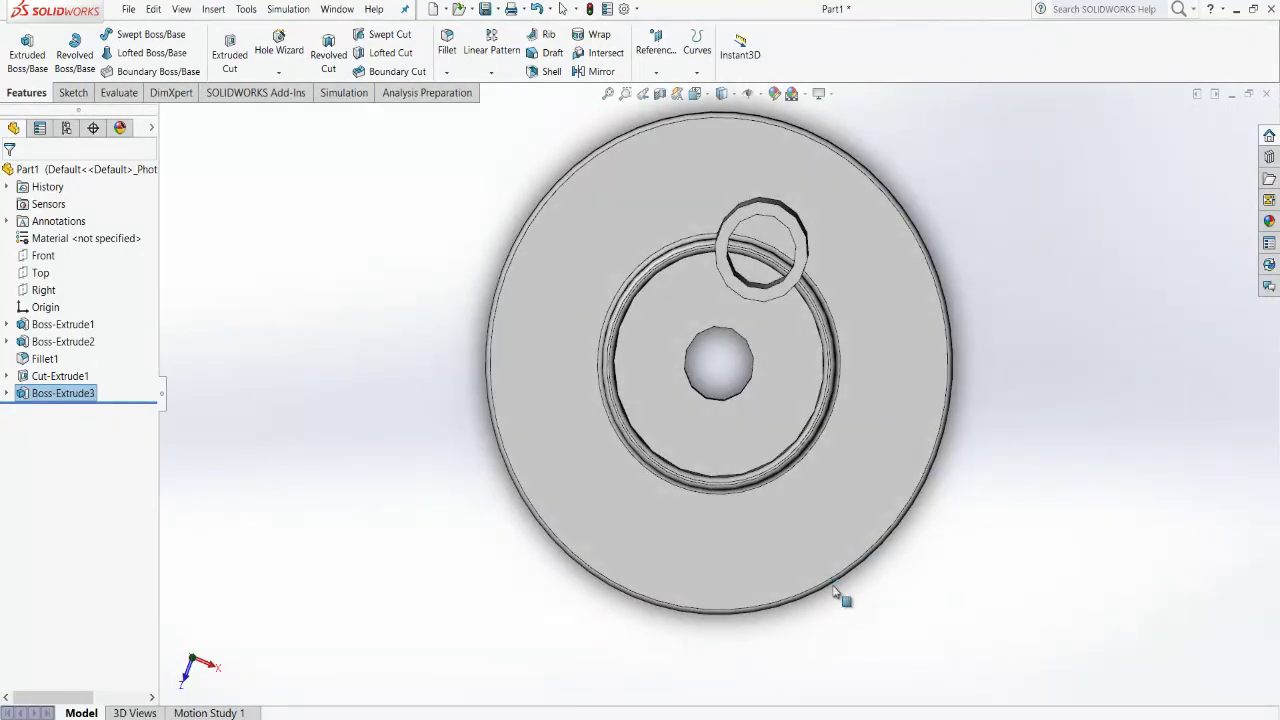
key(f)
click(643, 93)
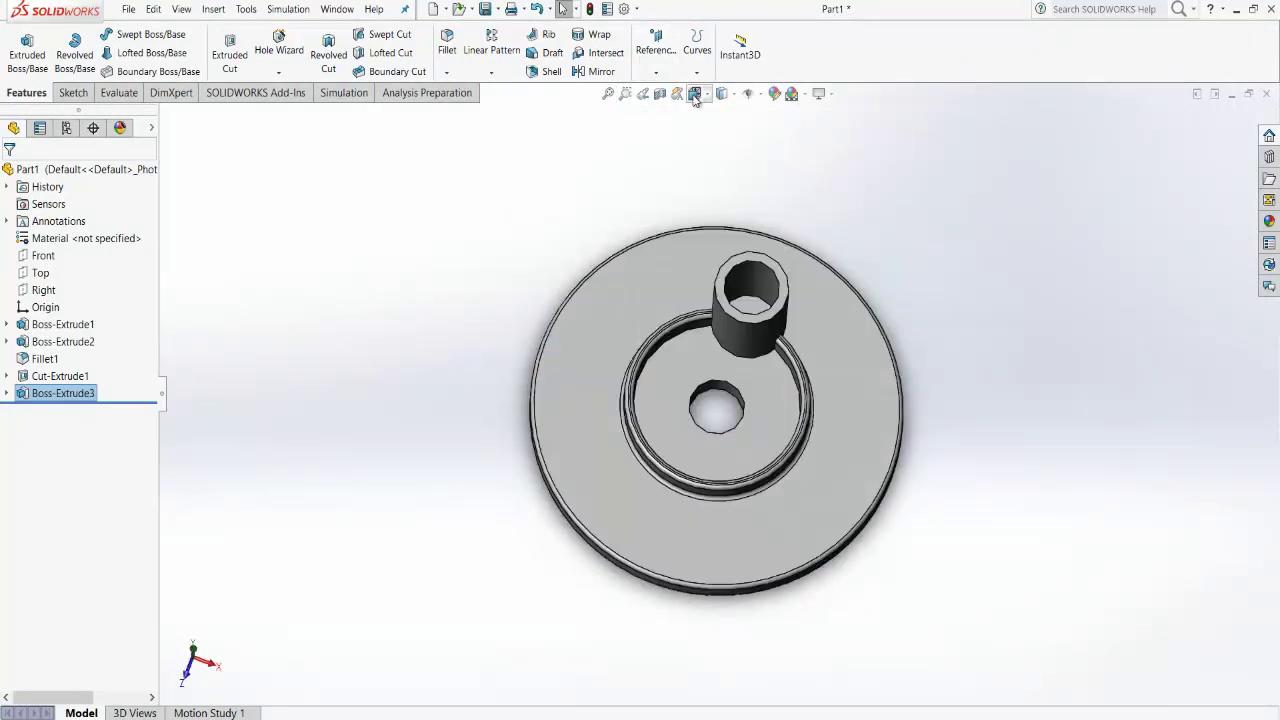
click(709, 94)
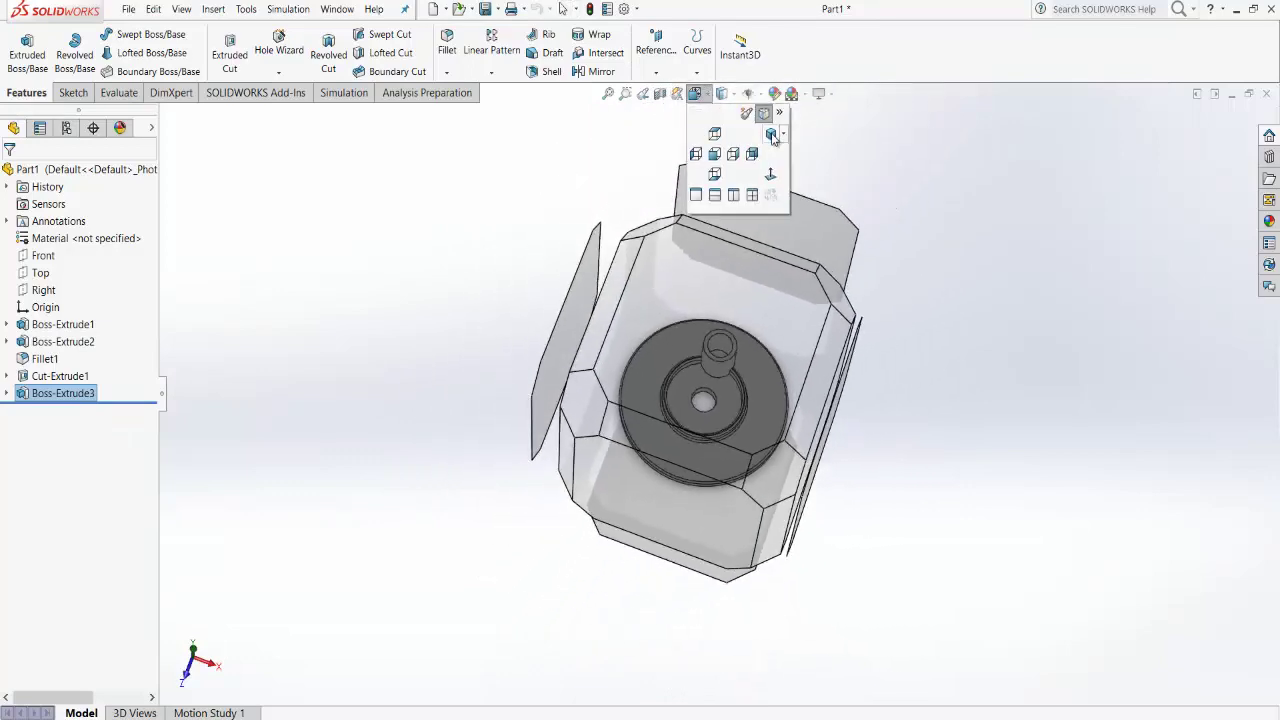
click(771, 135)
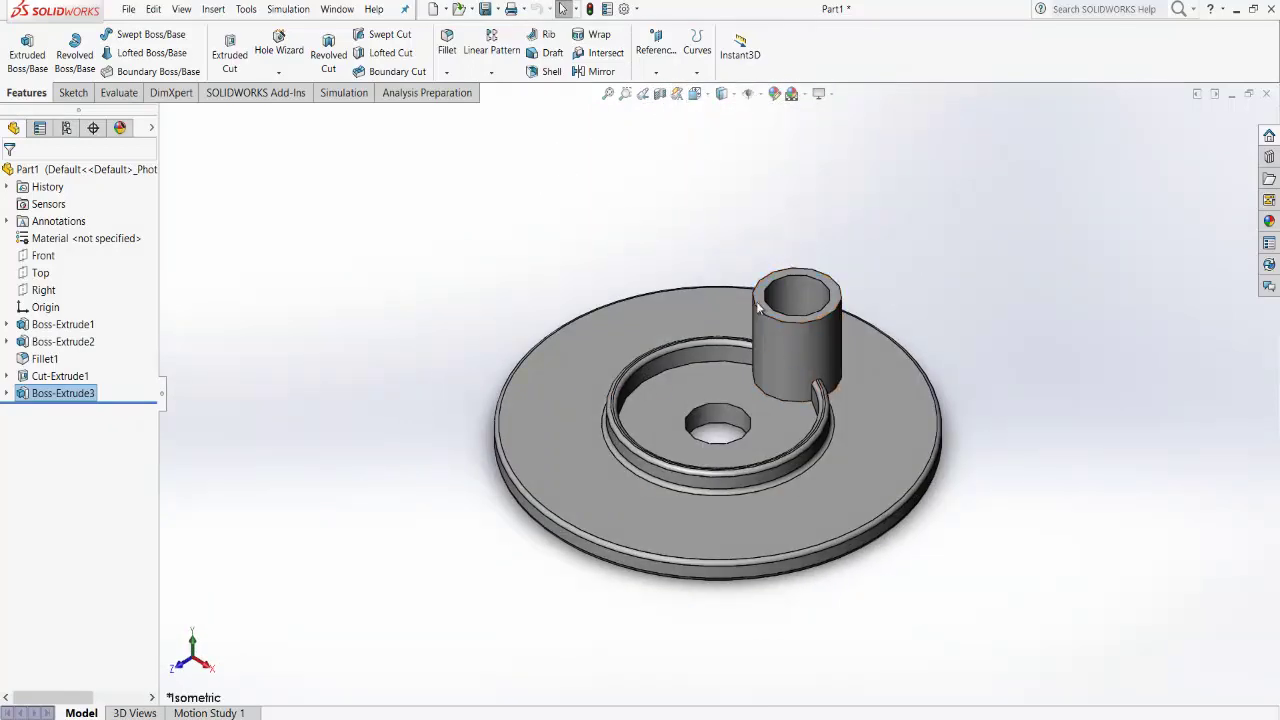
key(alt+Tab)
key(alt+Tab)
middle_drag(778, 334, 790, 470)
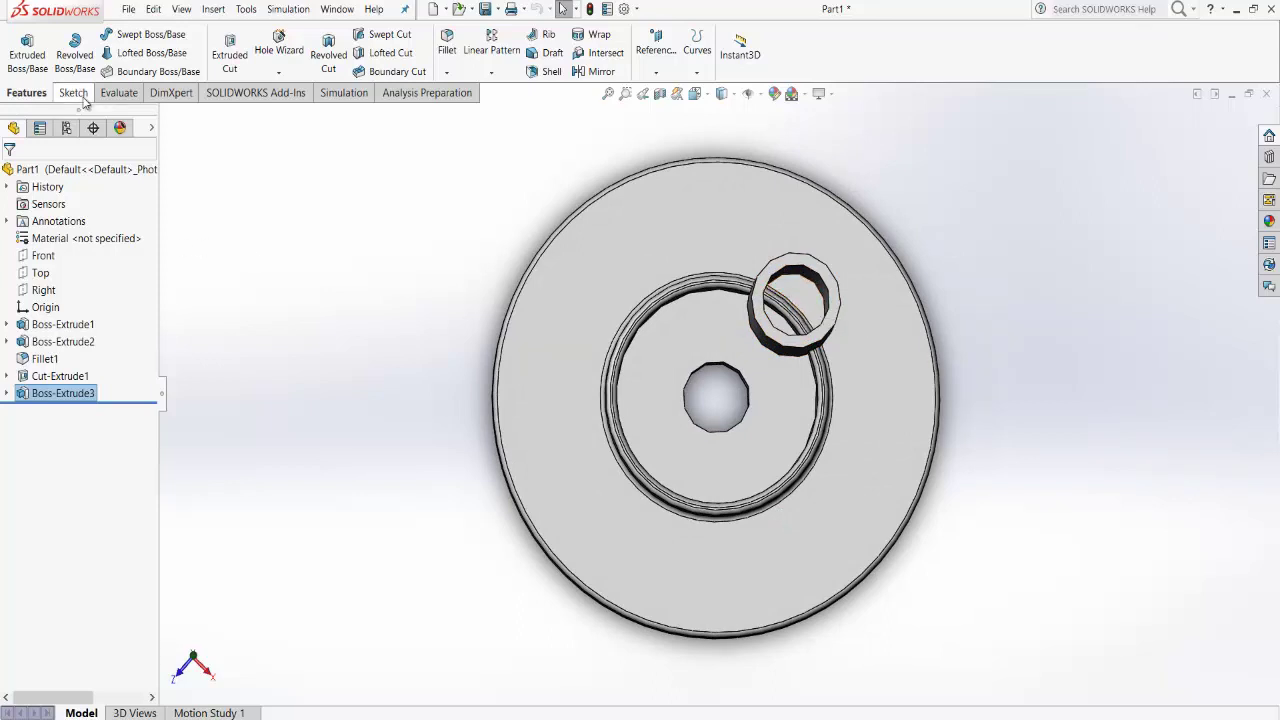
Start an extruded cut sketch on the disc's underside with the Circle tool and display hidden lines.
key(ctrl+6)
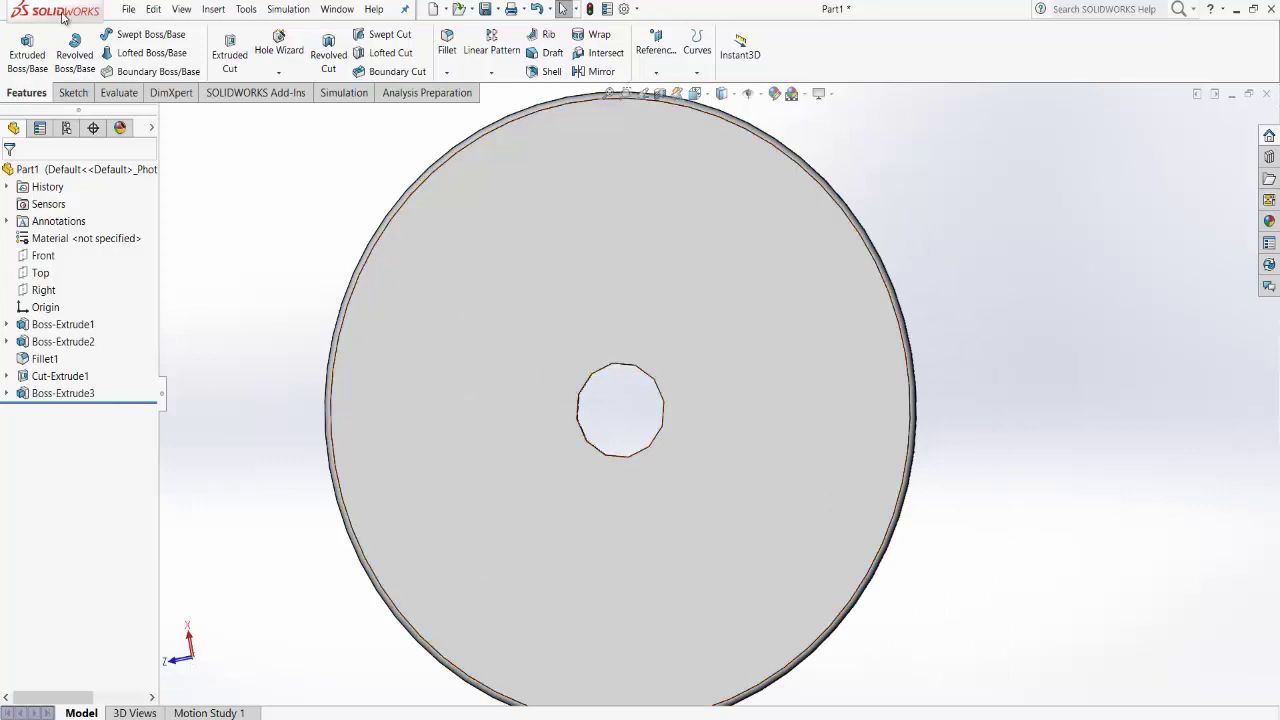
click(238, 48)
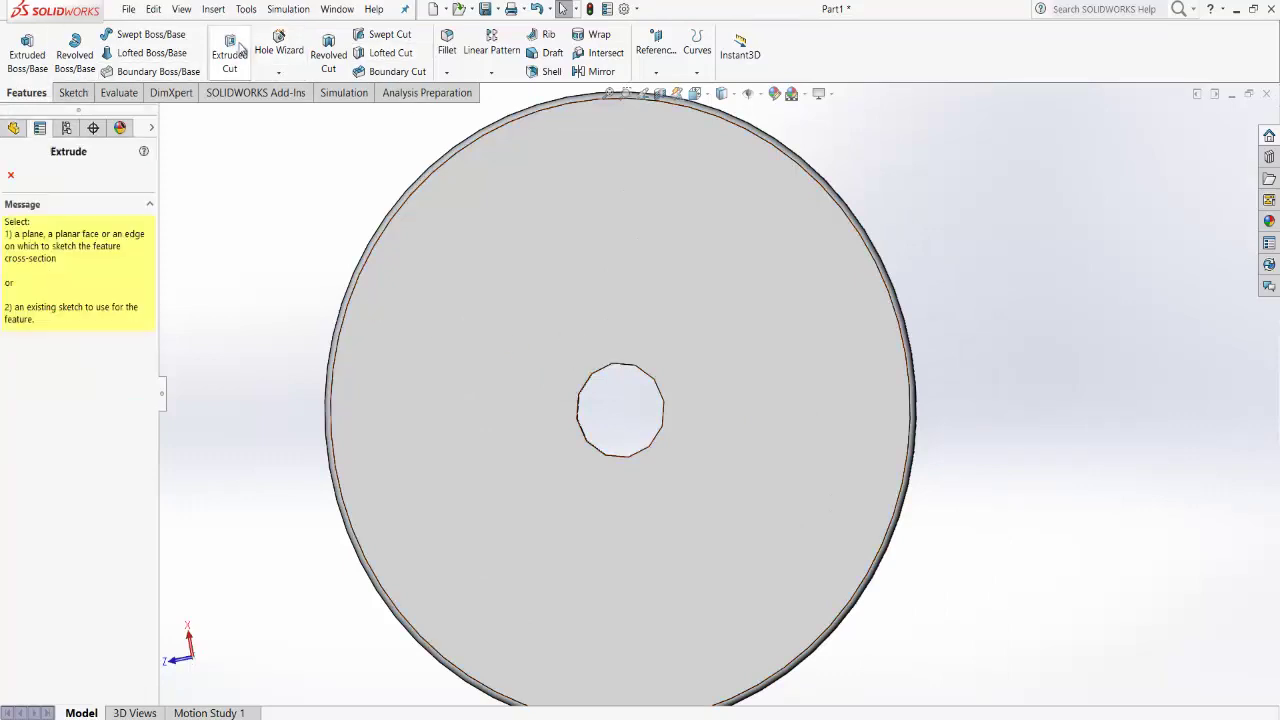
click(681, 328)
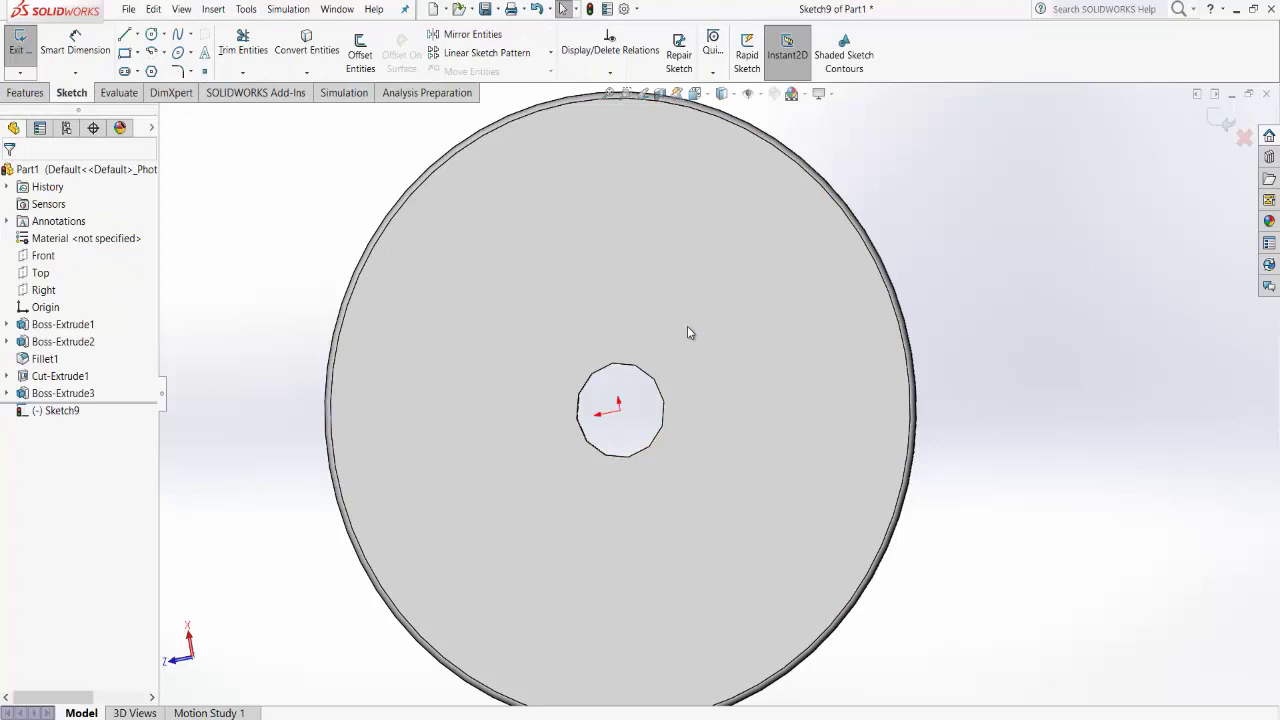
click(151, 34)
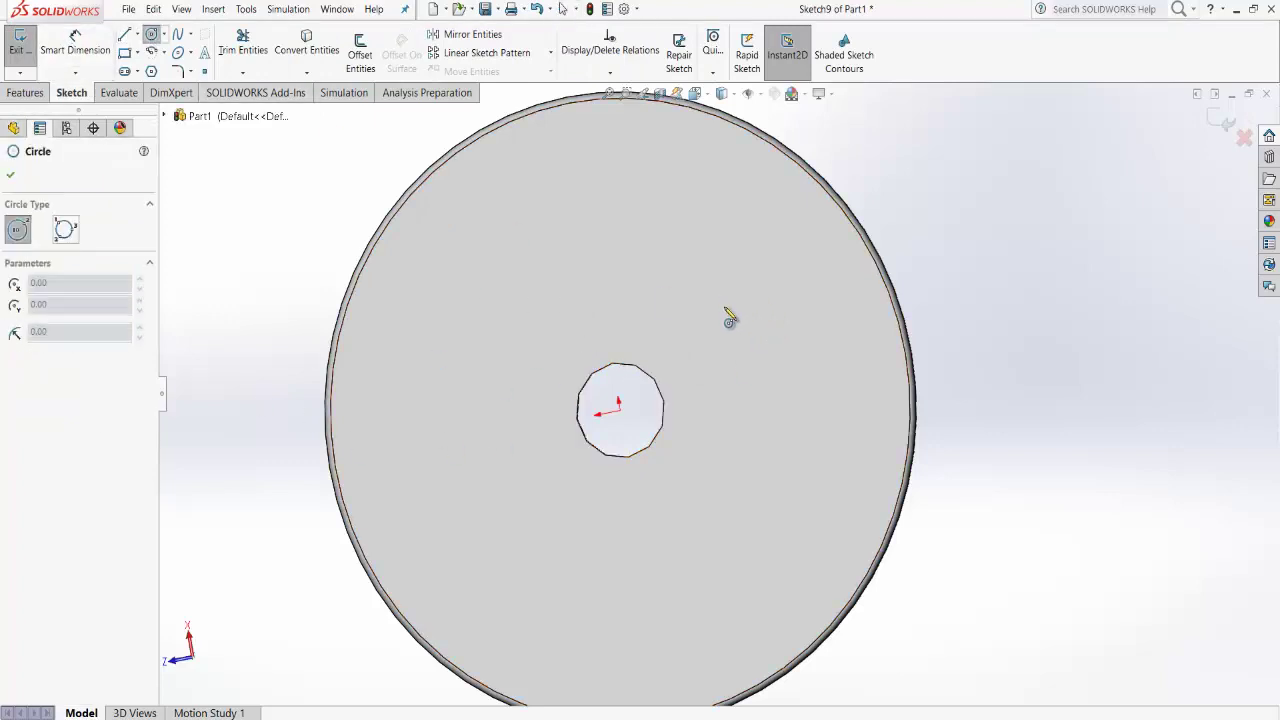
click(735, 95)
click(724, 175)
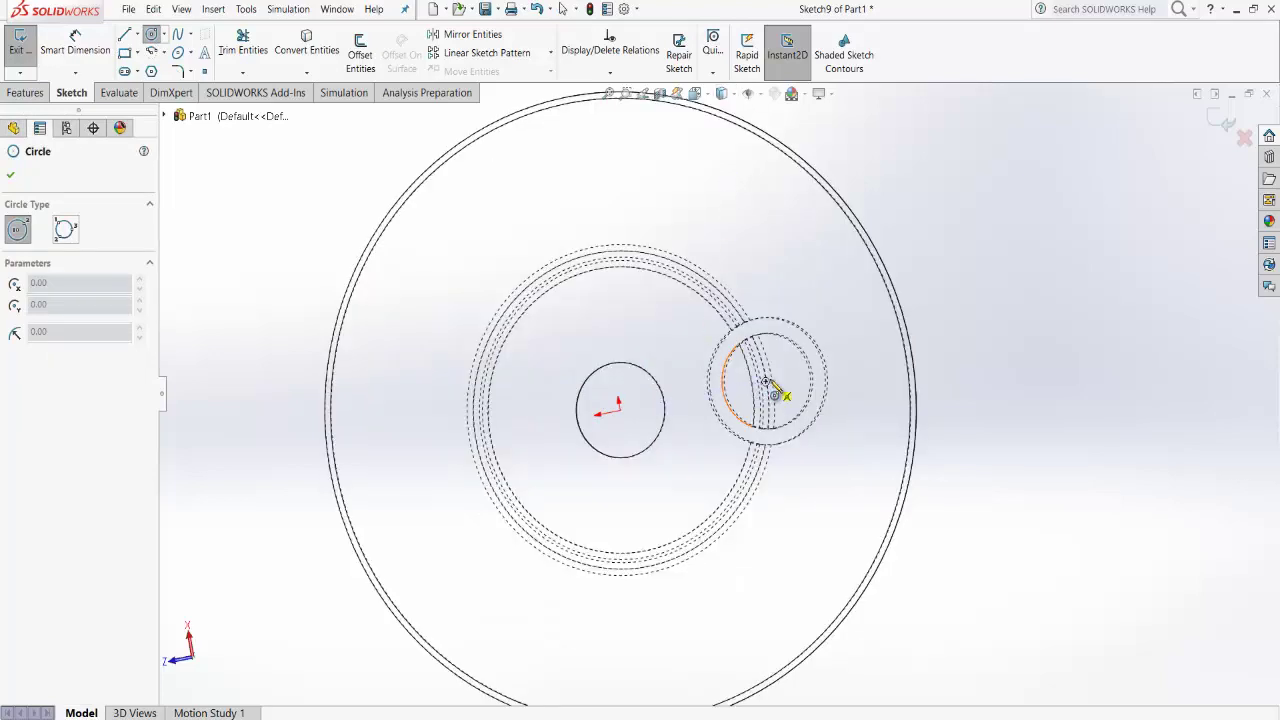
Sketch a circle with a 15 mm radius centred on the tubular boss and exit the sketch.
click(766, 381)
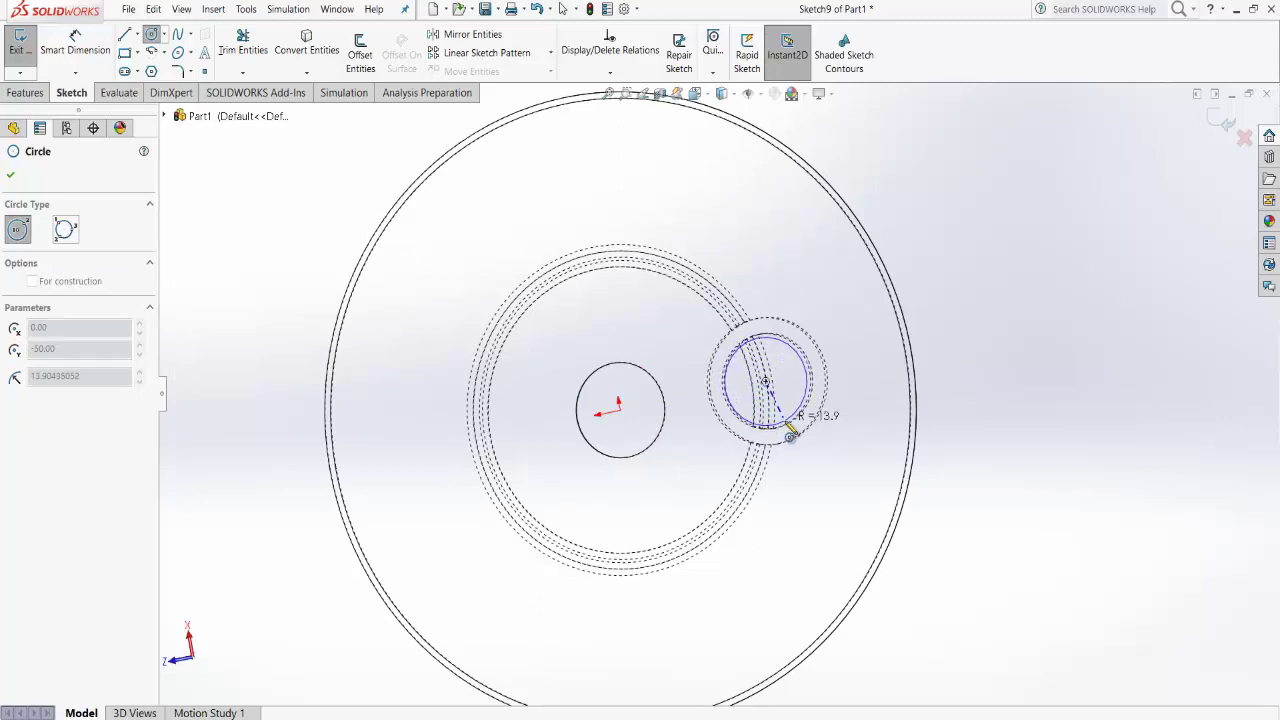
click(791, 430)
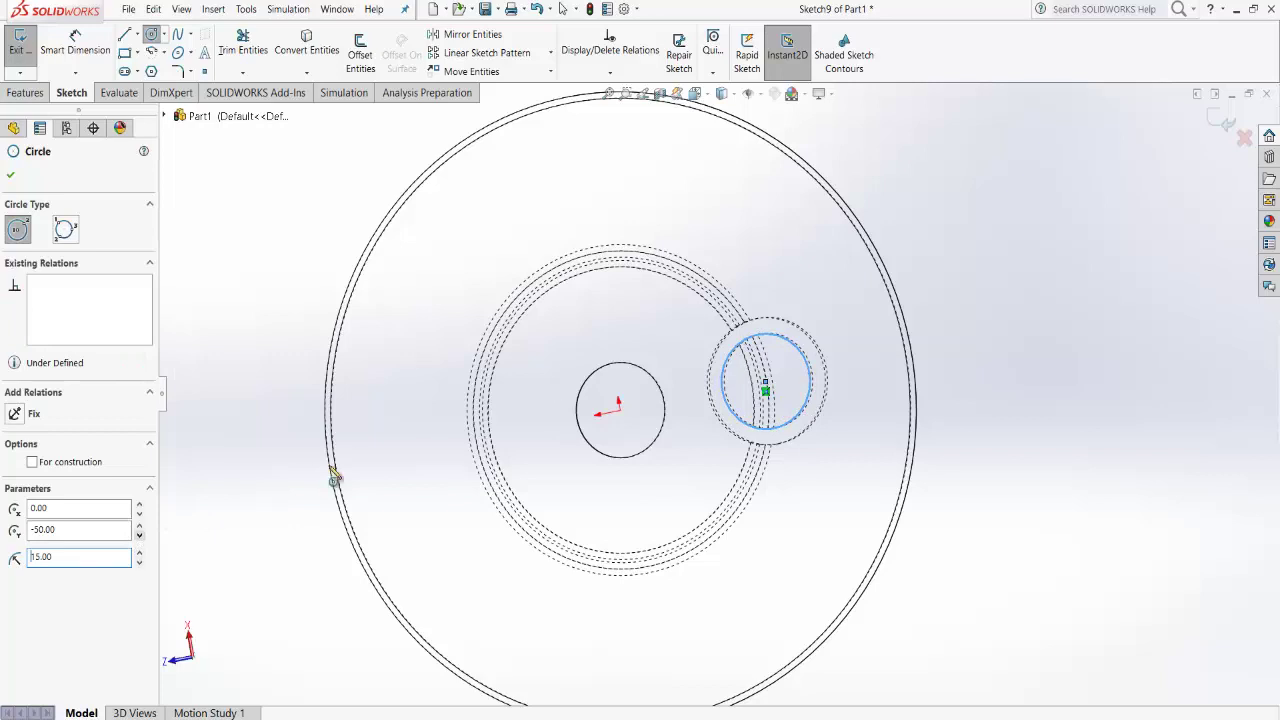
click(11, 179)
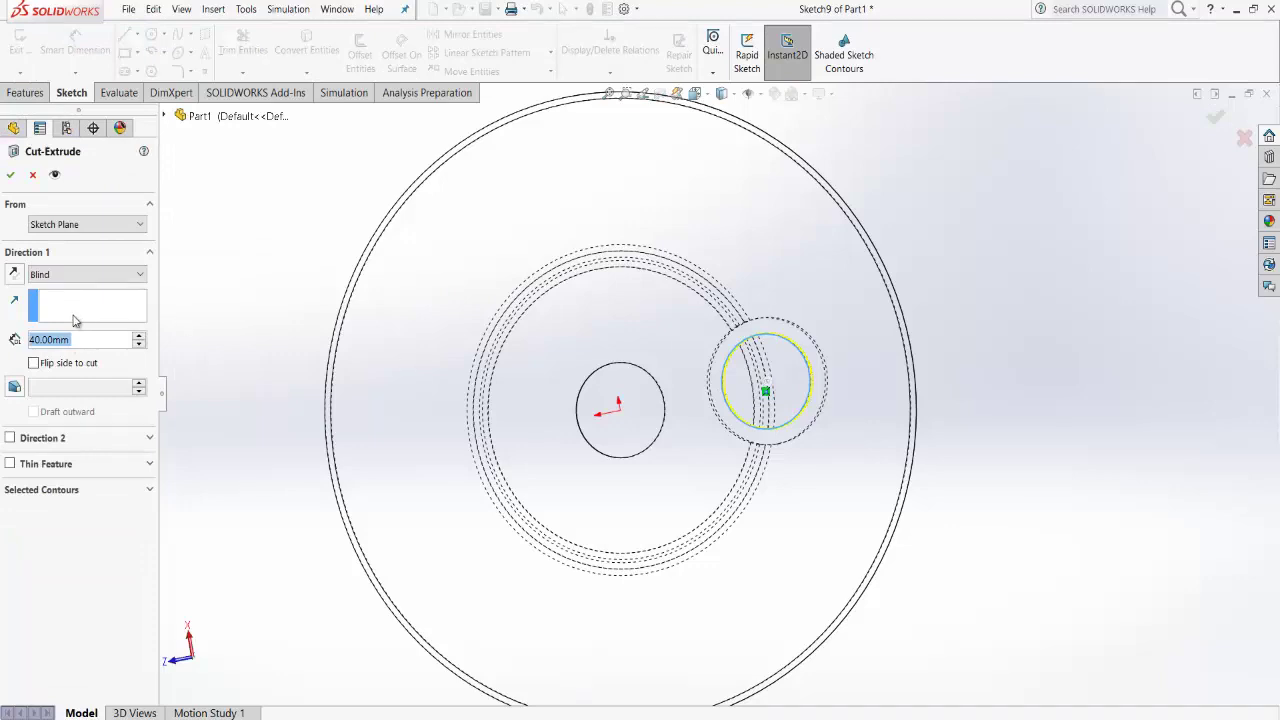
Cut the 15 mm radius circle through the plate using the Through All end condition.
click(80, 275)
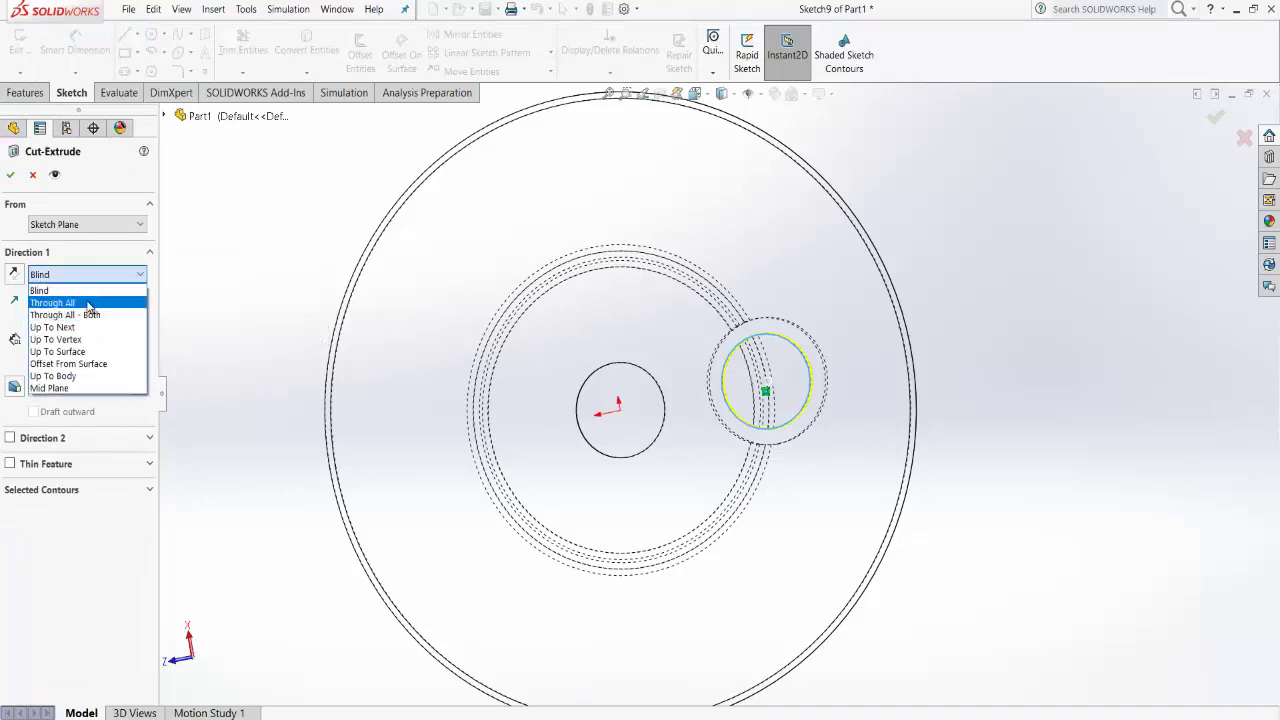
click(88, 304)
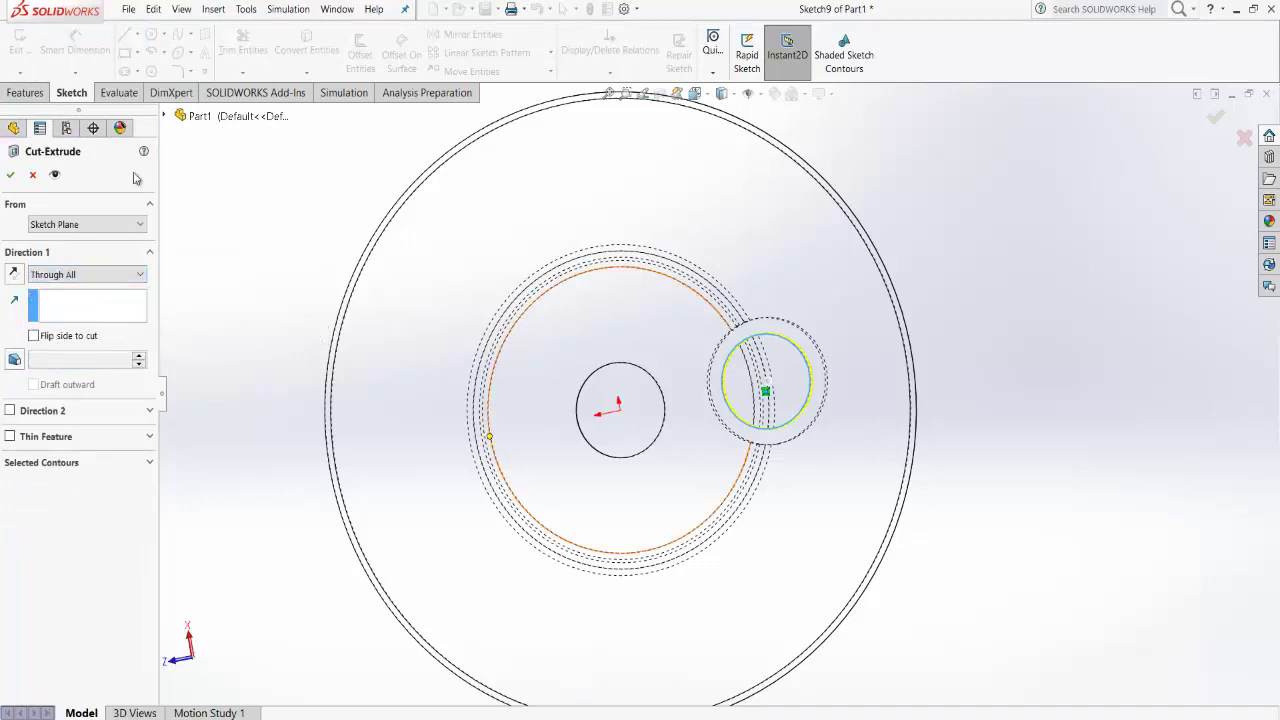
click(12, 176)
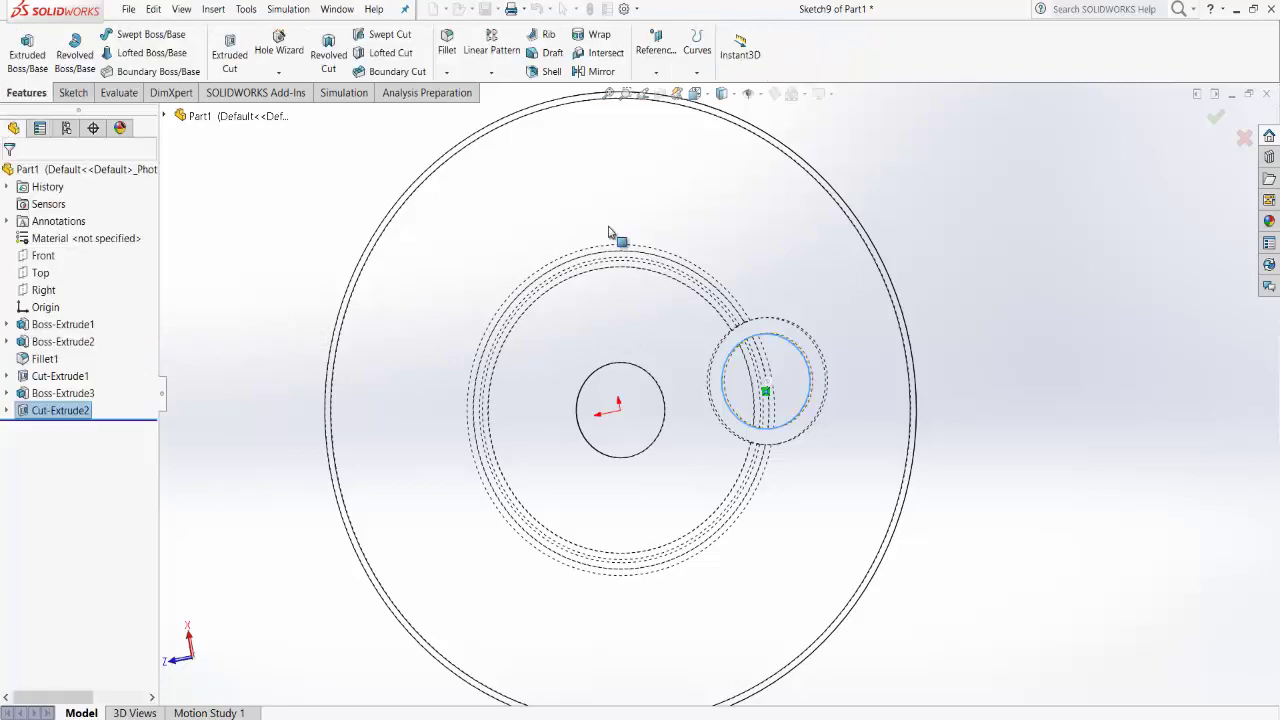
Switch the model to shaded display with edges and inspect the hole through the tubular boss.
middle_drag(921, 253, 716, 127)
click(735, 94)
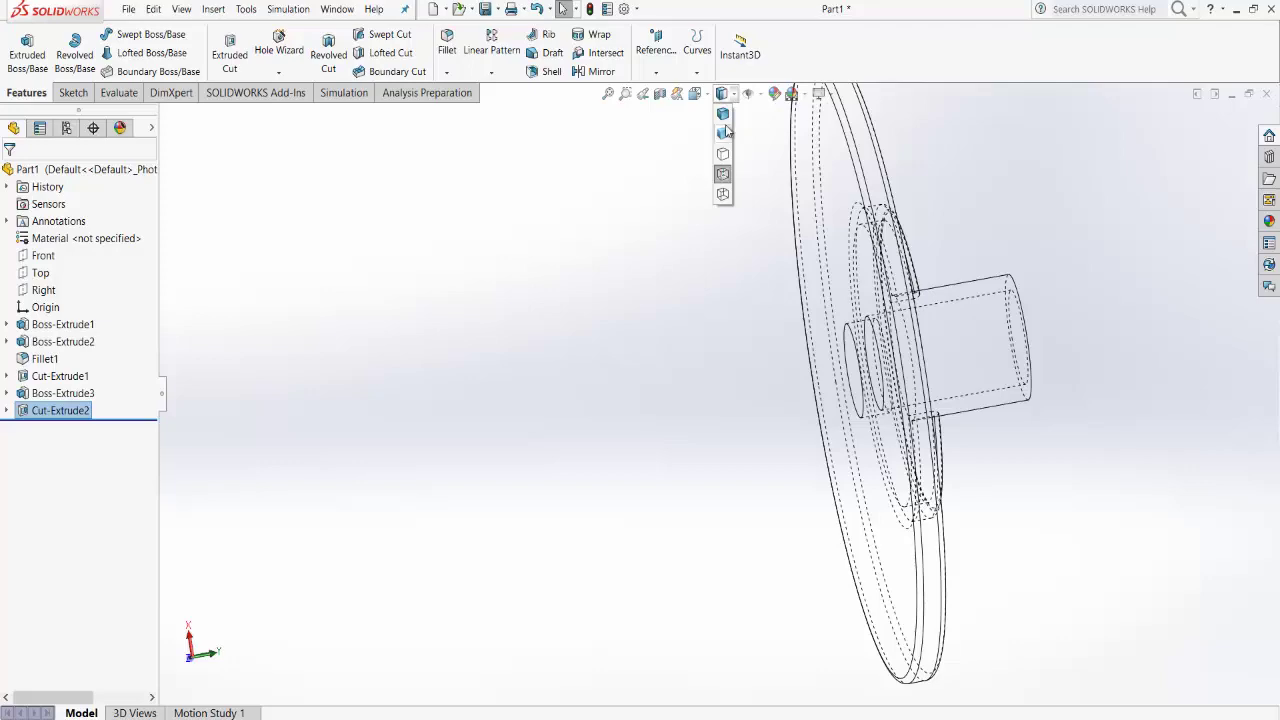
click(723, 116)
mouse_move(894, 286)
middle_down()
mouse_move(680, 289)
mouse_move(734, 309)
mouse_move(759, 310)
mouse_move(743, 271)
mouse_move(675, 210)
middle_up()
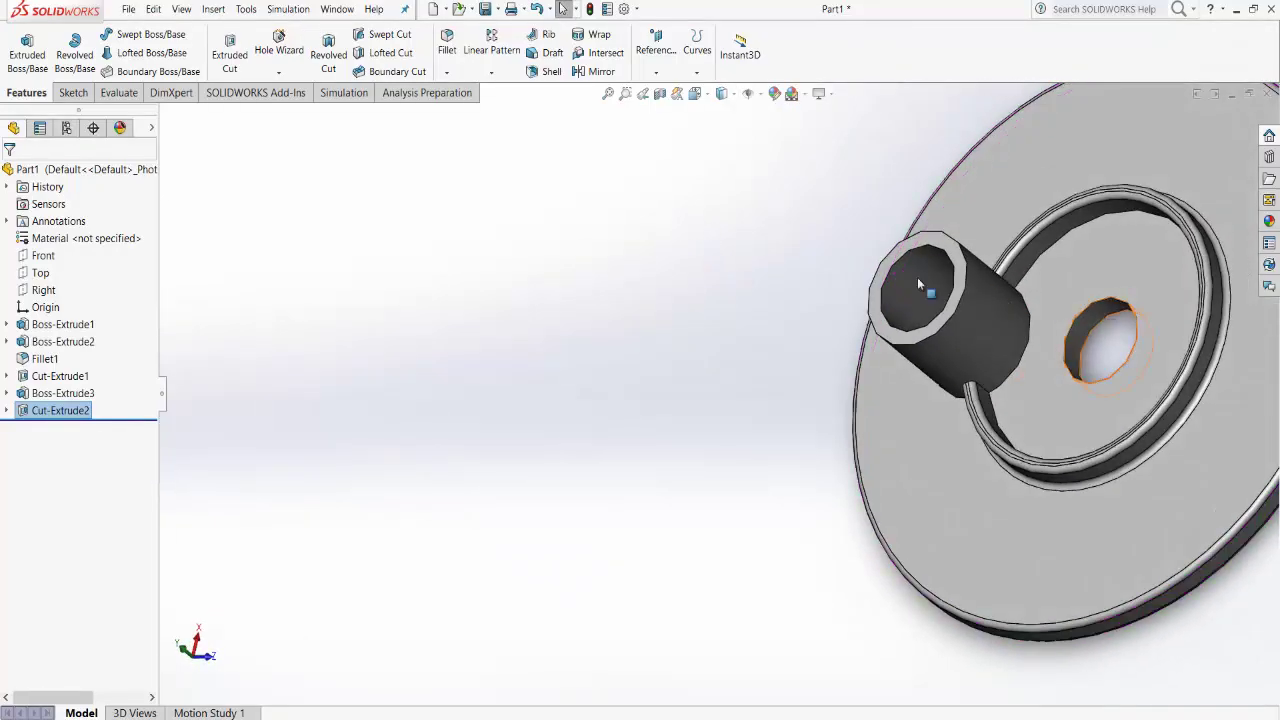
click(608, 94)
middle_drag(785, 298, 660, 240)
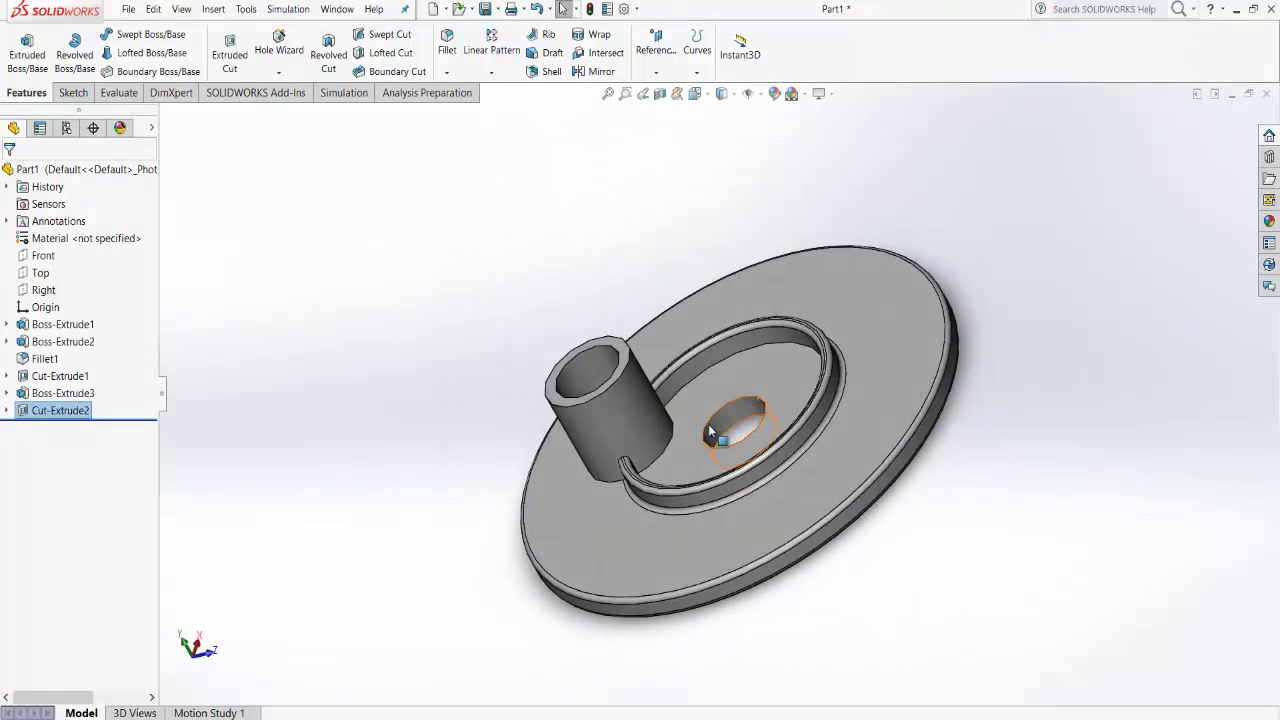
click(608, 95)
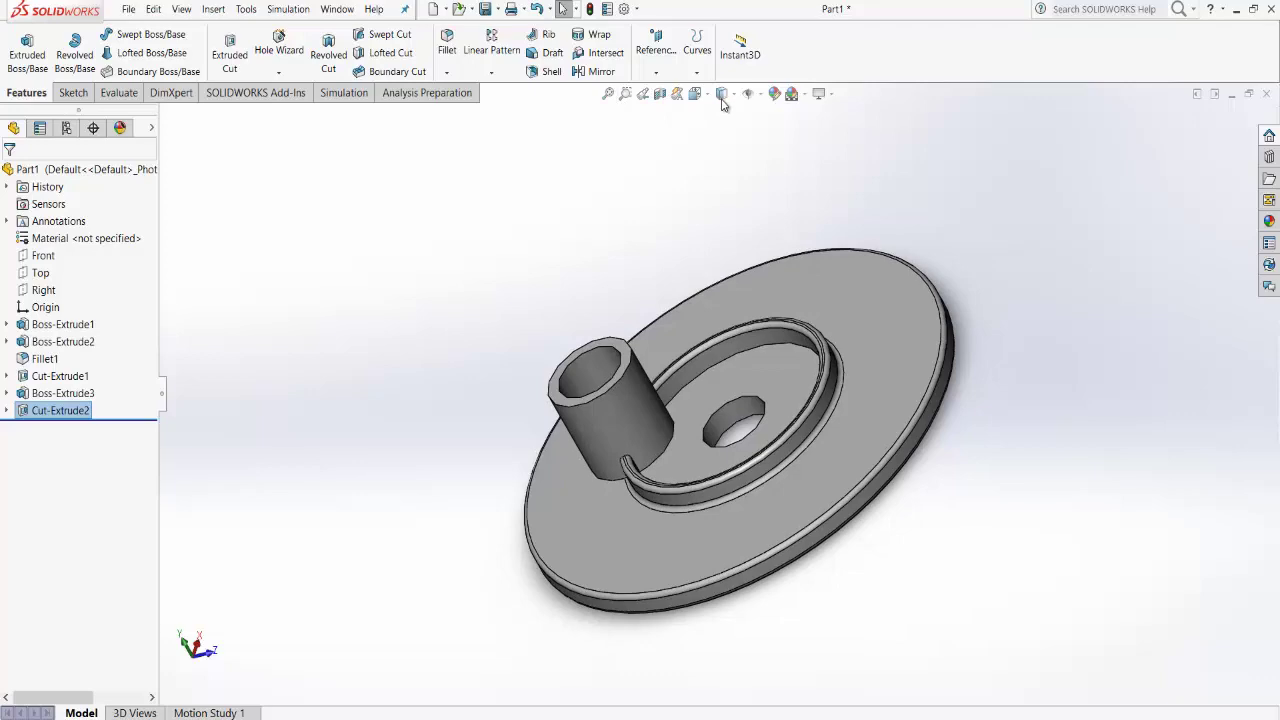
Display the model with hidden lines visible and get a close view of the tubular boss's edges.
click(723, 175)
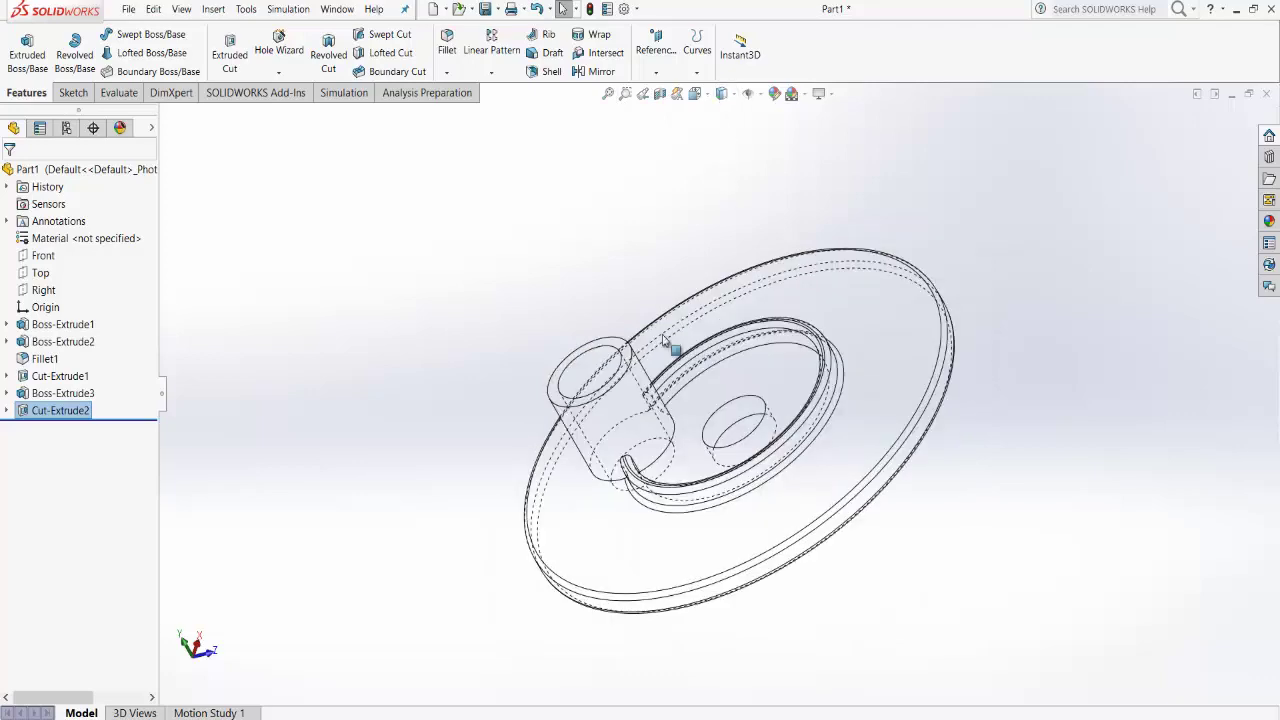
middle_drag(645, 423, 745, 383)
scroll(614, 378, down, 5)
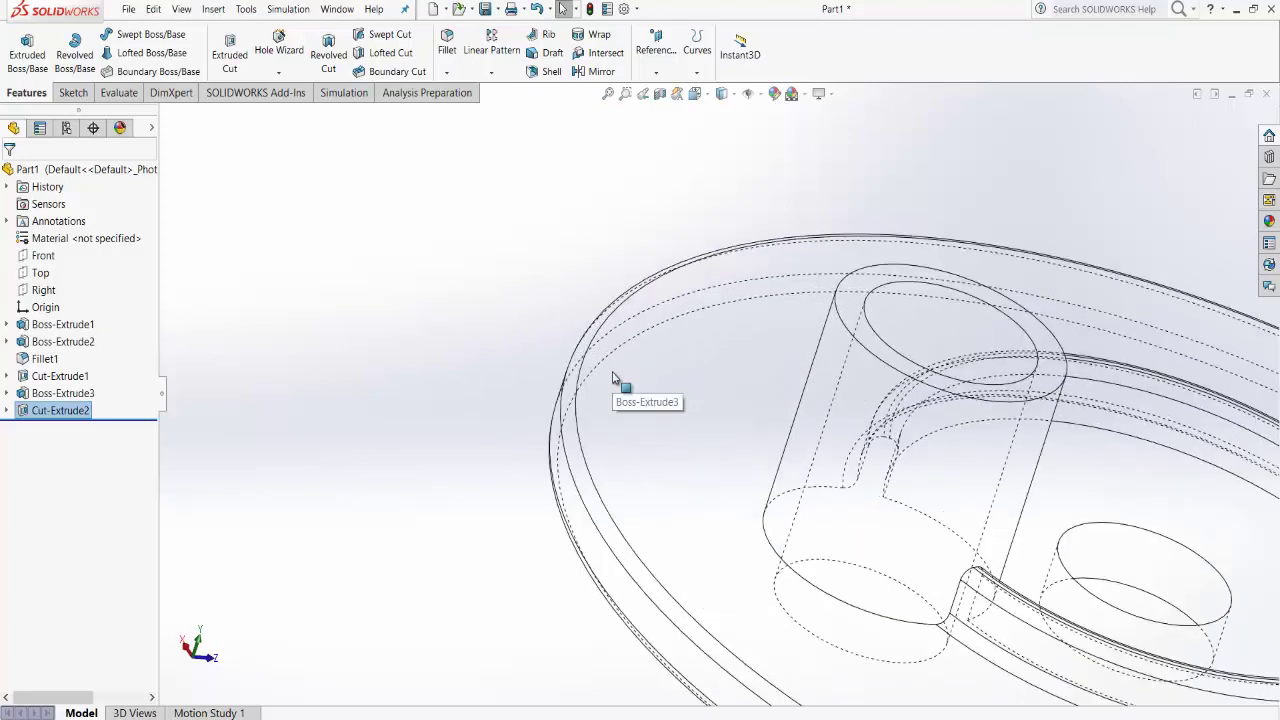
middle_drag(1005, 441, 942, 432)
click(608, 95)
scroll(608, 378, down, 5)
scroll(608, 371, down, 2)
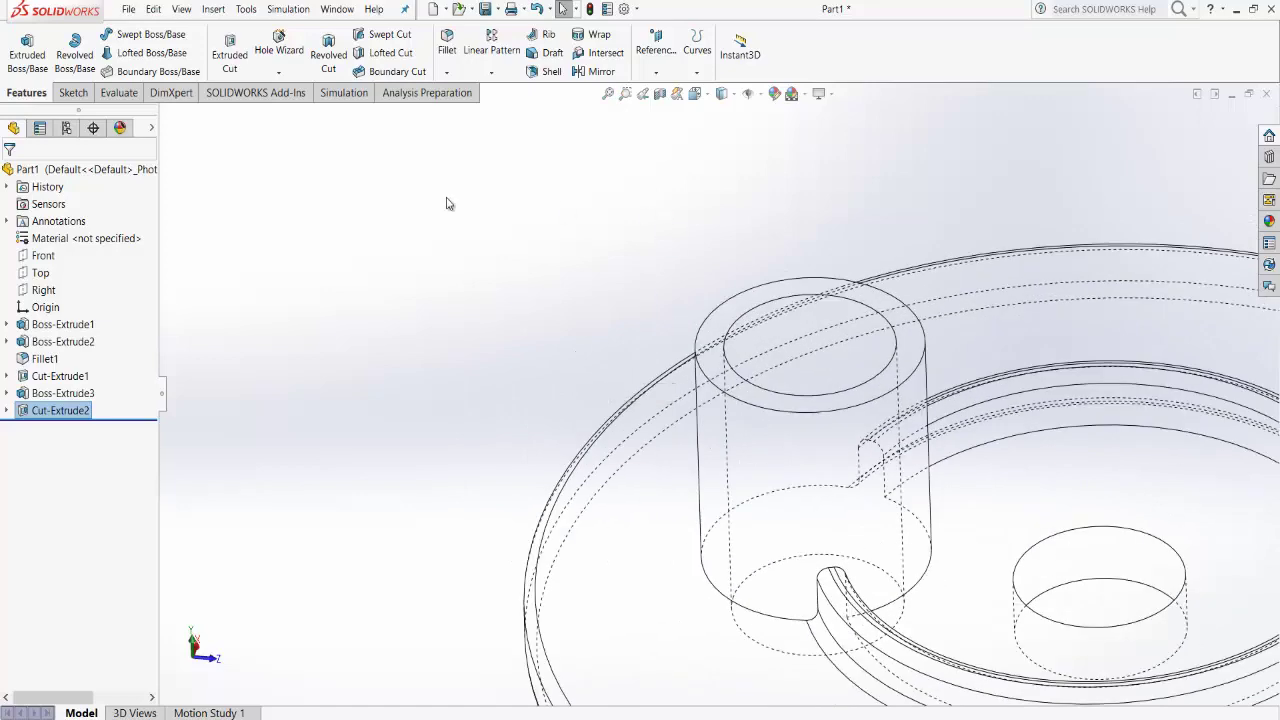
Fillet the tubular boss's upper rim edges, its base edges and its junction edges with the raised ring with a 2 mm radius.
click(447, 42)
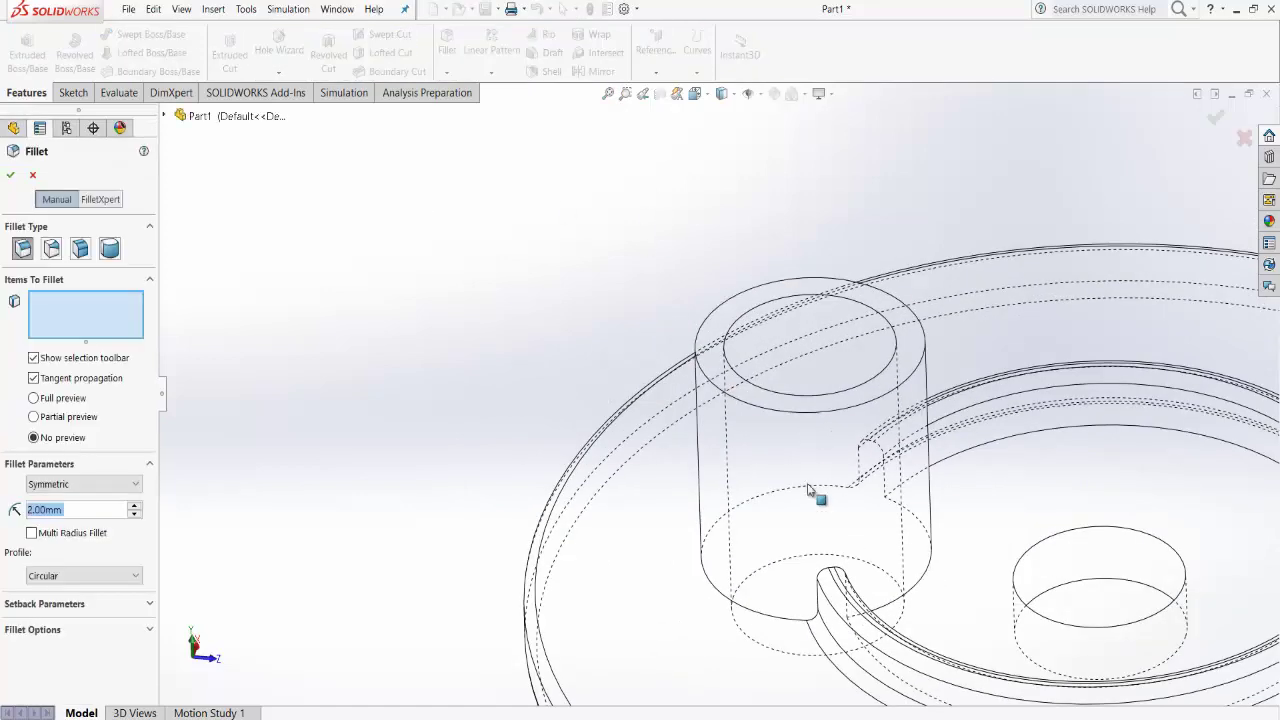
click(840, 396)
click(846, 409)
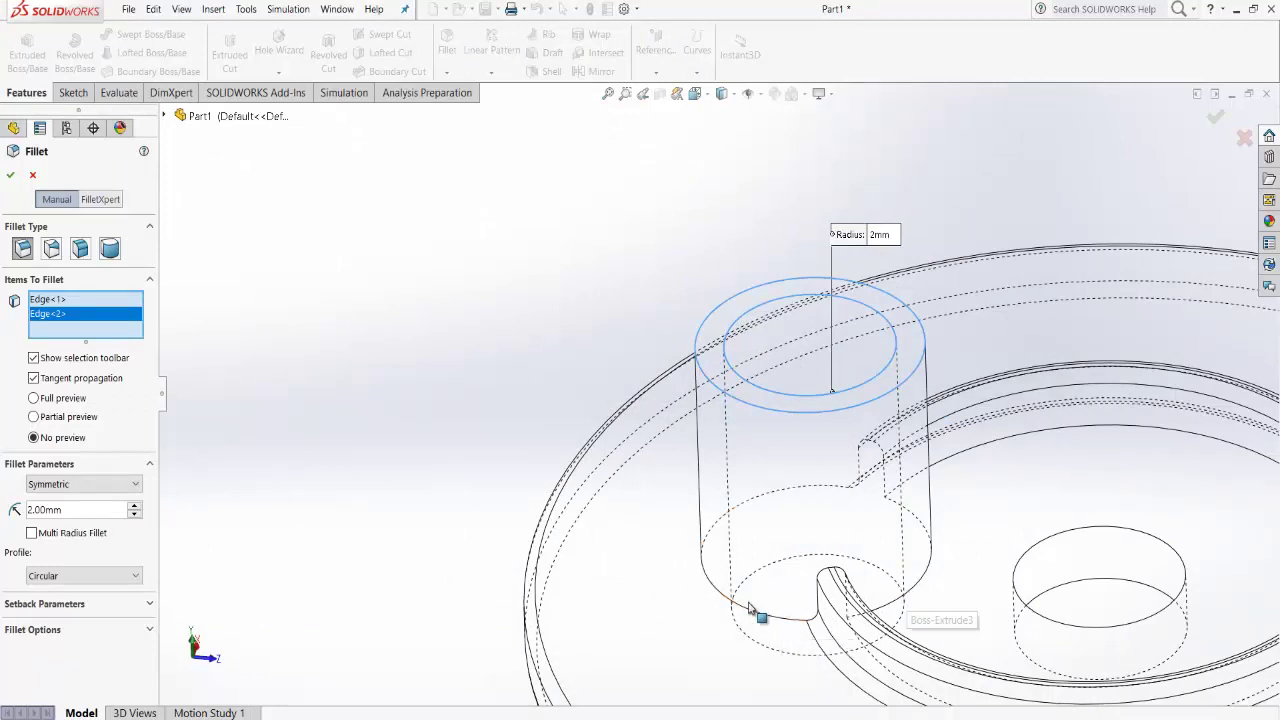
click(752, 614)
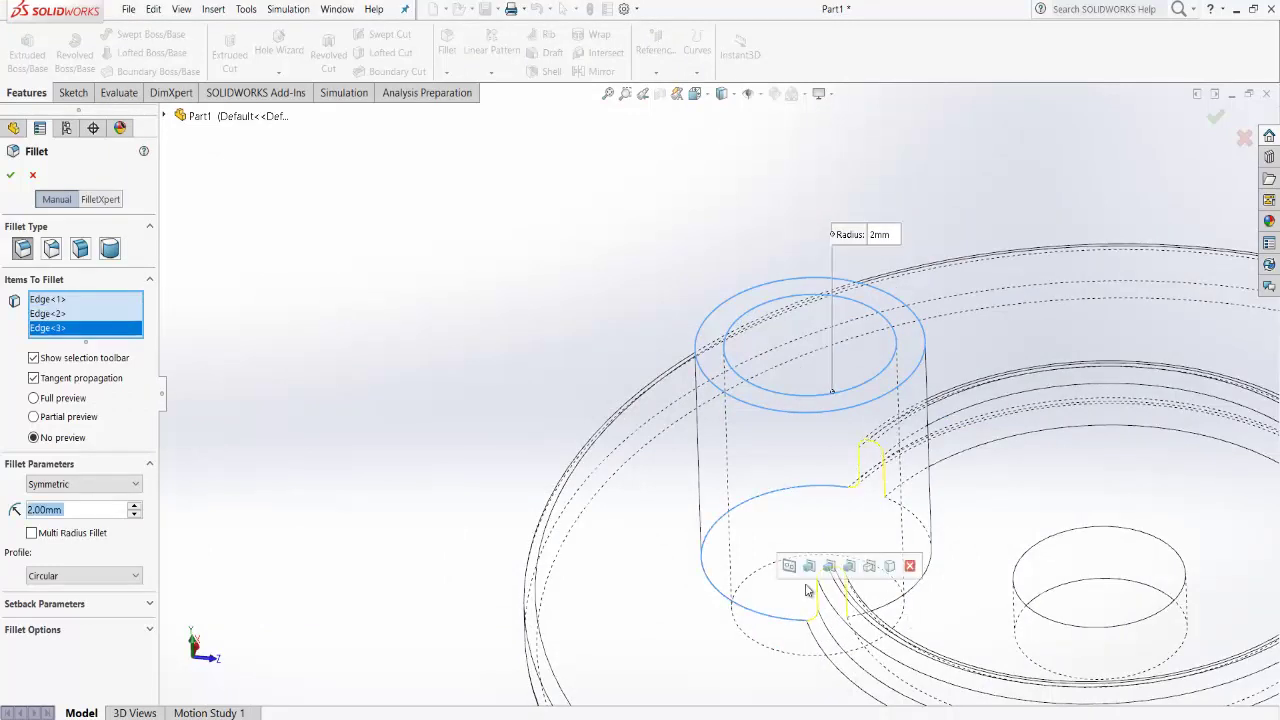
click(933, 548)
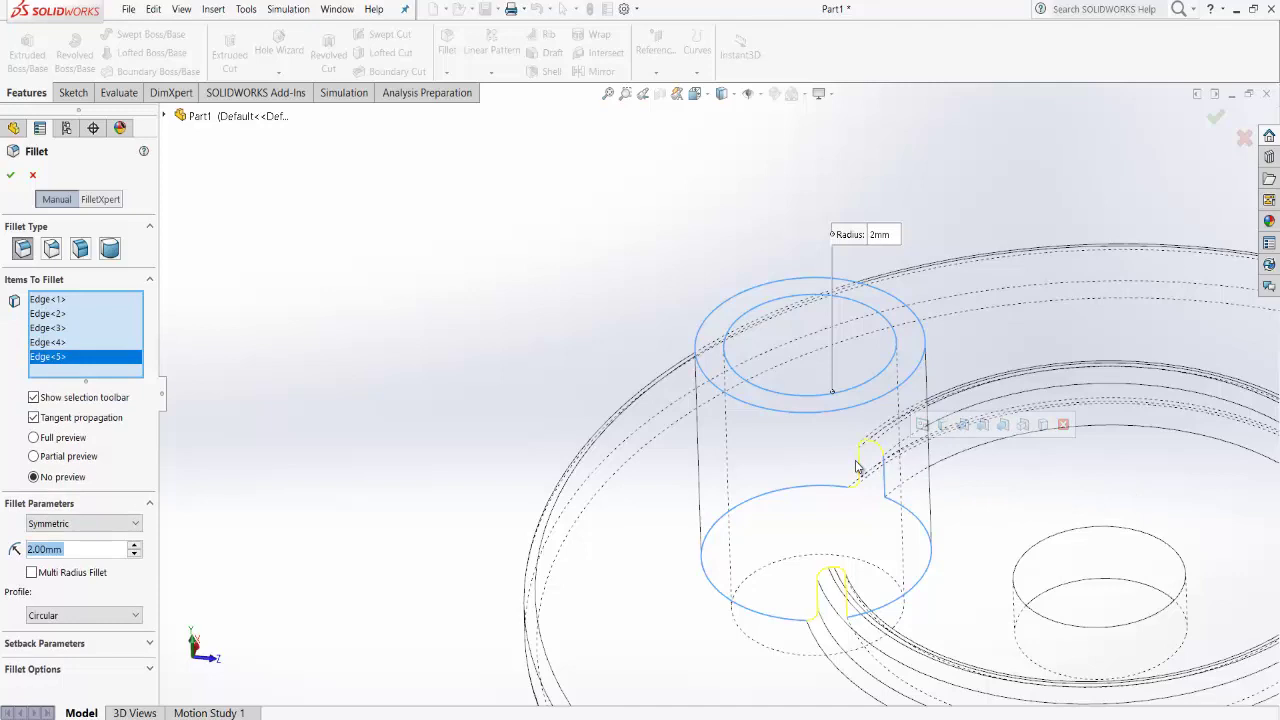
click(882, 474)
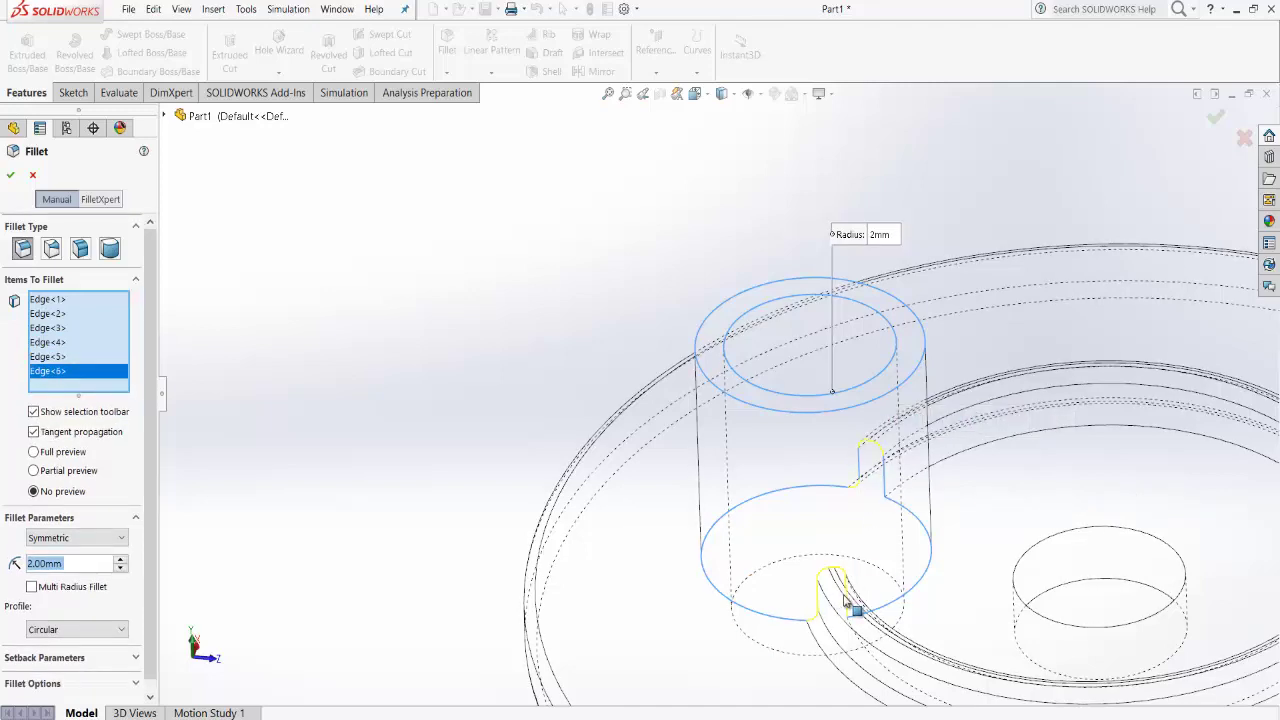
click(846, 596)
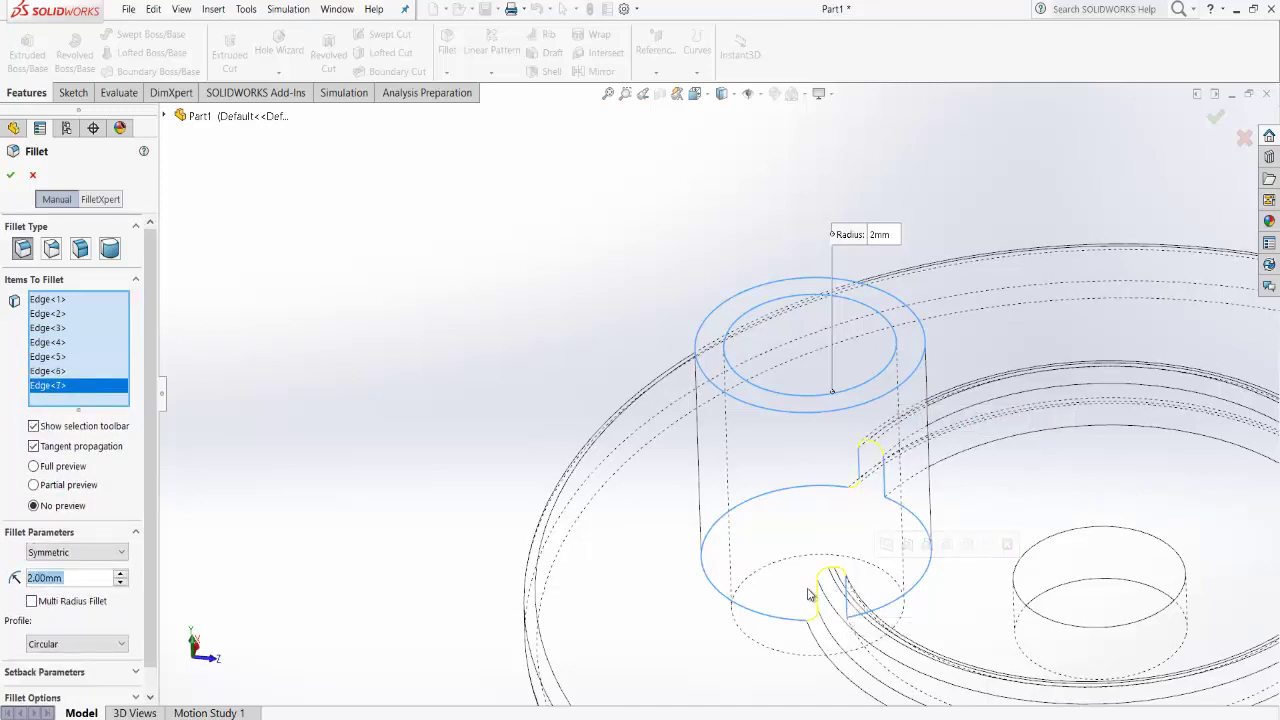
click(820, 600)
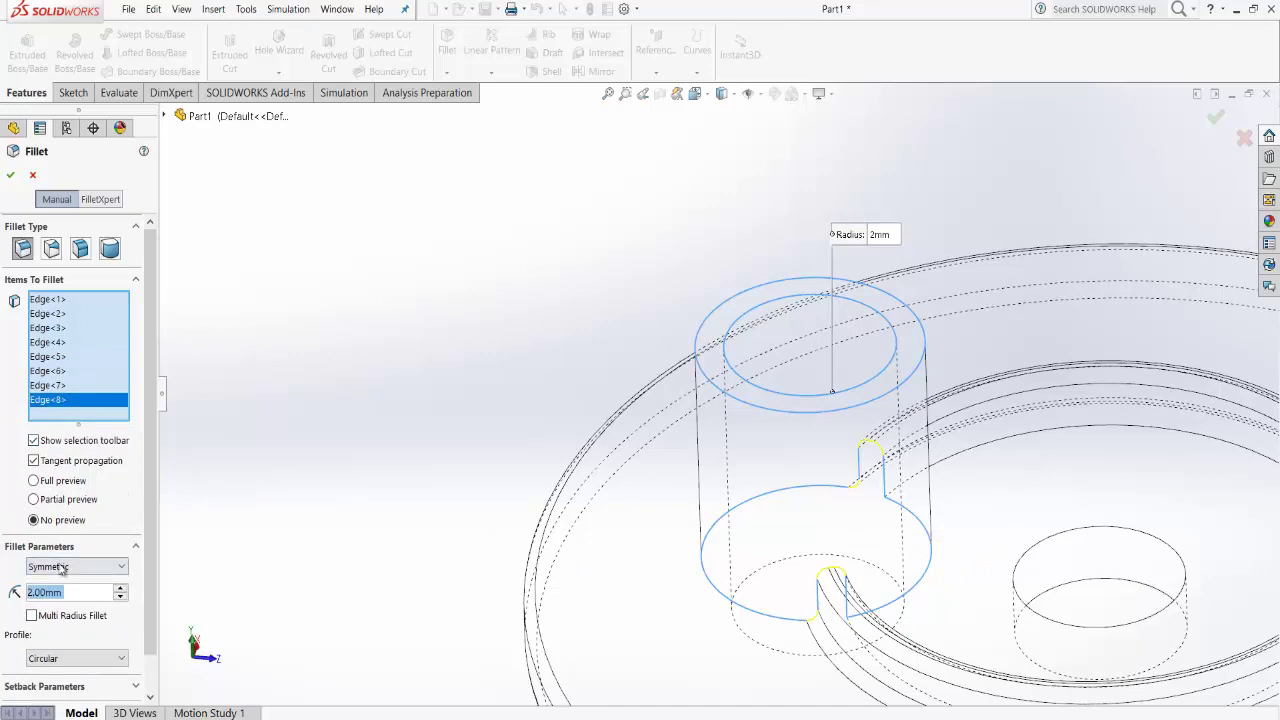
click(12, 177)
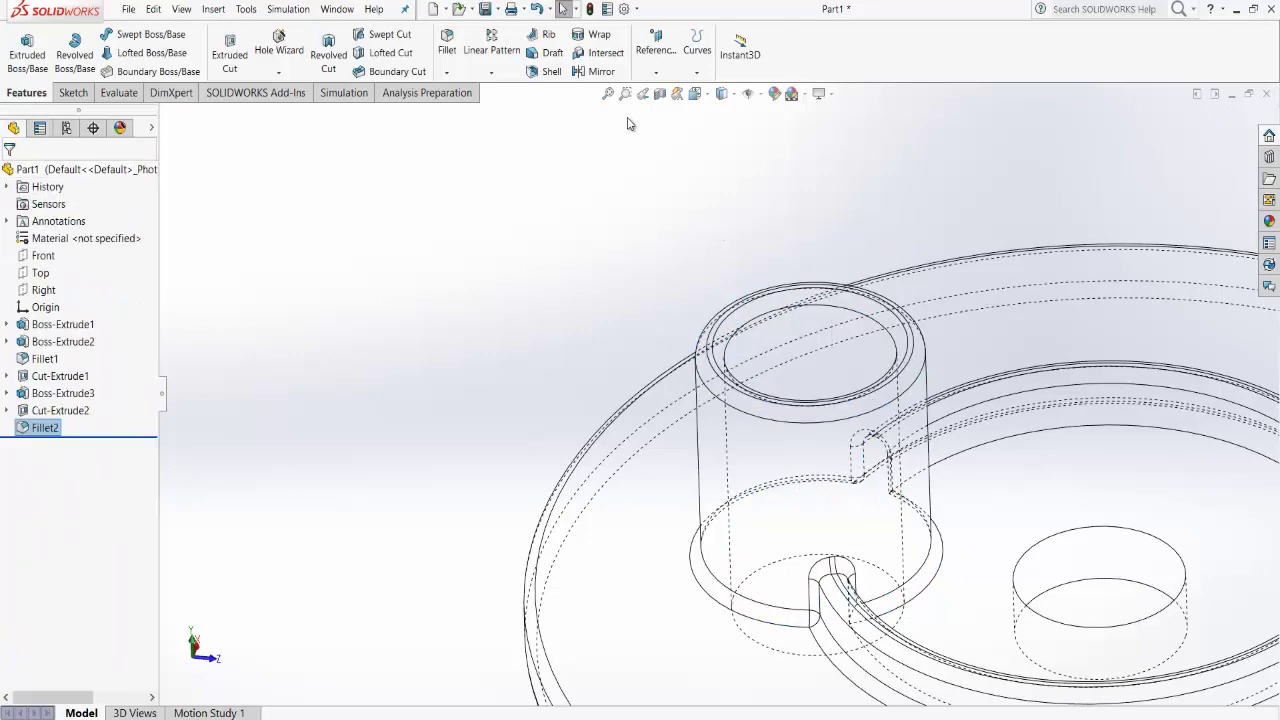
Return the model to shaded display and inspect the filleted tubular boss from several angles.
click(734, 94)
click(723, 134)
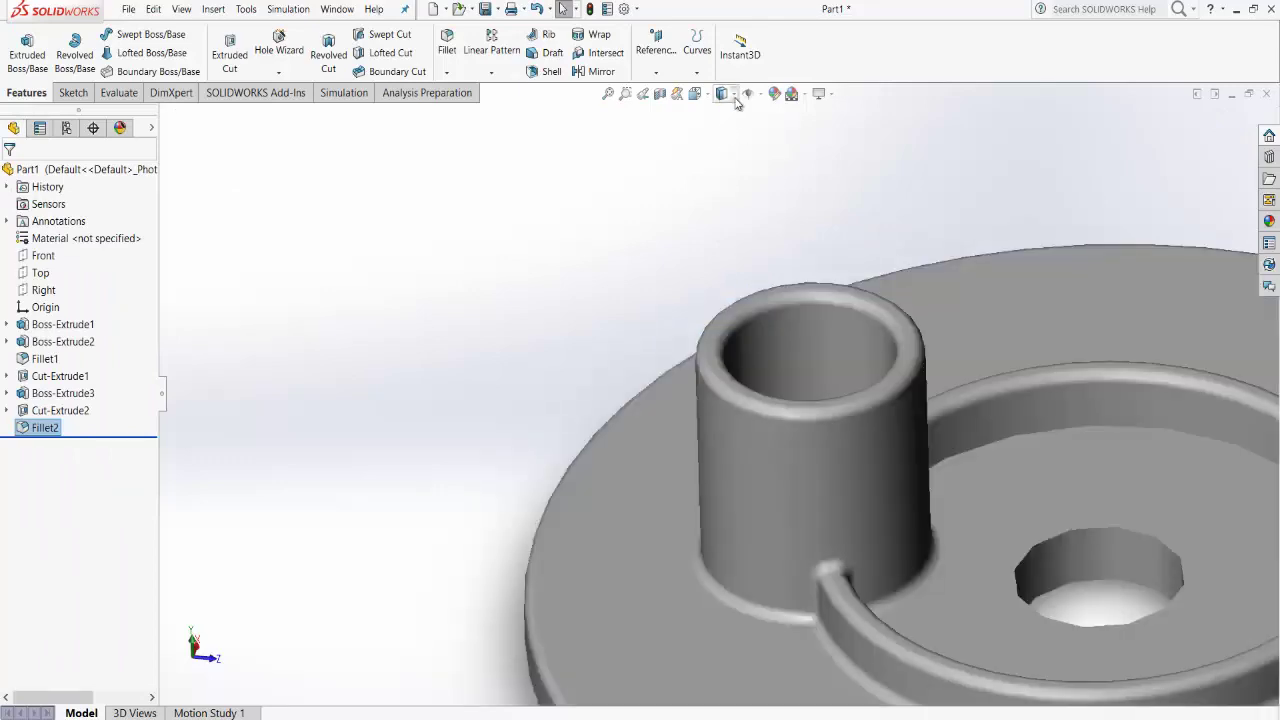
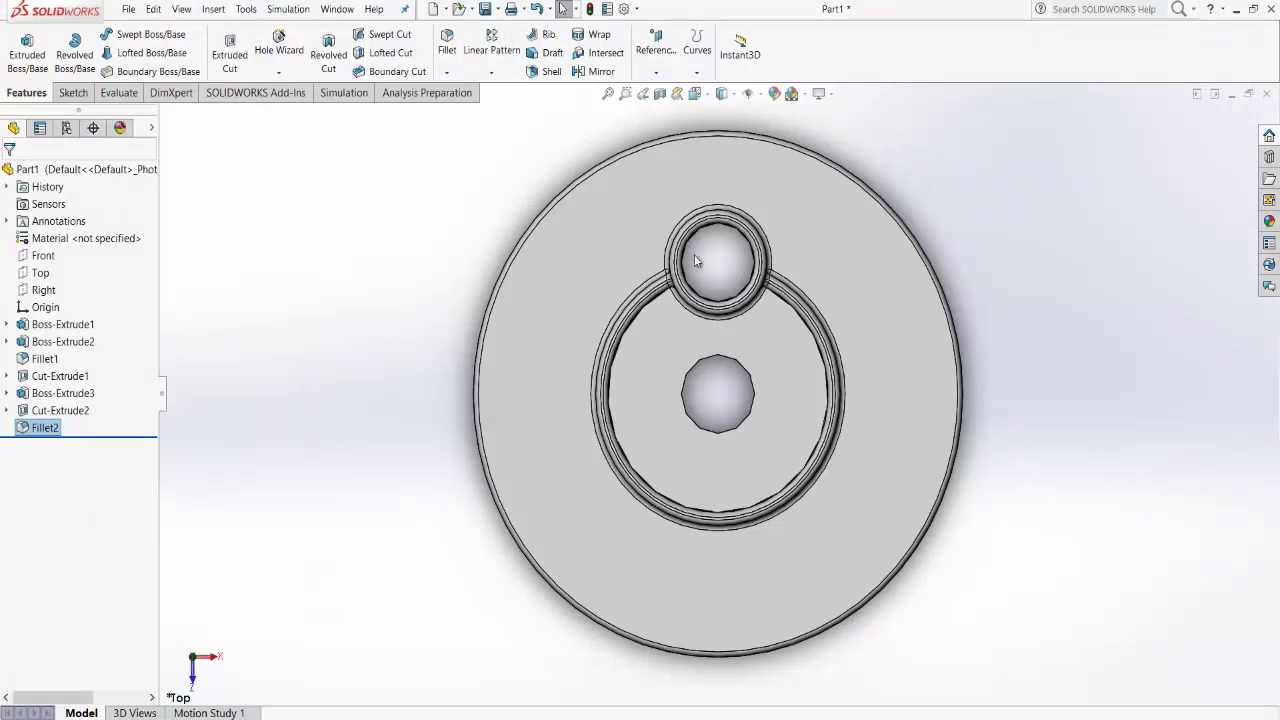
middle_drag(694, 260, 714, 182)
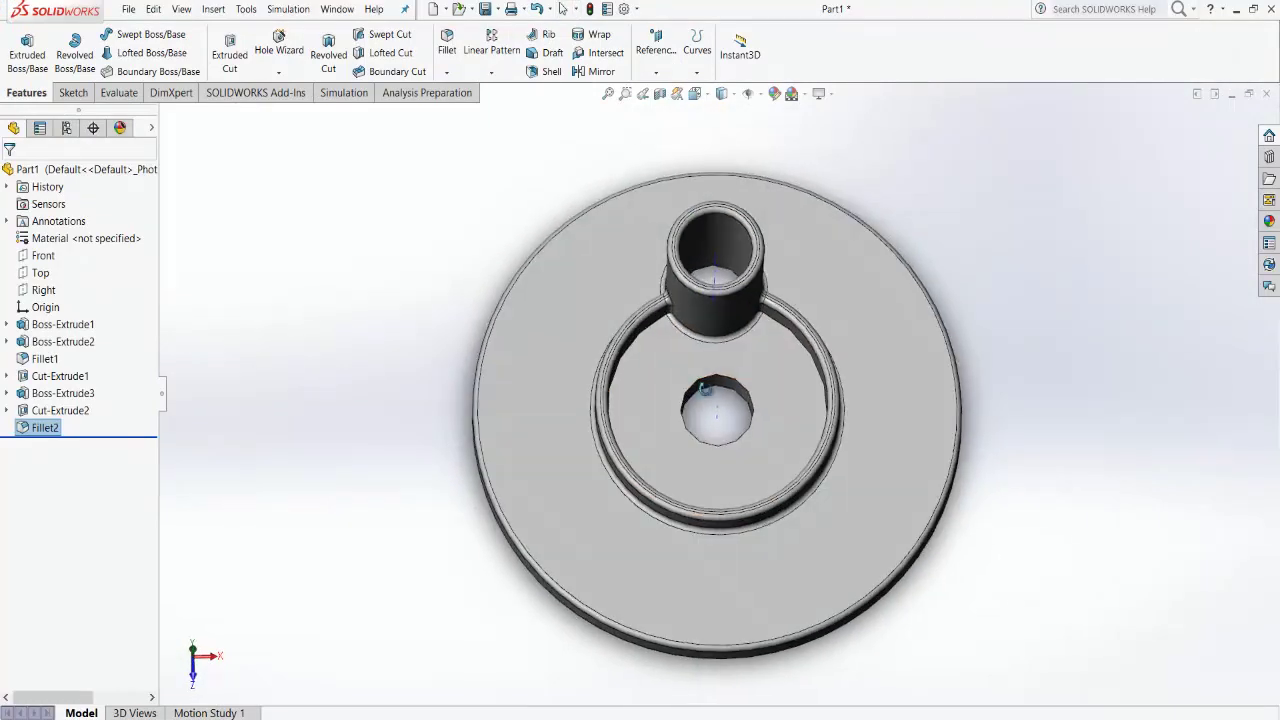
middle_drag(705, 388, 713, 342)
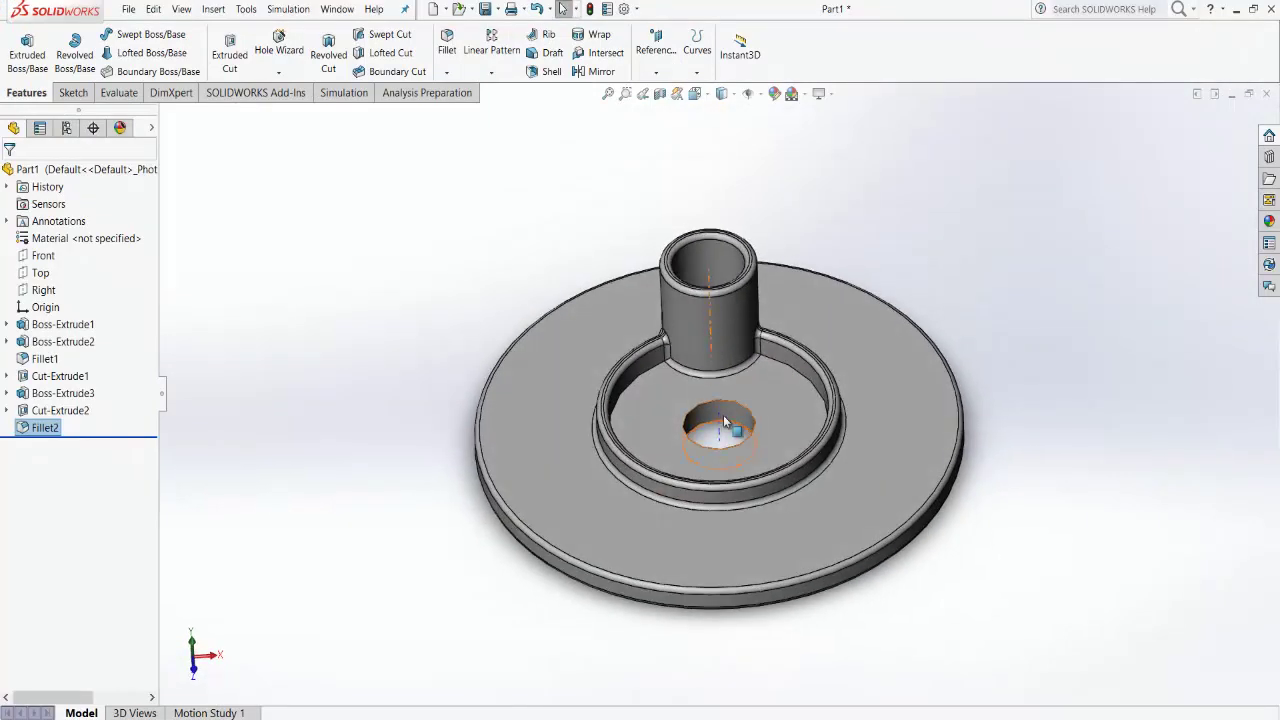
middle_drag(931, 220, 713, 422)
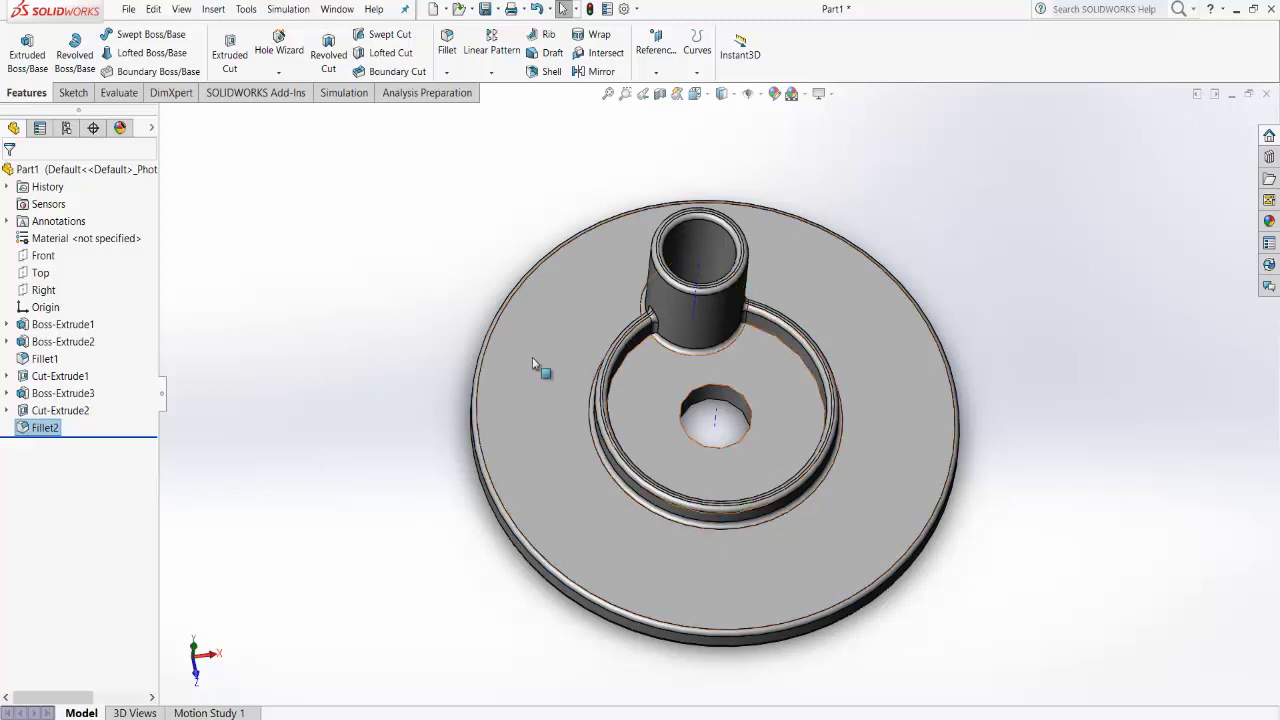
Set up a circular pattern about the central hole's axis with 5 equally spaced instances over 360 degrees.
click(491, 72)
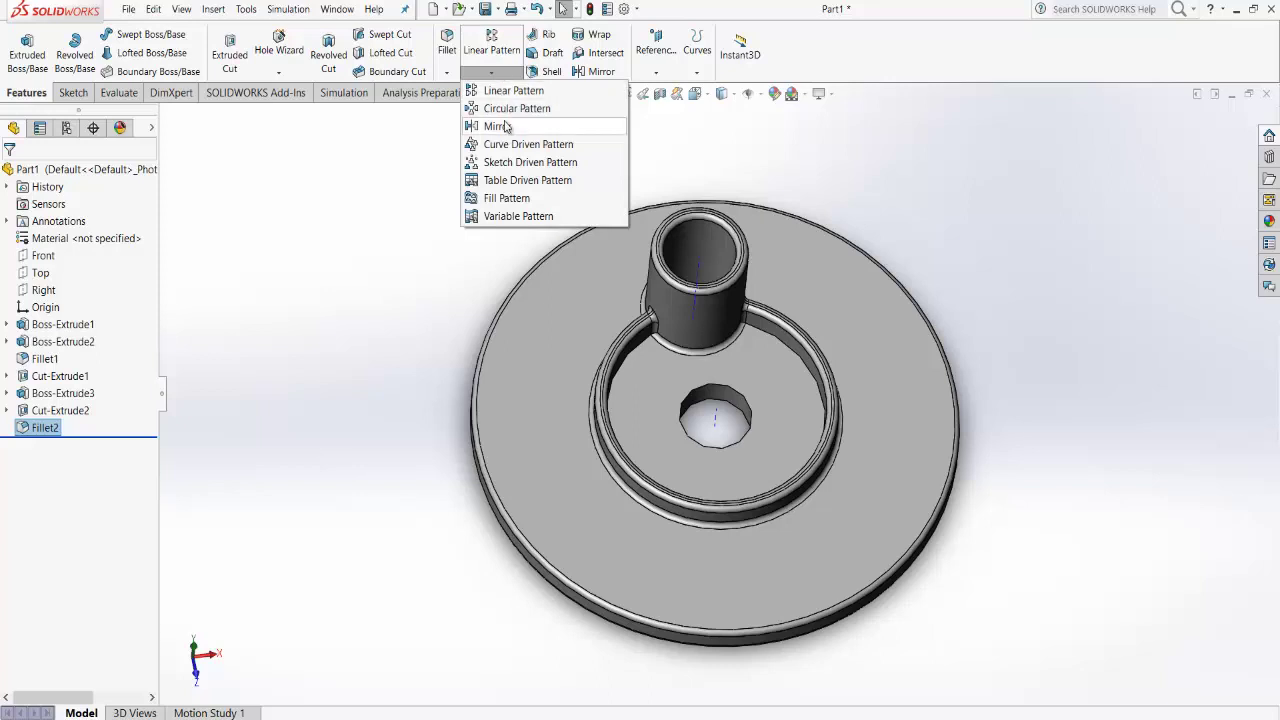
click(508, 108)
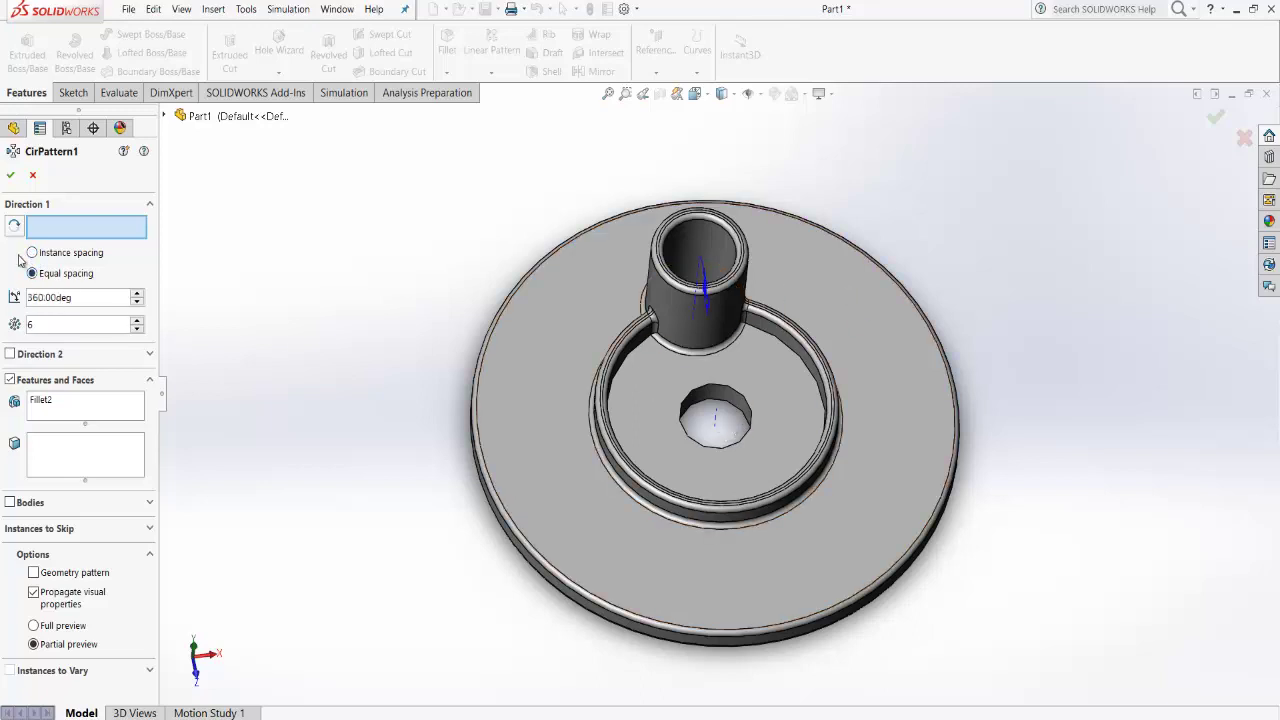
click(716, 426)
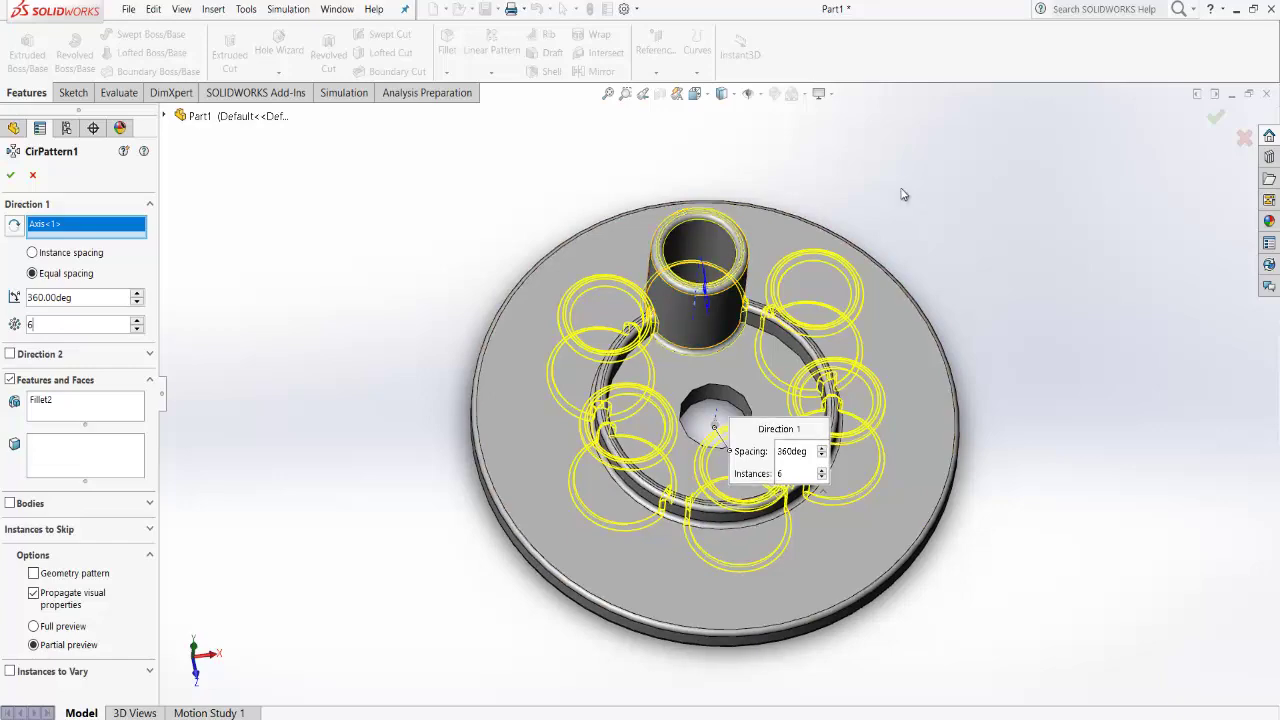
middle_drag(1003, 162, 1011, 277)
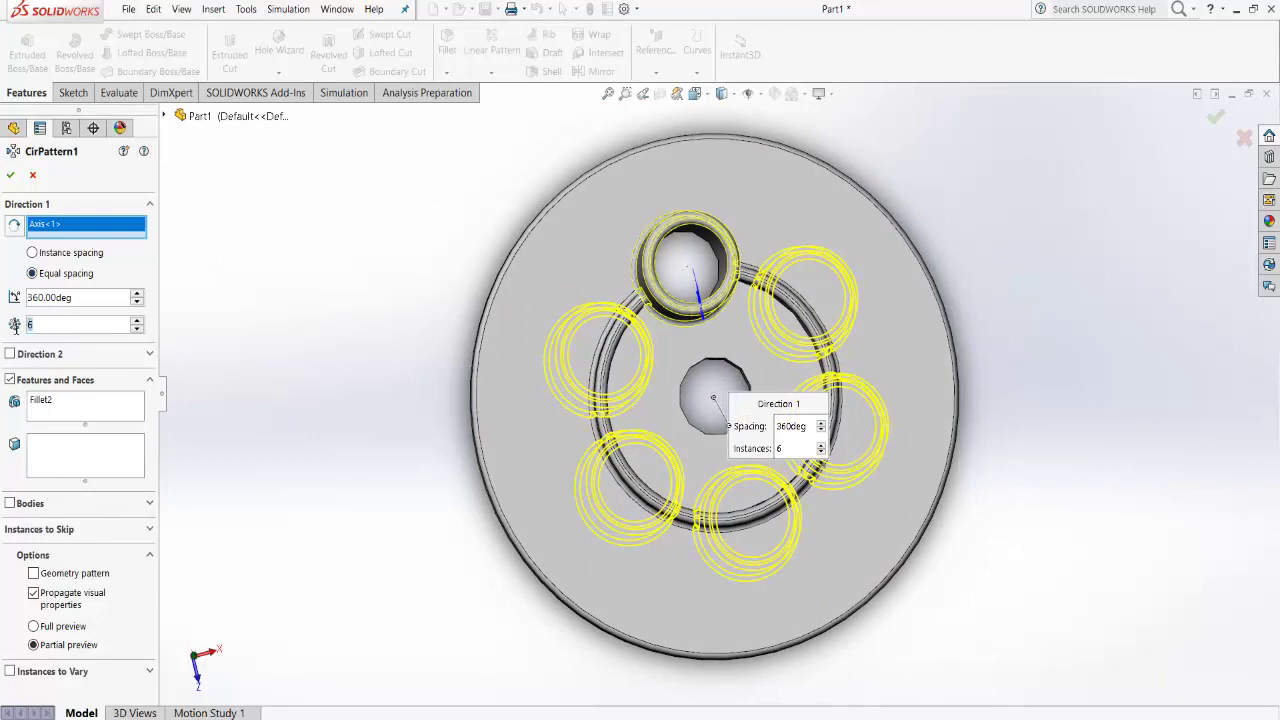
text(5)
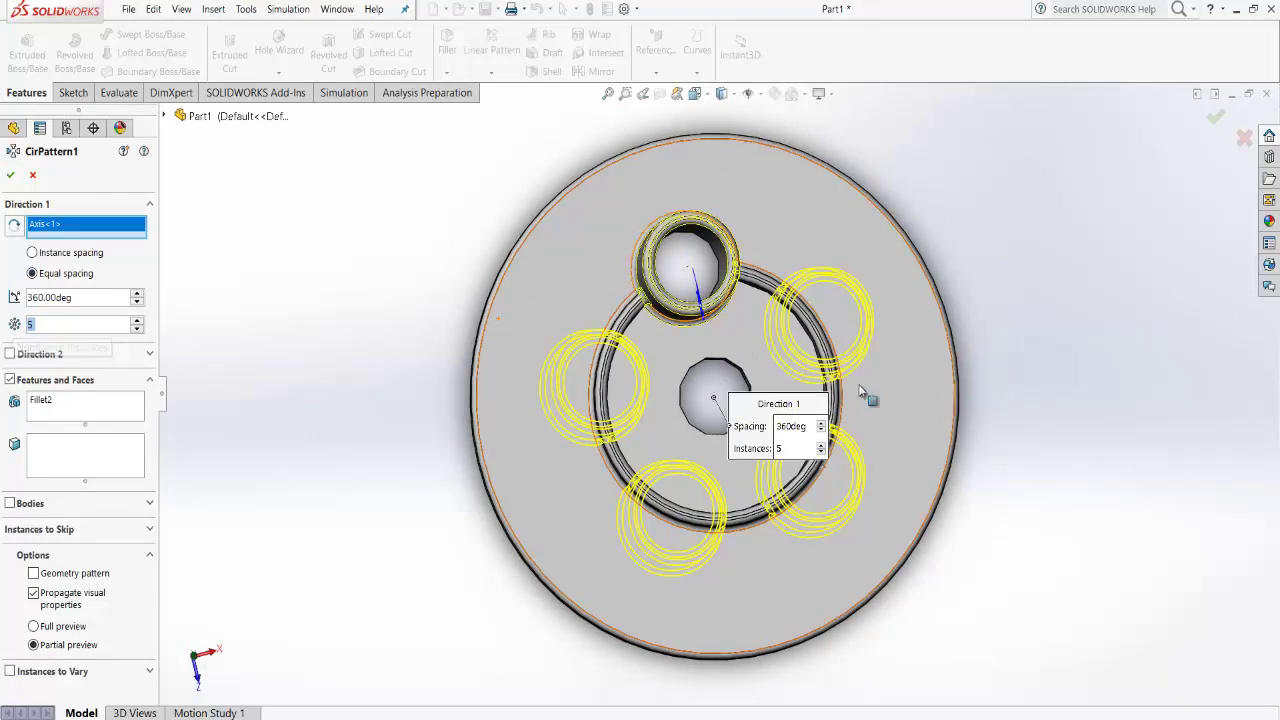
Add Cut-Extrude2 and Boss-Extrude3 to the patterned features alongside Fillet2 and create the circular pattern.
click(62, 402)
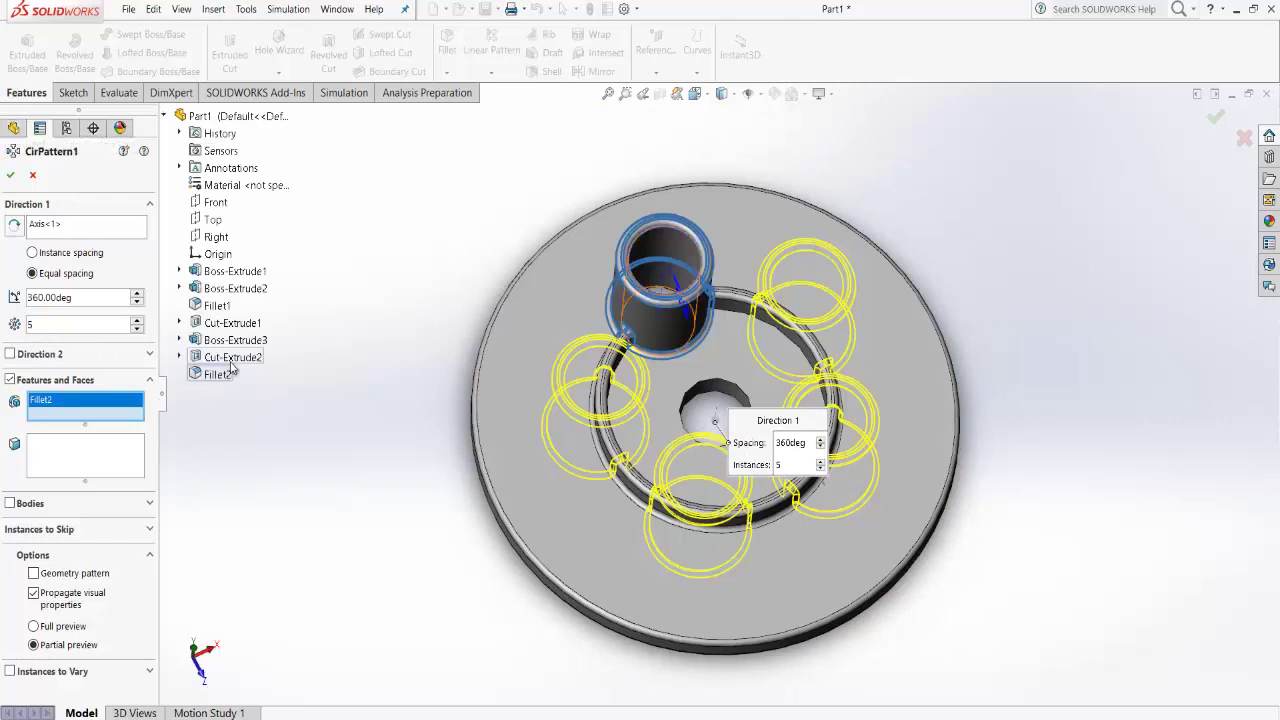
click(233, 360)
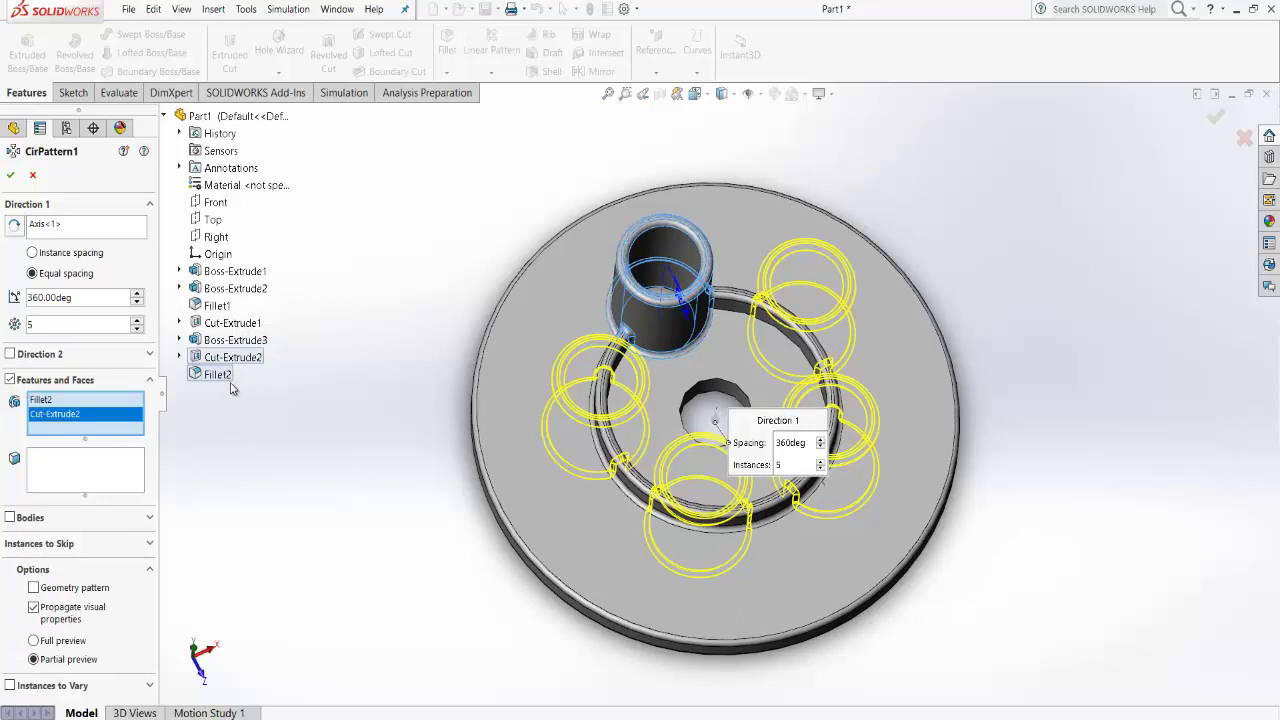
click(236, 341)
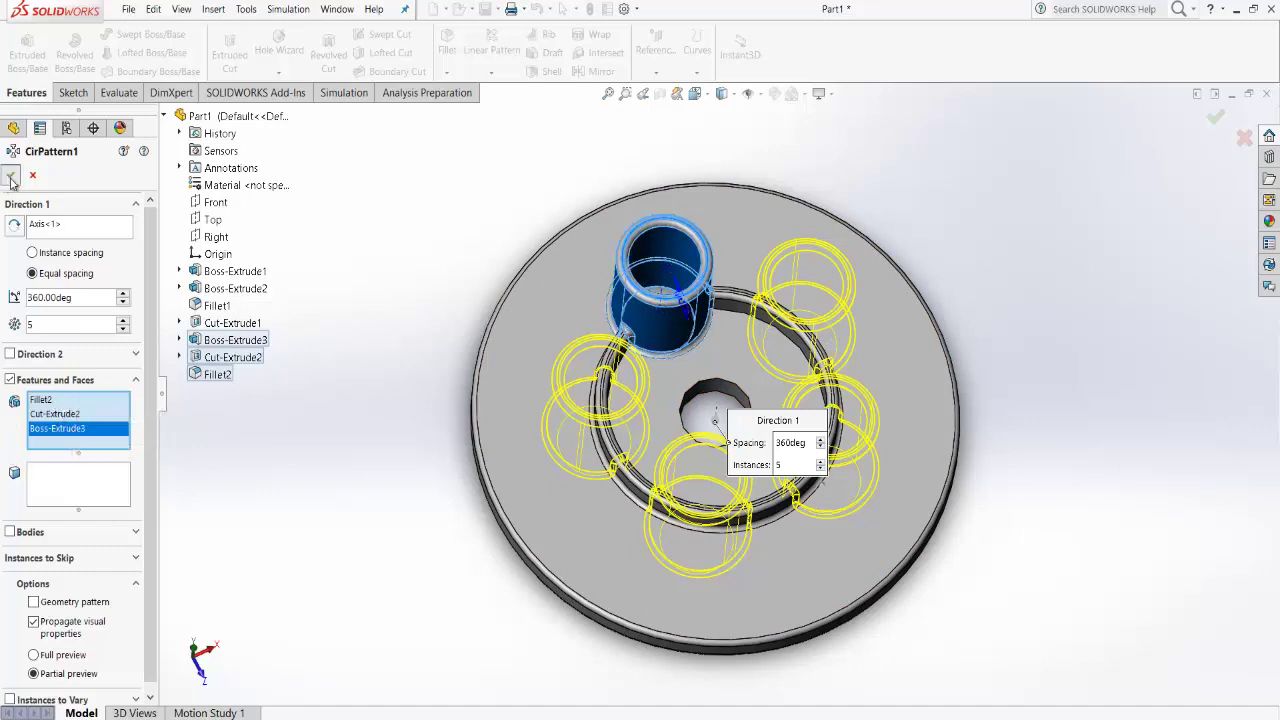
key(Return)
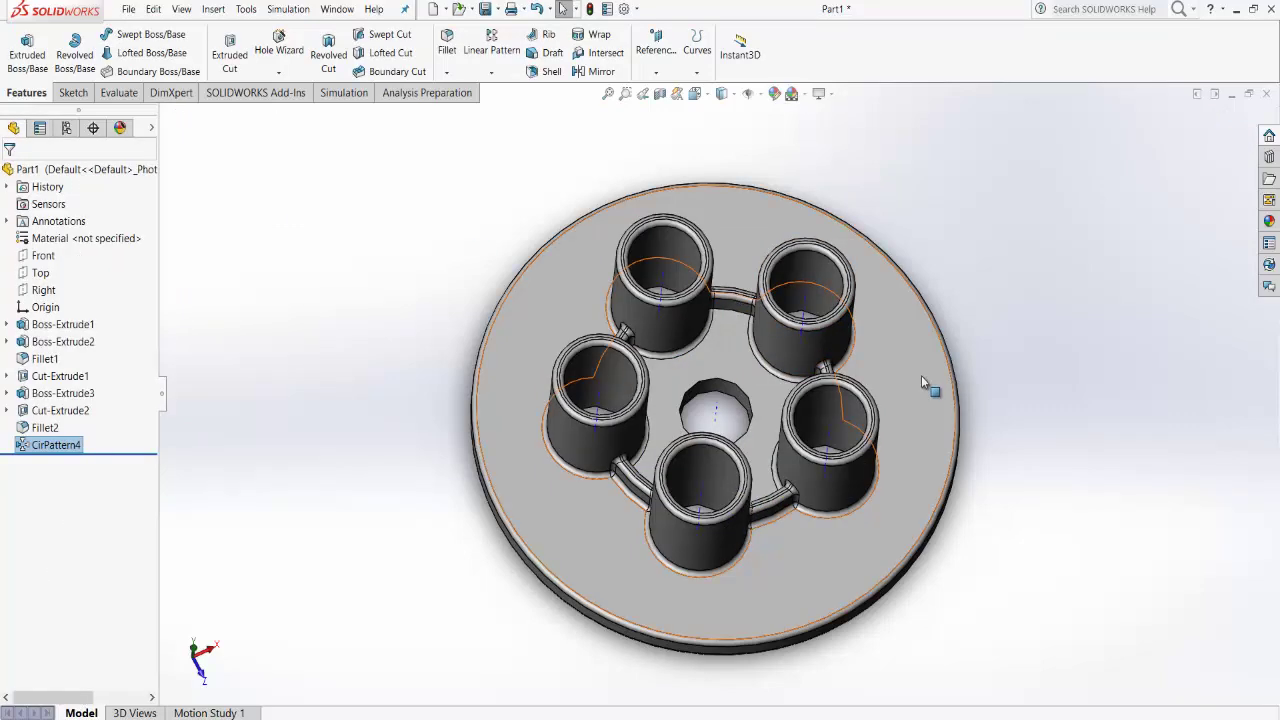
middle_drag(983, 343, 969, 443)
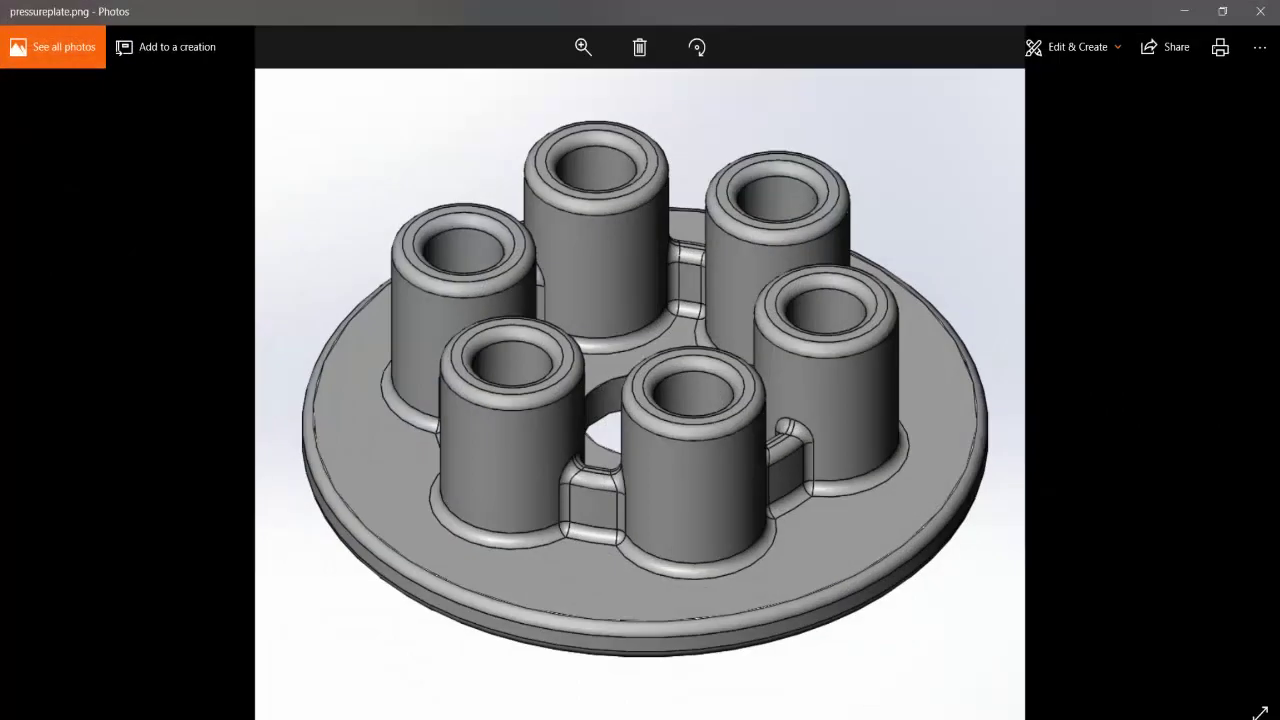